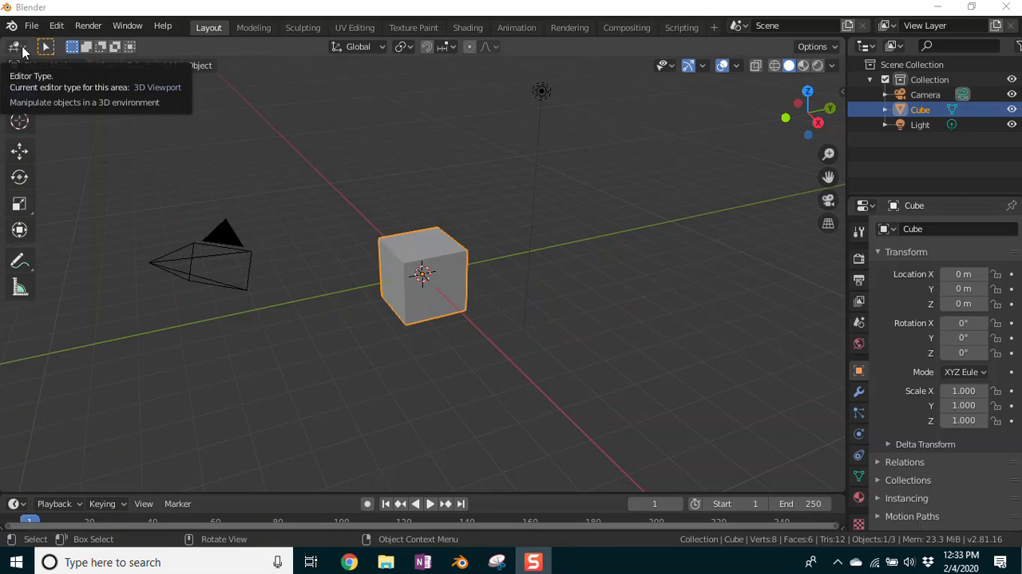
Step: Keep the main area set to the 3D Viewport editor and enlarge the timeline area beneath it
click(18, 47)
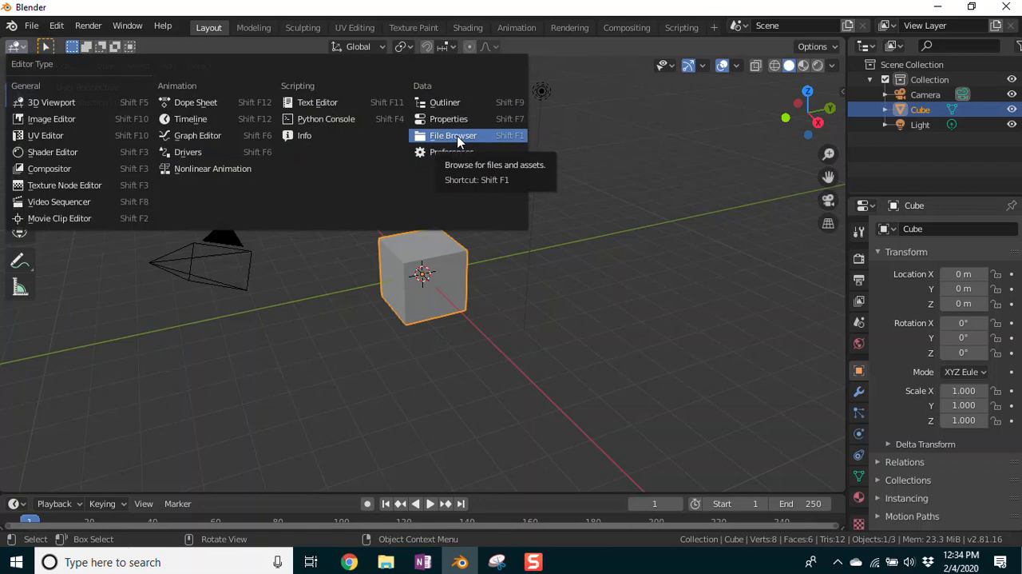
click(51, 102)
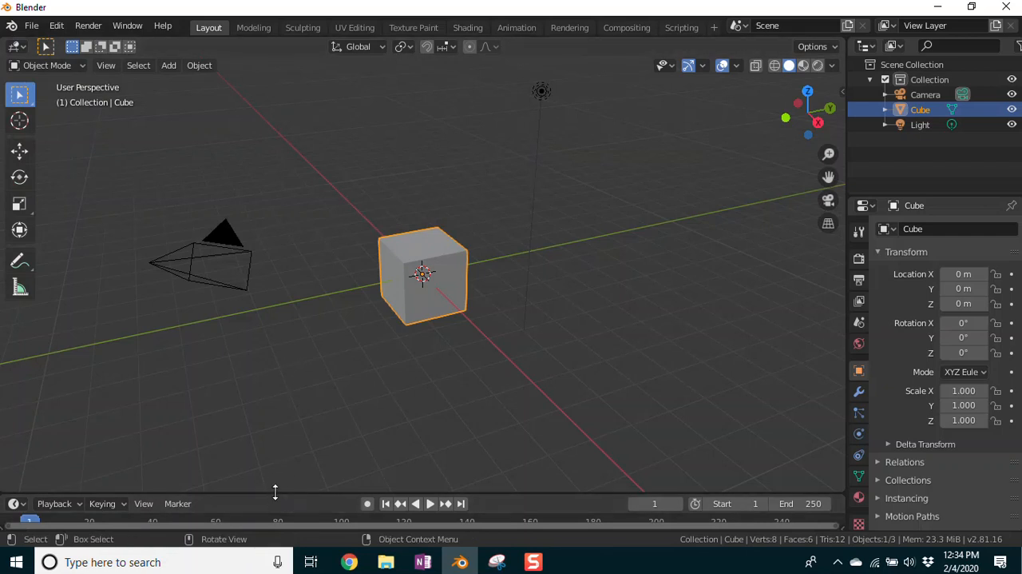
drag(275, 492, 267, 415)
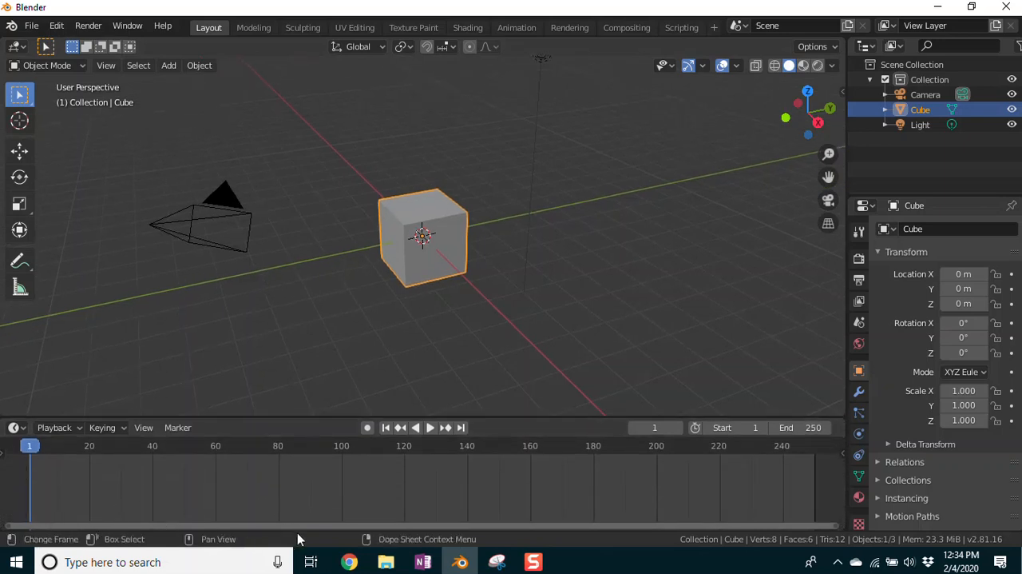
mouse_move(297, 530)
mouse_down()
mouse_move(294, 517)
mouse_move(289, 527)
mouse_up()
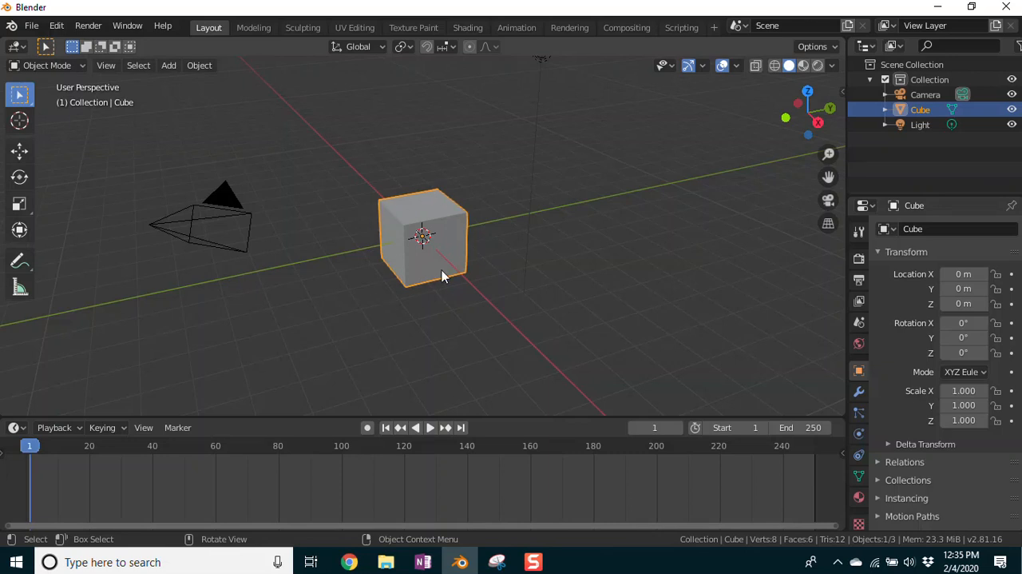
Step: Turn on Auto Keying and rotate the cube about -0.26° around X with the Transform tool
click(367, 428)
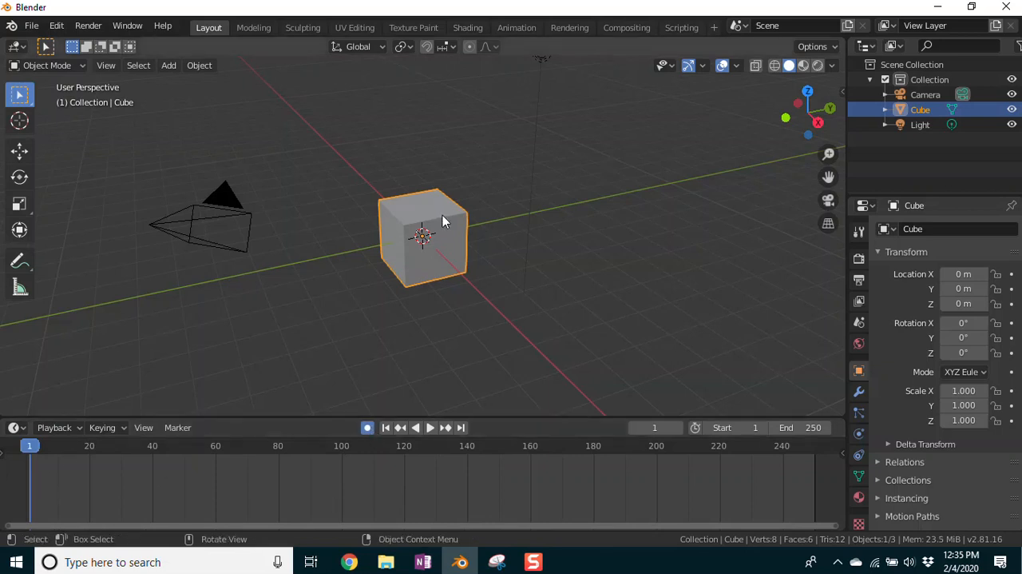
click(20, 230)
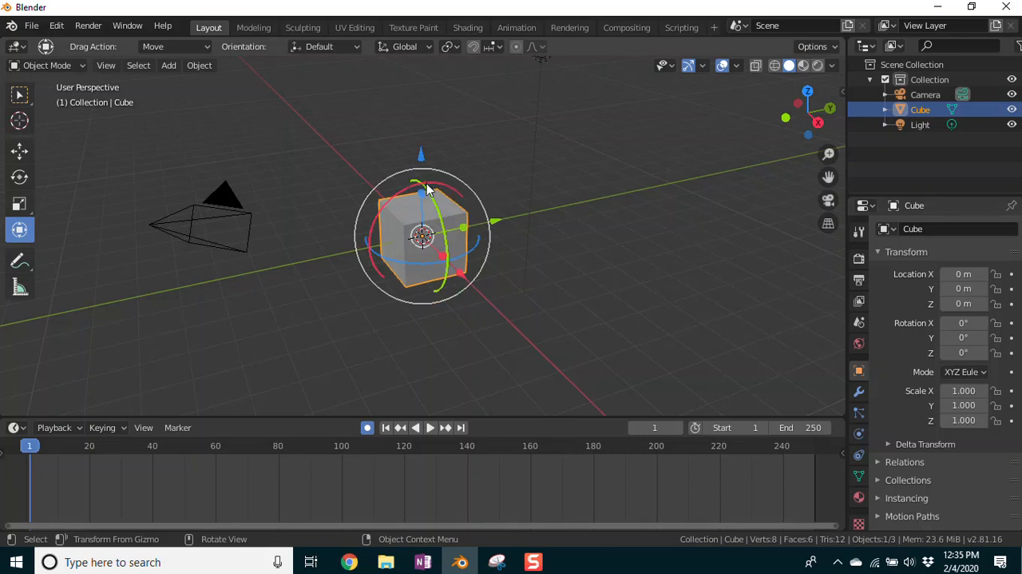
mouse_move(429, 188)
mouse_down()
mouse_move(473, 195)
mouse_move(422, 171)
mouse_move(380, 190)
mouse_move(480, 194)
mouse_move(406, 189)
mouse_move(424, 191)
mouse_up()
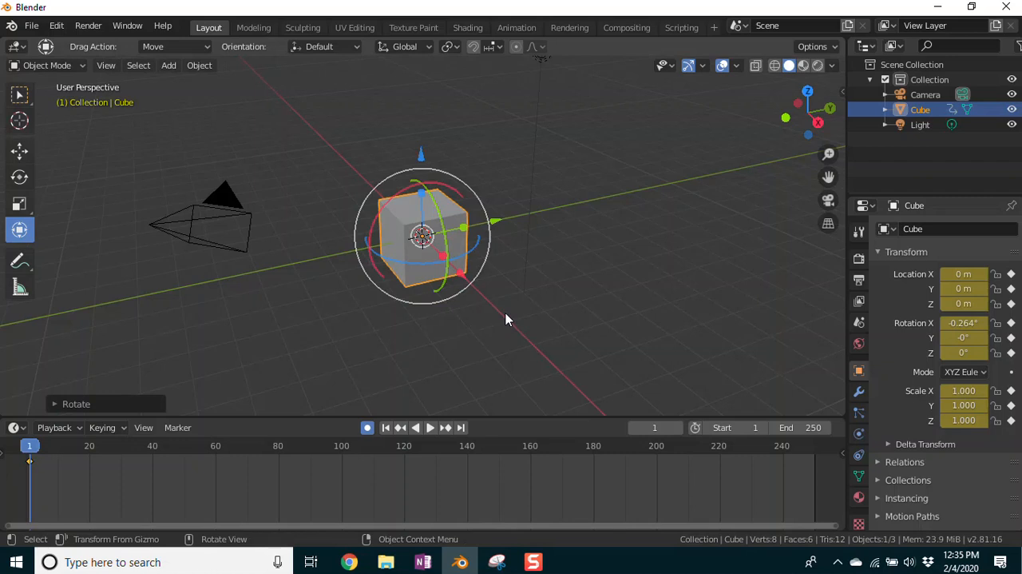
Step: Rotate the cube freehand to about -20.6° X, 34.9° Y and -12° Z at frame 1
middle_drag(523, 326, 413, 310)
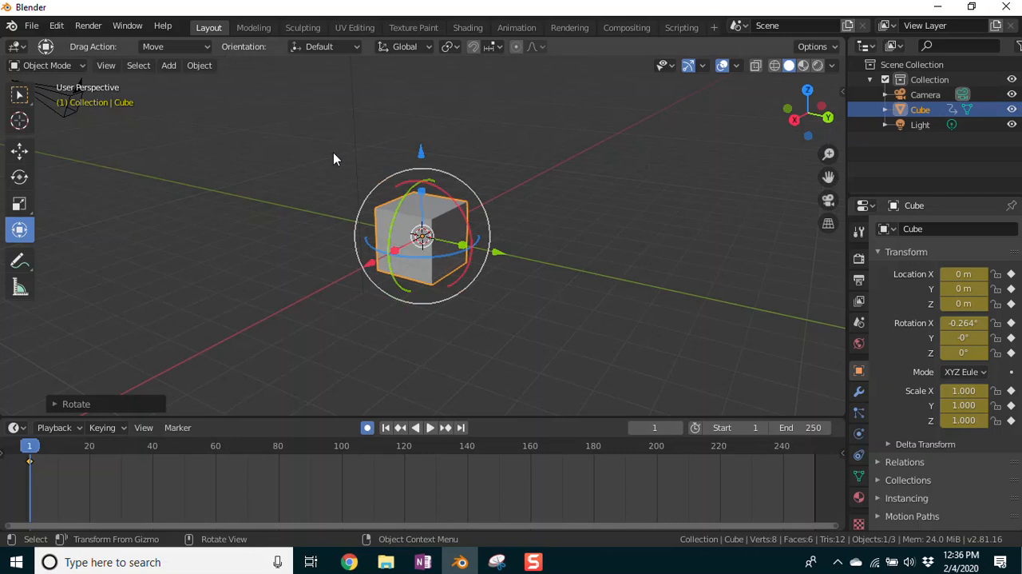
key(KP_7)
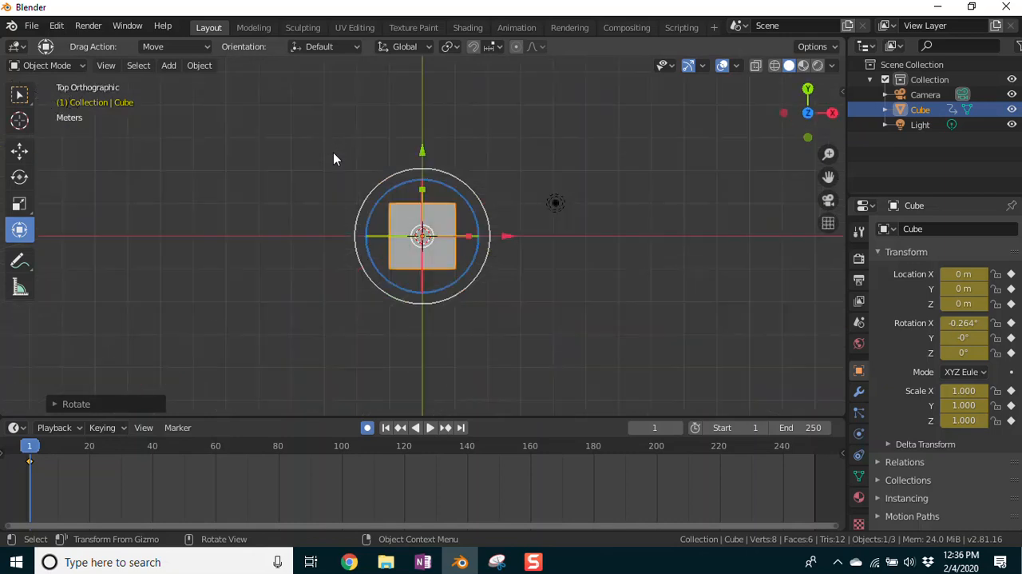
middle_drag(579, 301, 376, 144)
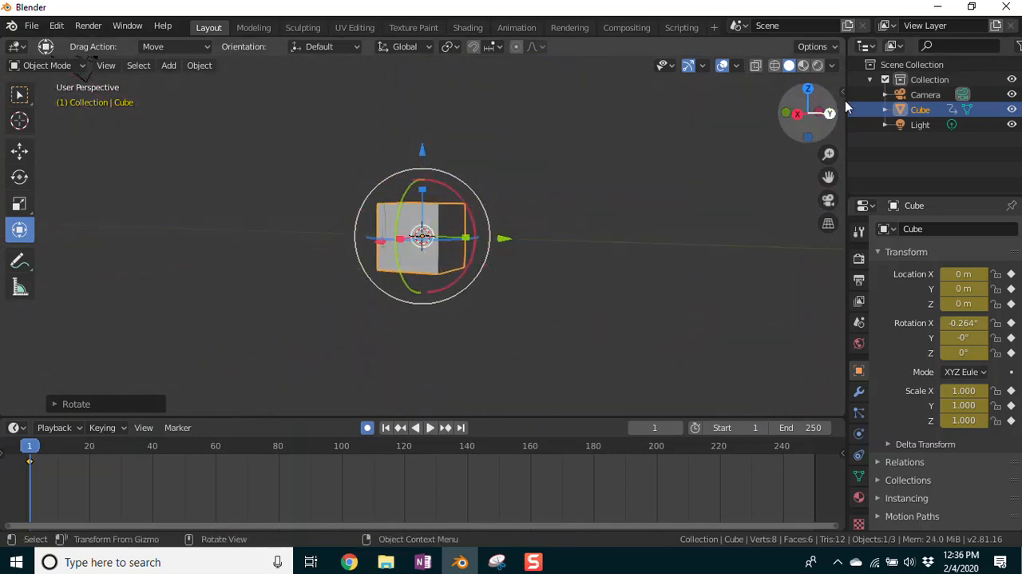
middle_drag(572, 282, 515, 194)
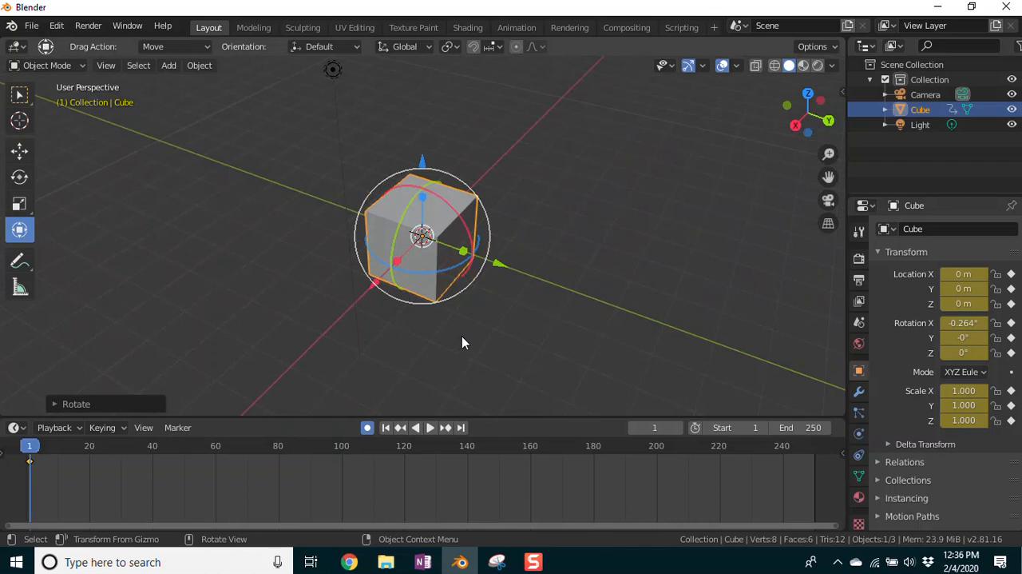
middle_drag(462, 342, 471, 289)
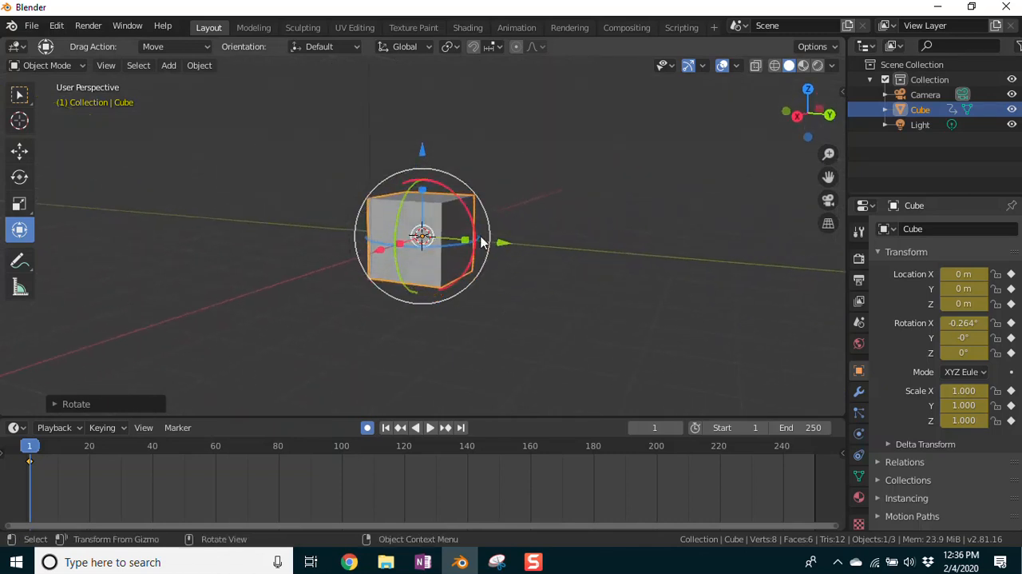
drag(411, 202, 418, 231)
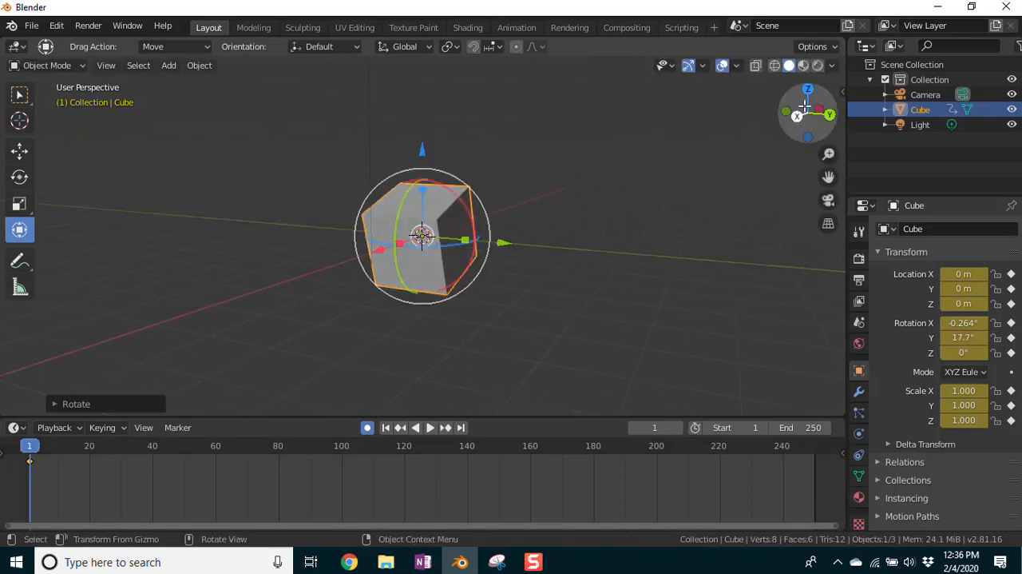
drag(412, 206, 445, 237)
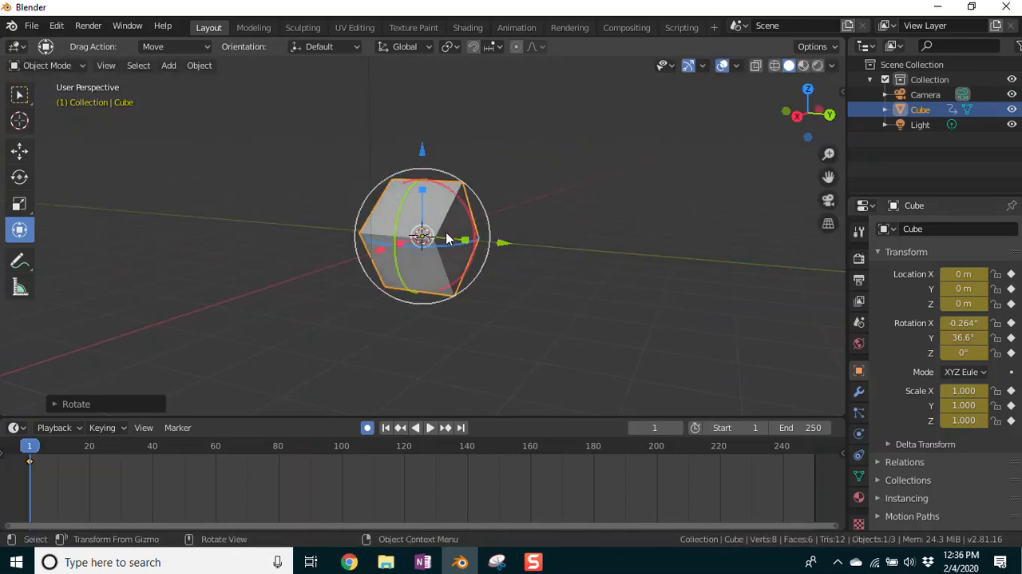
drag(438, 182, 459, 216)
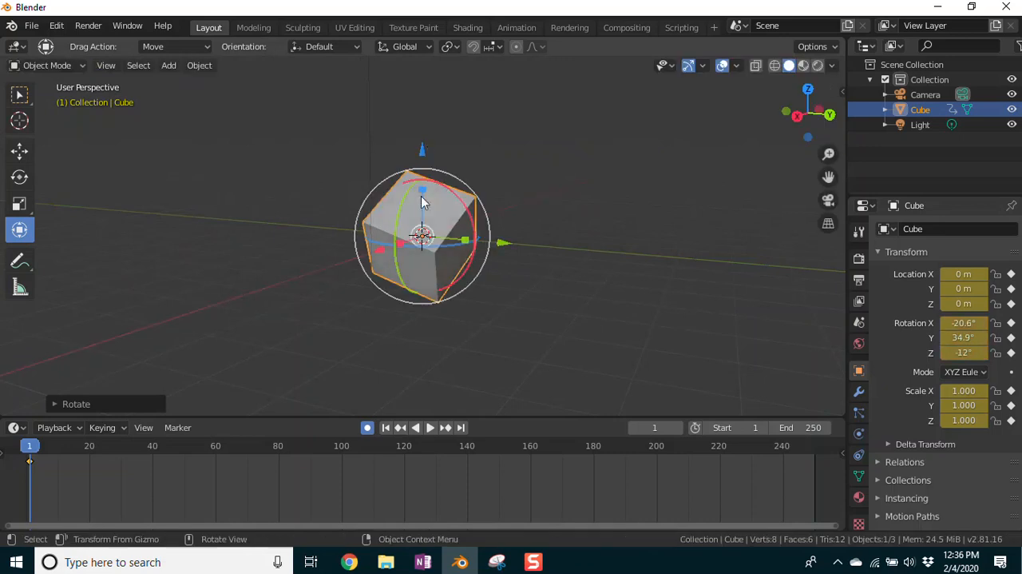
Step: Scale the cube up slightly along the global Z axis and turn it to a Z rotation of about 16.2°
key(s)
key(z)
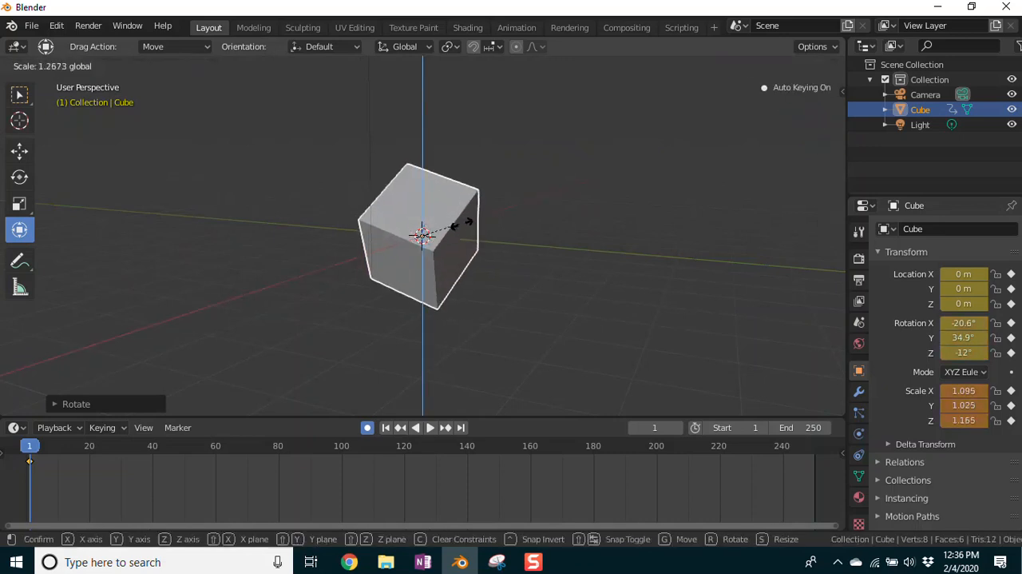
click(427, 221)
middle_drag(527, 183, 472, 197)
drag(392, 252, 417, 251)
middle_drag(263, 300, 415, 189)
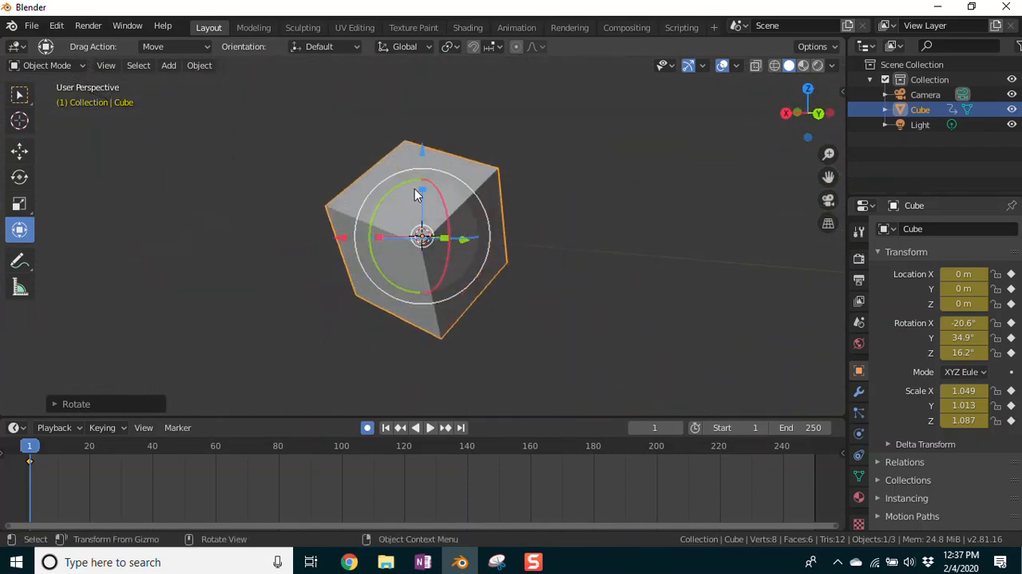
Step: Move the cube to about X -0.69, Y -1.24, Z 0.78 and stretch it to a scale of about 1.344, 0.884, 1.322
middle_drag(263, 285, 329, 334)
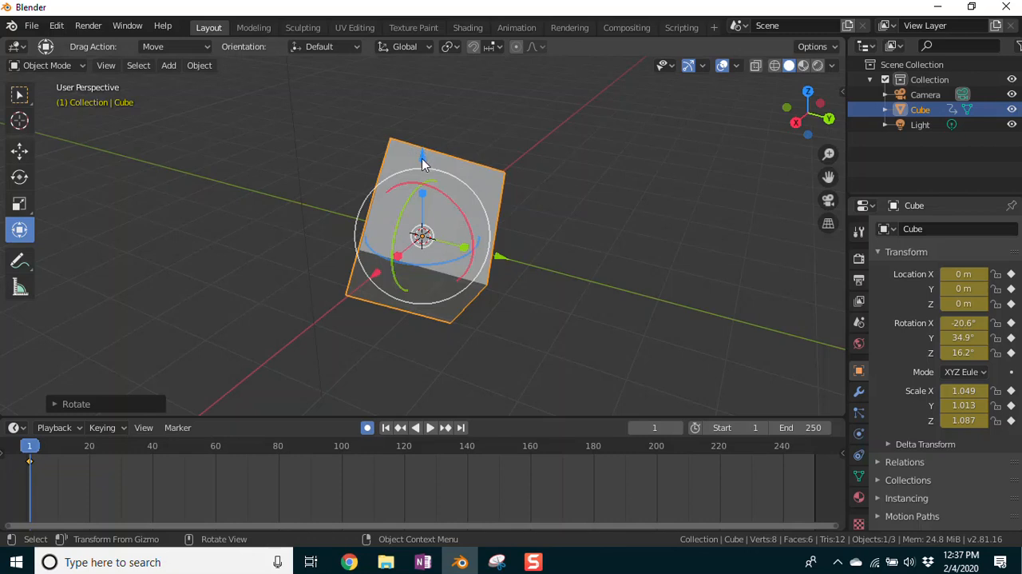
drag(423, 156, 406, 137)
drag(499, 220, 388, 247)
drag(313, 212, 361, 225)
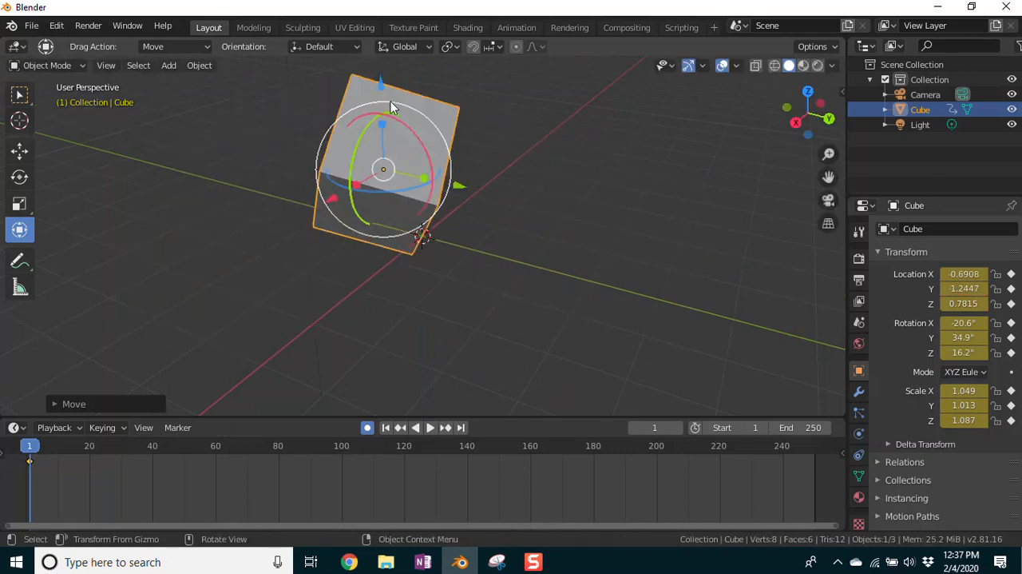
drag(382, 128, 351, 178)
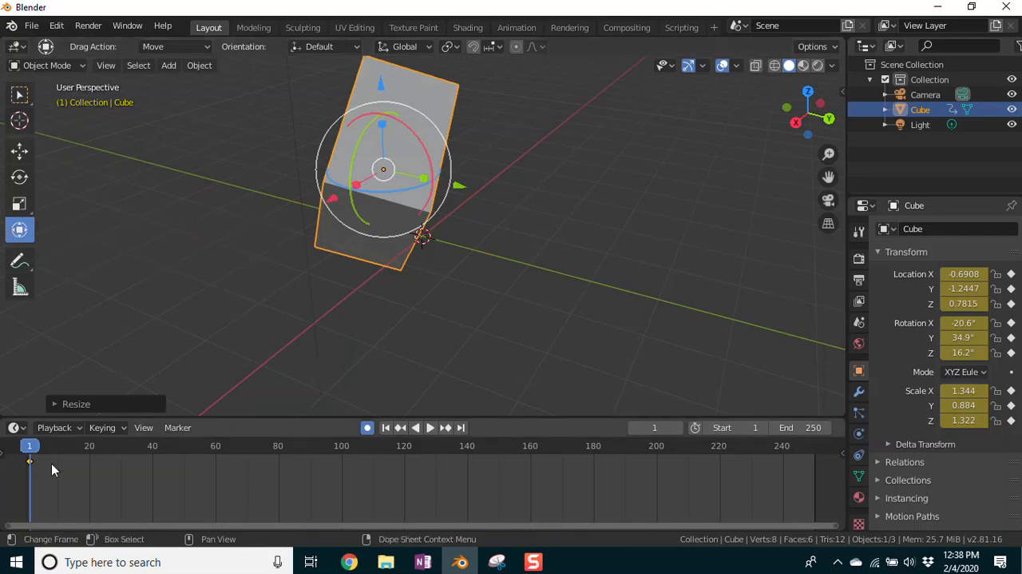
Step: Play and scrub the animation to frame 40, switching Auto Keying off and back on
key(space)
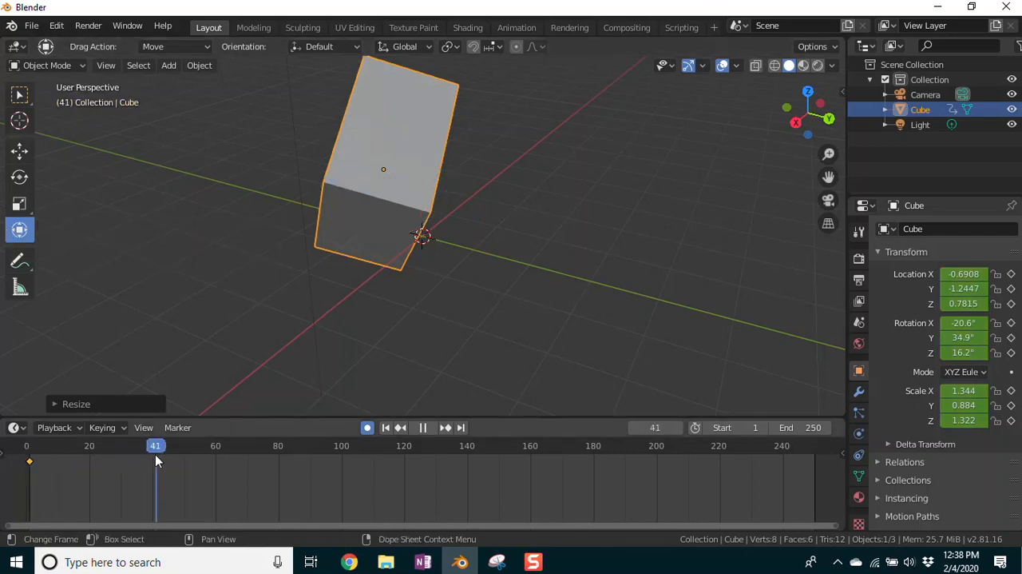
mouse_move(152, 454)
mouse_down()
mouse_move(103, 450)
mouse_move(134, 449)
mouse_up()
key(space)
click(367, 428)
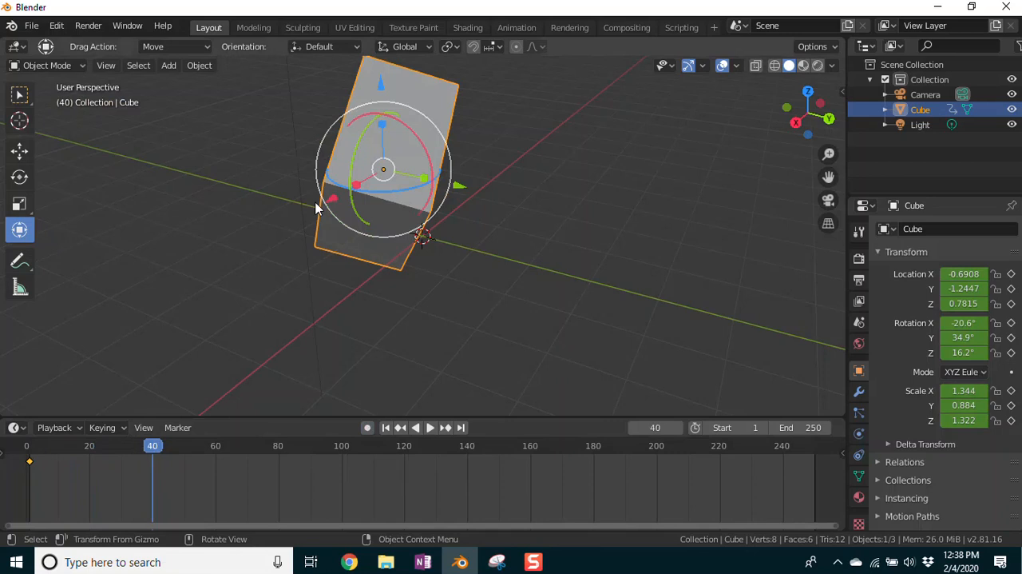
key(space)
drag(157, 449, 148, 452)
key(space)
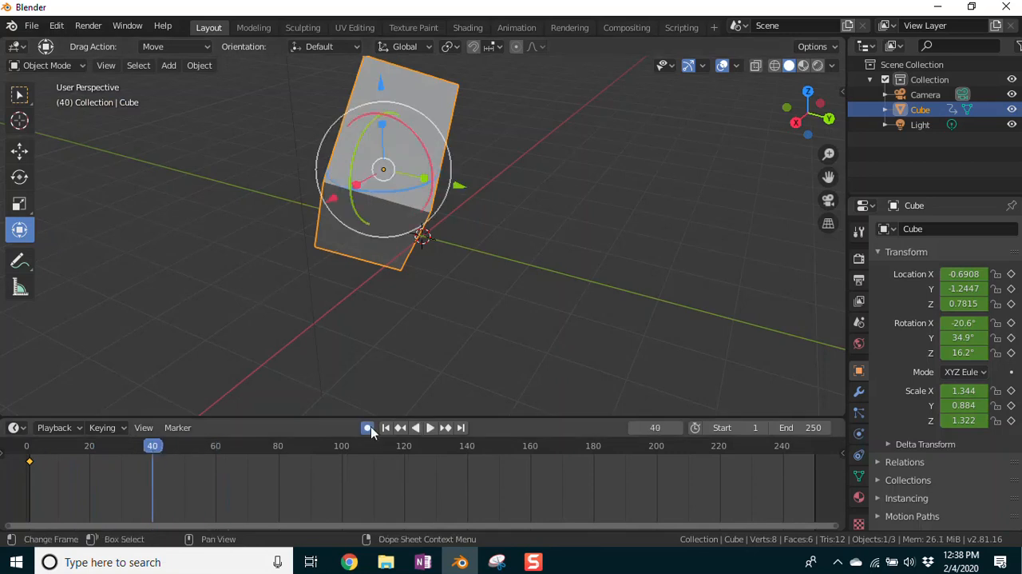
key(space)
click(163, 461)
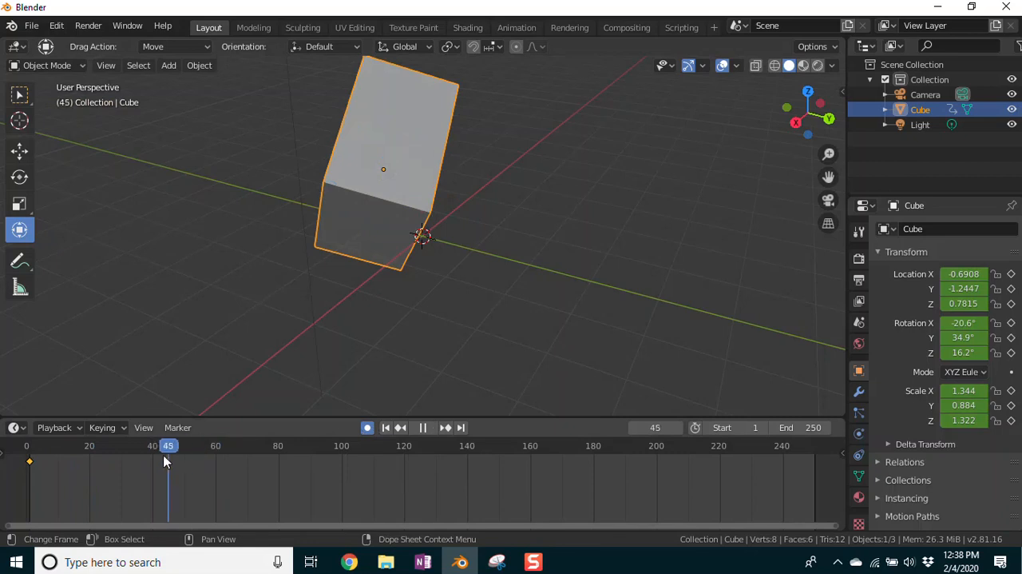
key(space)
Step: Try to insert a keyframe at frame 40 using the active keying set
click(124, 427)
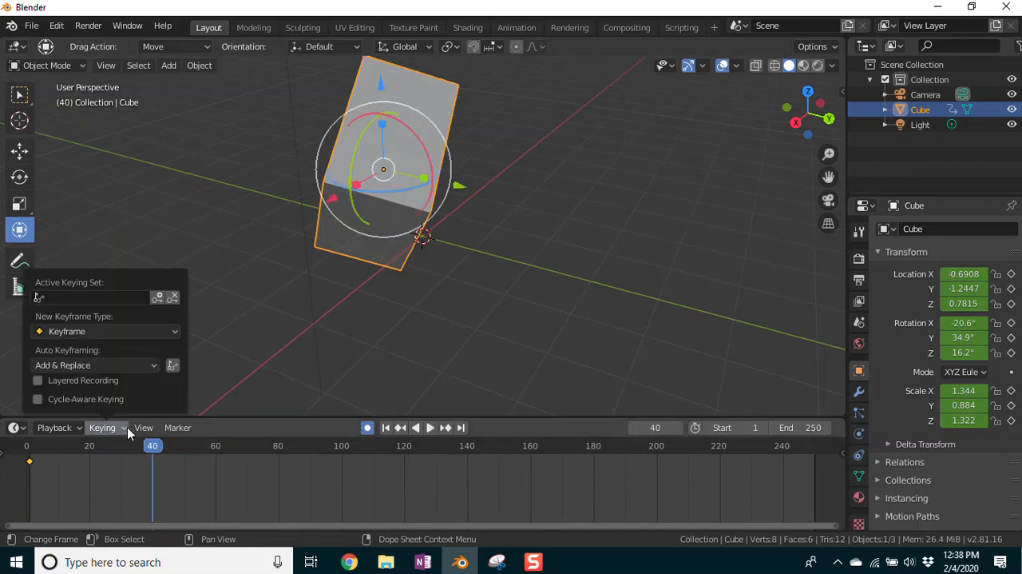
click(157, 295)
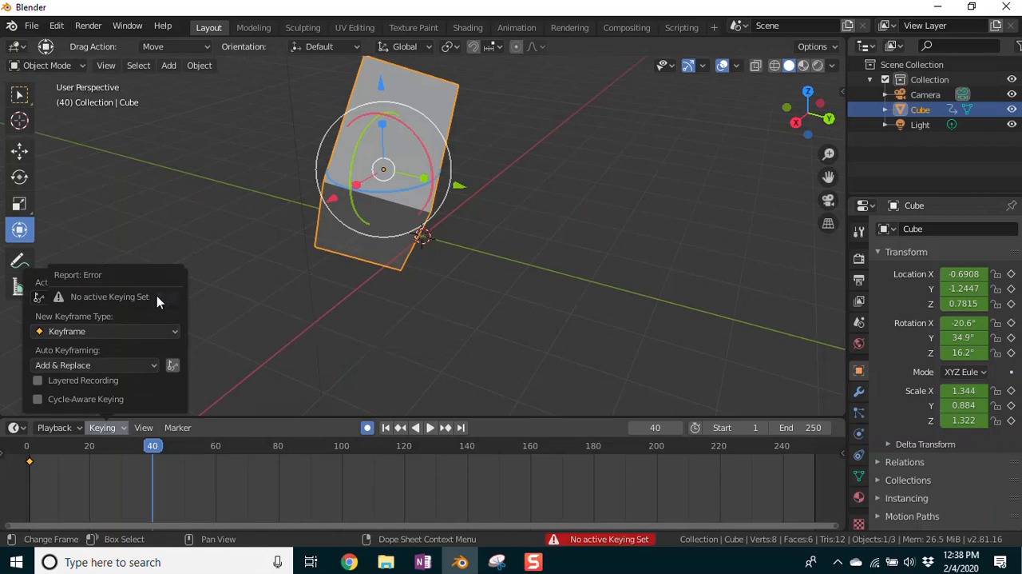
click(177, 426)
Step: Return the playhead to frame 1, play the animation, and stop it at frame 126
drag(149, 447, 117, 449)
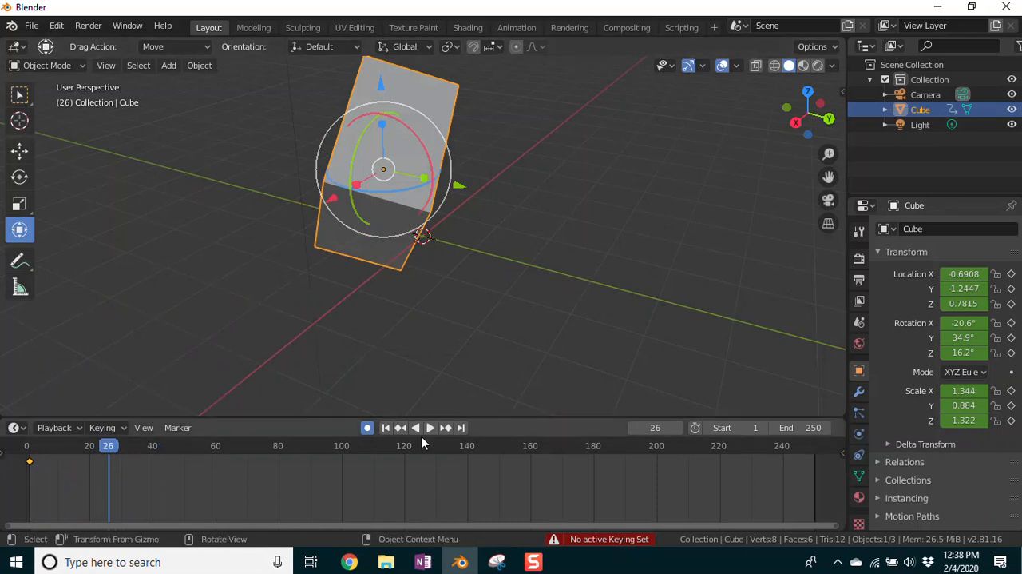
drag(111, 452, 29, 447)
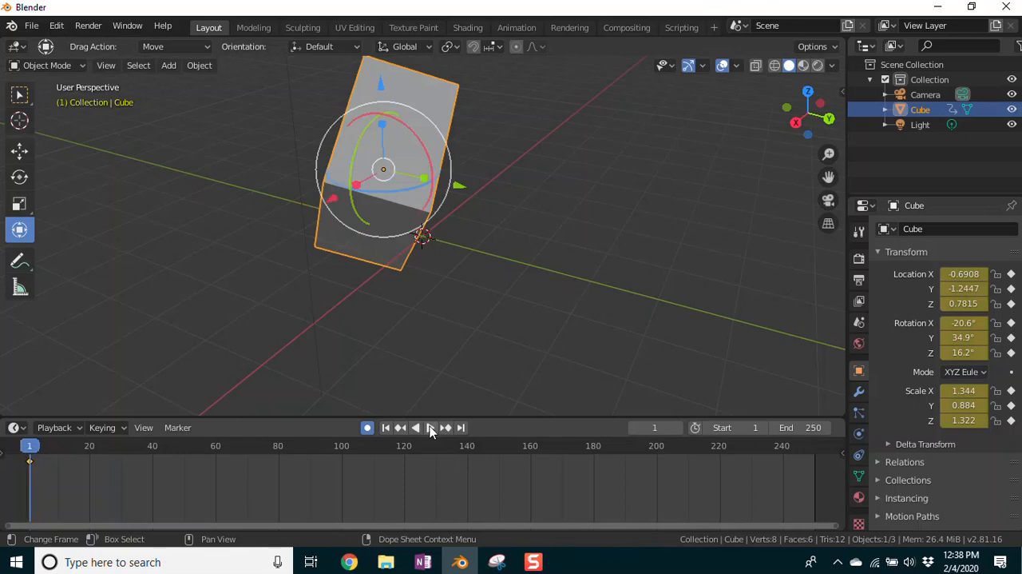
click(430, 427)
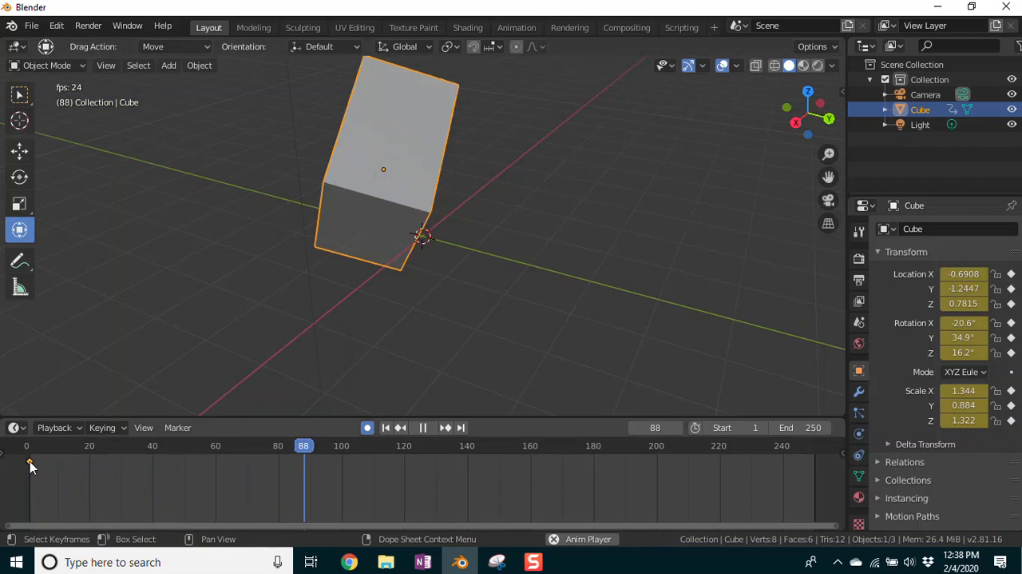
click(428, 432)
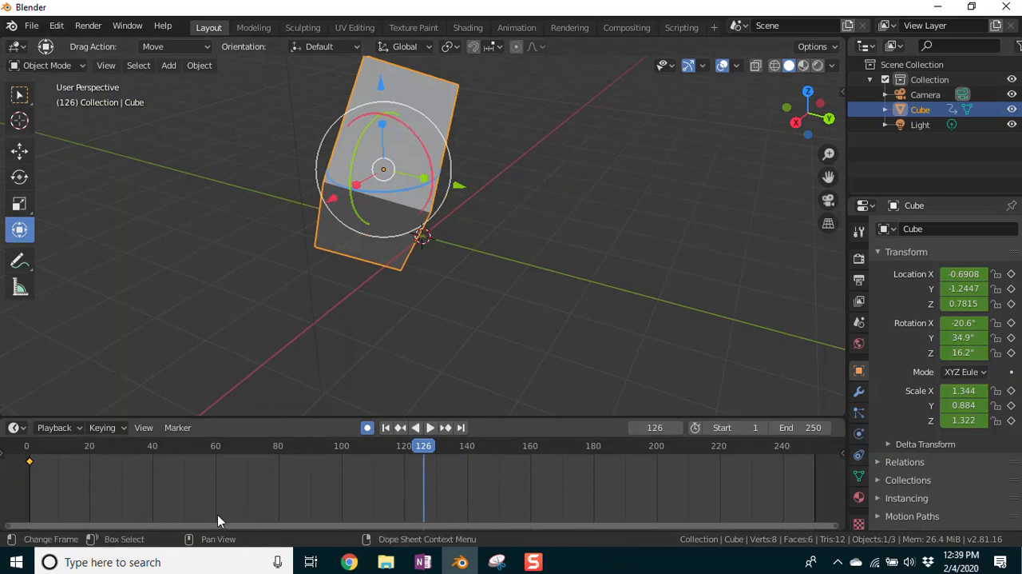
Step: Reduce the height of the timeline area so the 3D viewport gets more room
drag(261, 417, 258, 481)
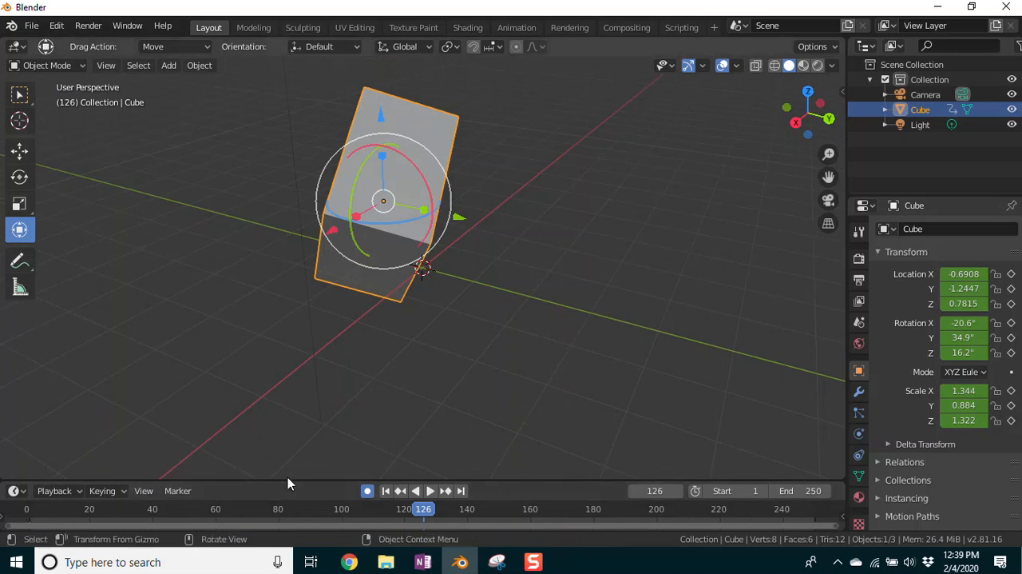
drag(281, 479, 282, 448)
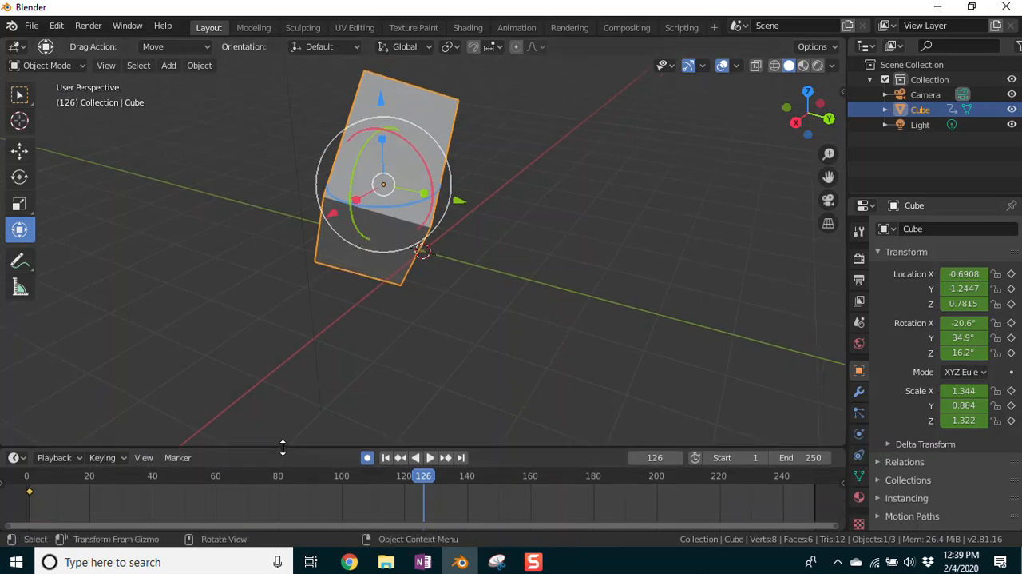
scroll(530, 288, up, 3)
scroll(530, 292, down, 4)
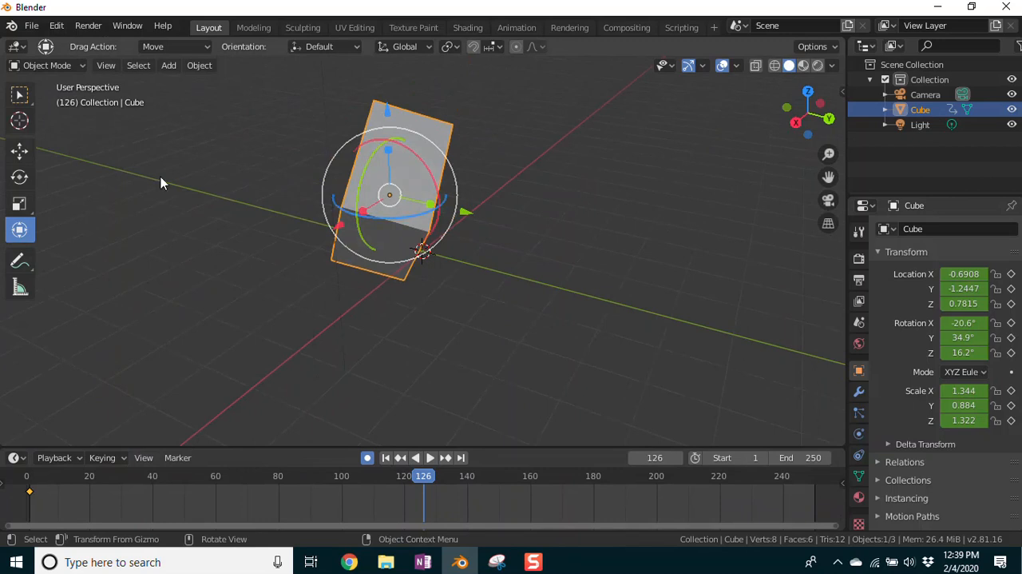
Step: Try the Scale, Rotate and Move tools, and move the cube freely to about X -2.83, Y 3.27, Z 0.00 m
click(19, 205)
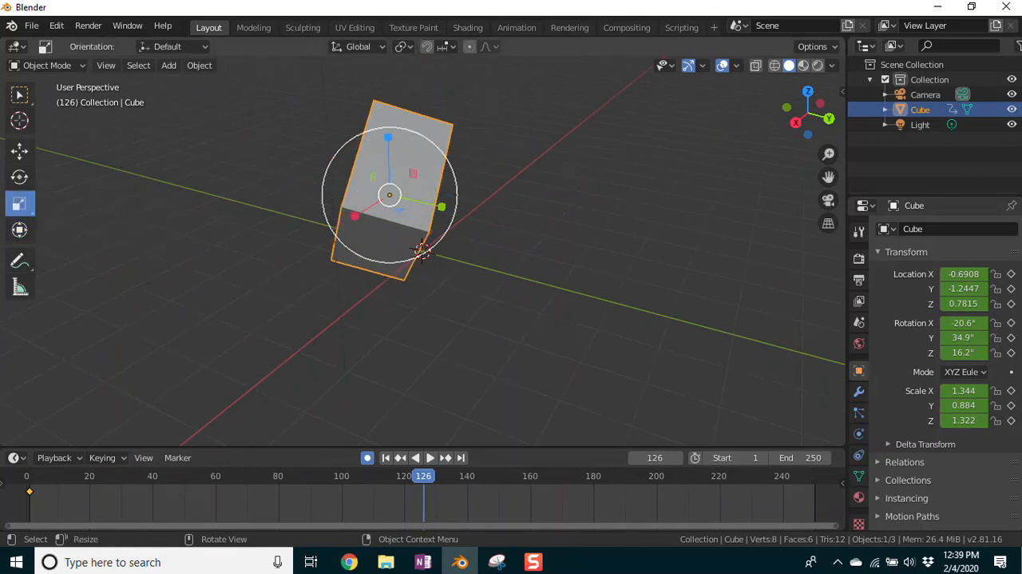
click(18, 178)
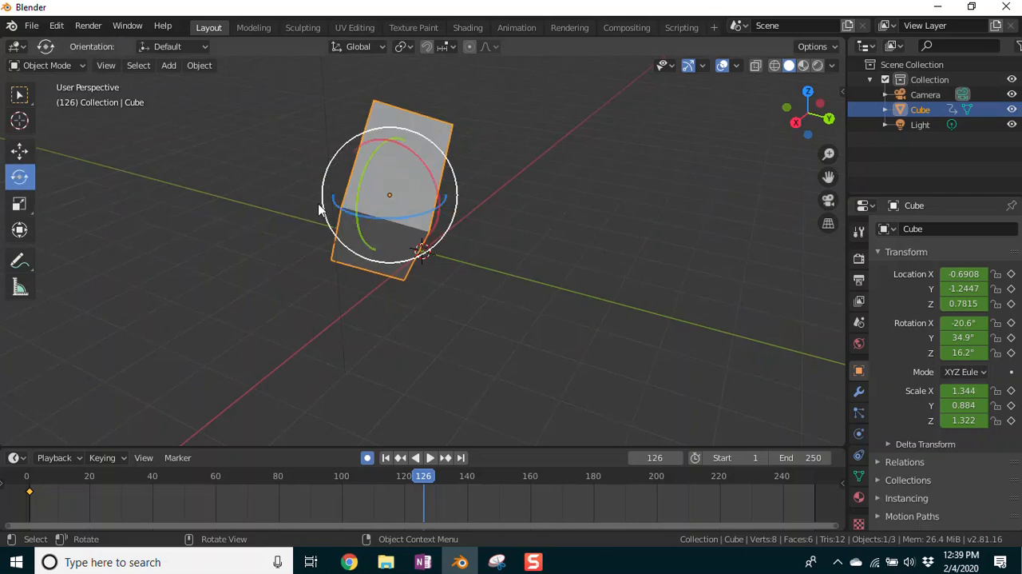
click(19, 150)
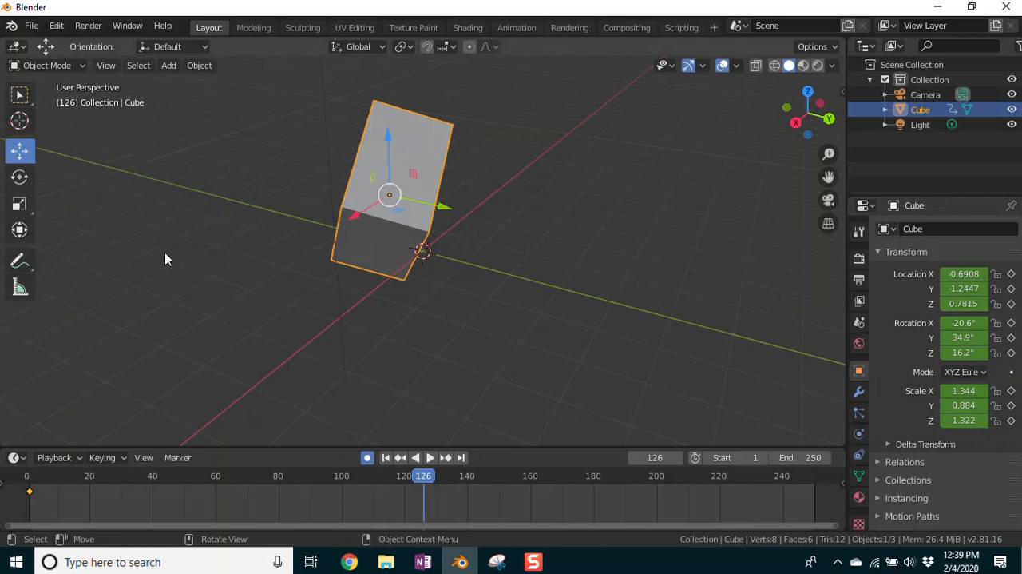
key(g)
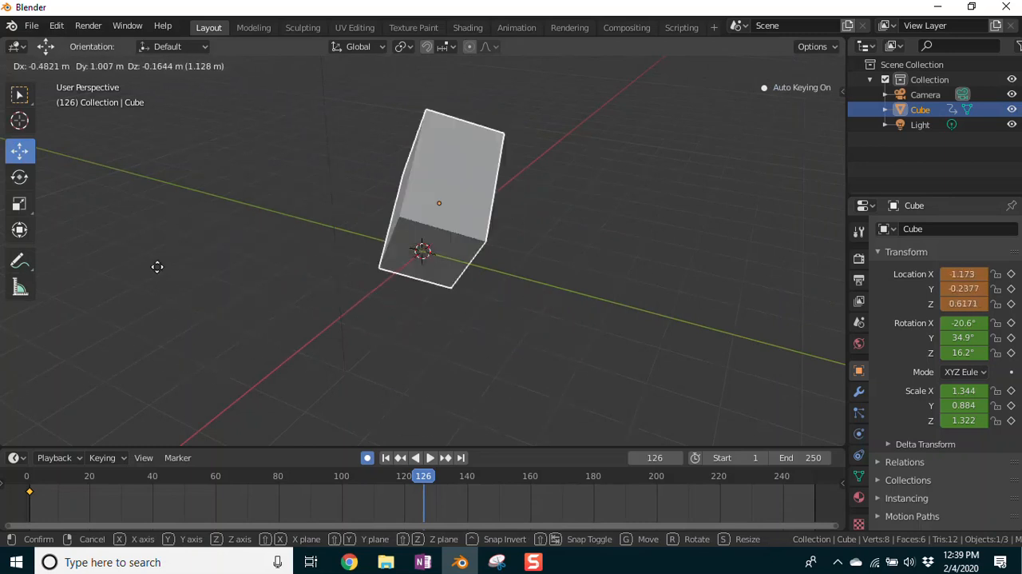
click(386, 291)
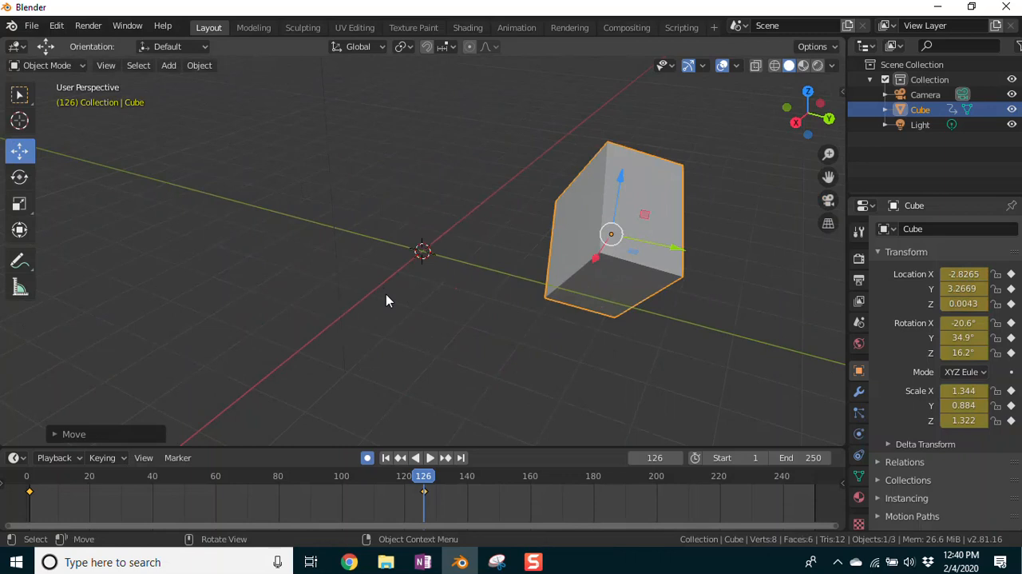
Step: Move the cube along the global Y axis to about -4.27 m and along X to about -0.80 m
key(g)
key(y)
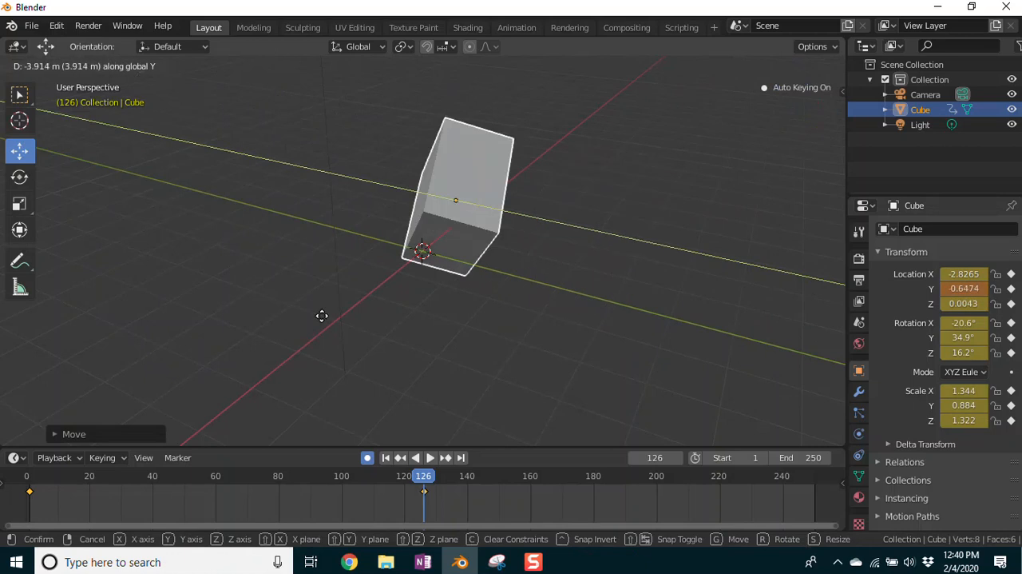
click(86, 386)
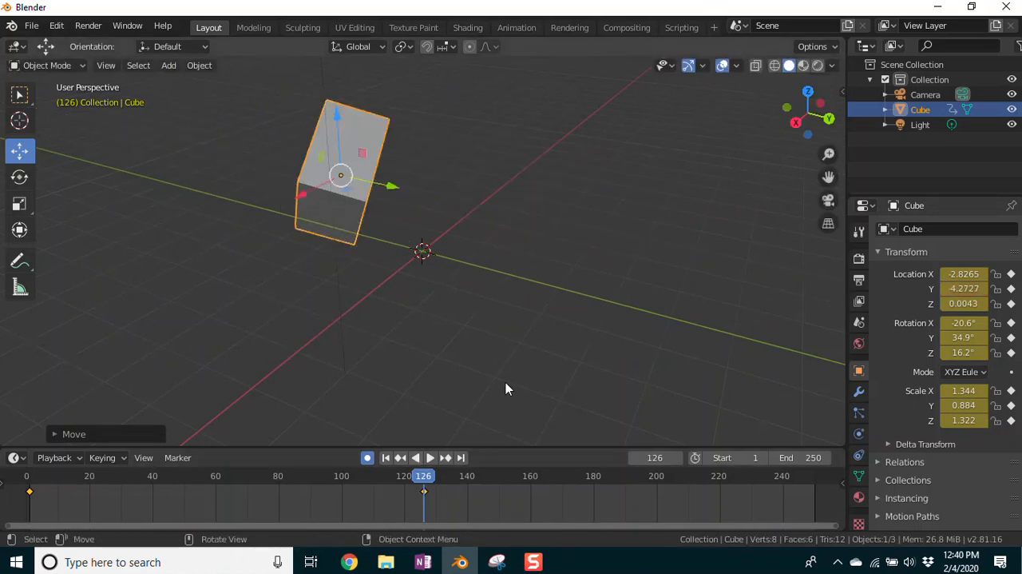
key(g)
key(x)
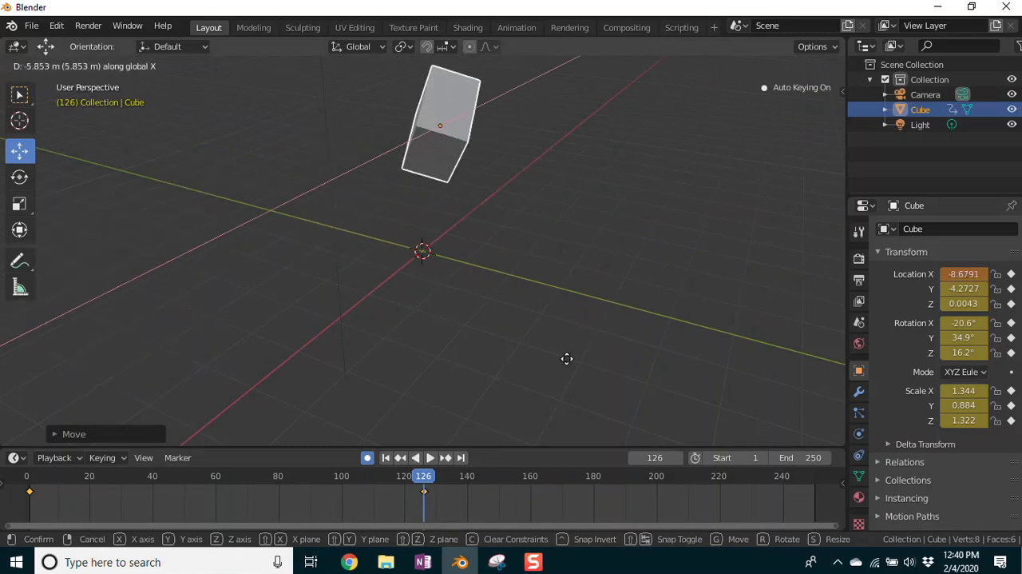
click(453, 398)
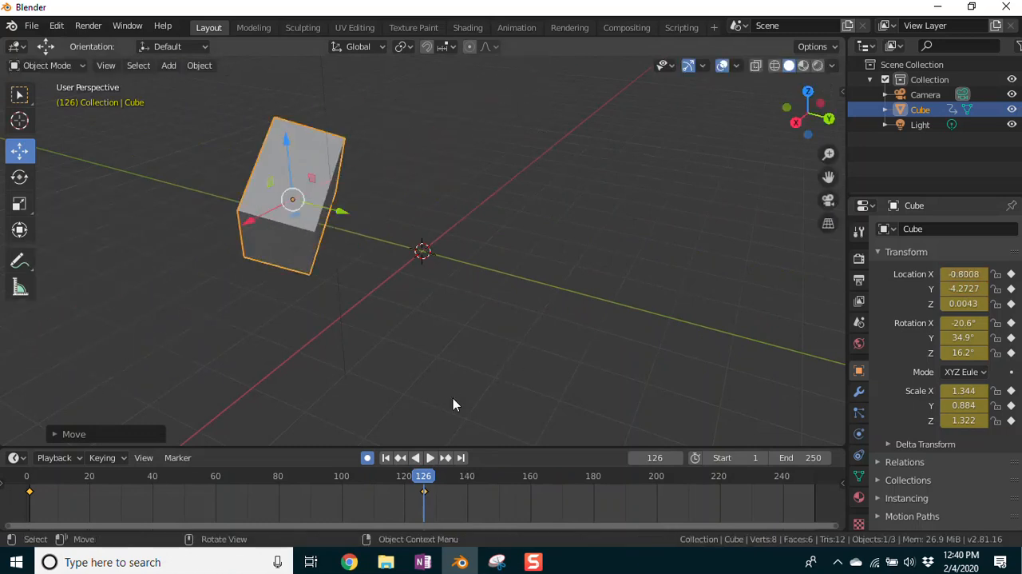
Step: Move the cube down along the global Z axis to about -1.38 m
key(g)
key(z)
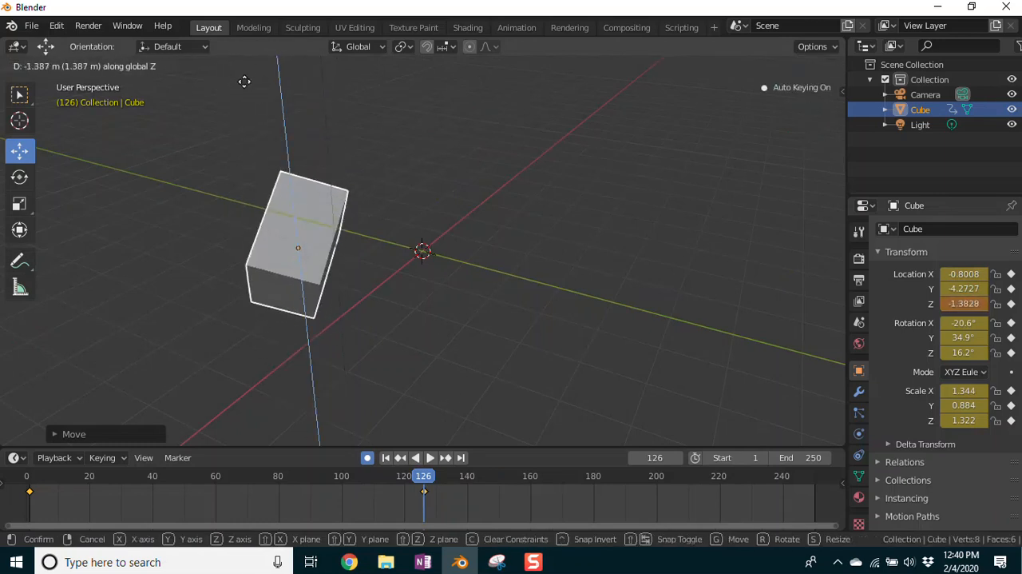
click(245, 87)
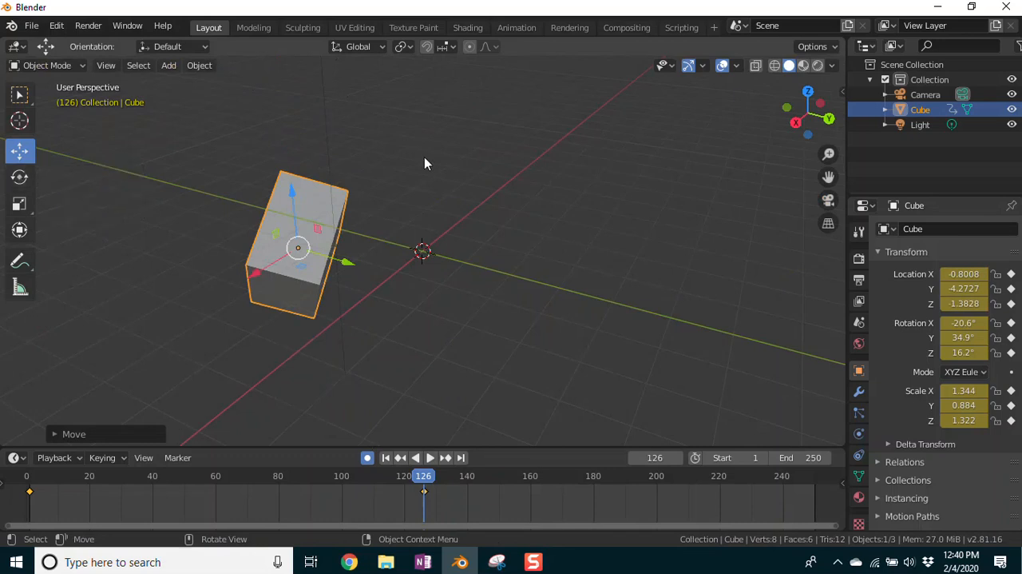
Step: Rotate the cube freely in trackball mode to about X 45.4°, Y 117°, Z 4.6°
key(r)
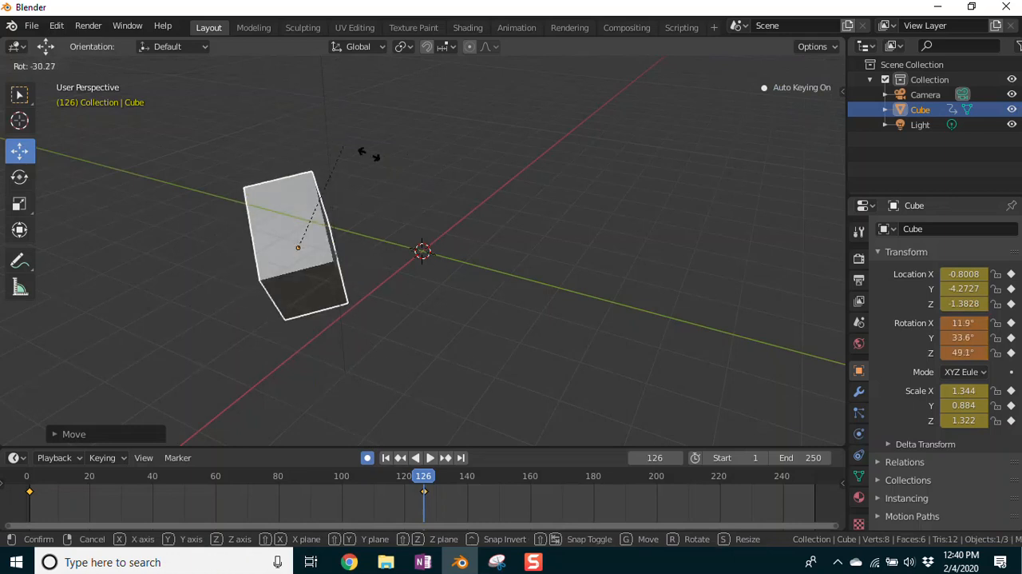
key(r)
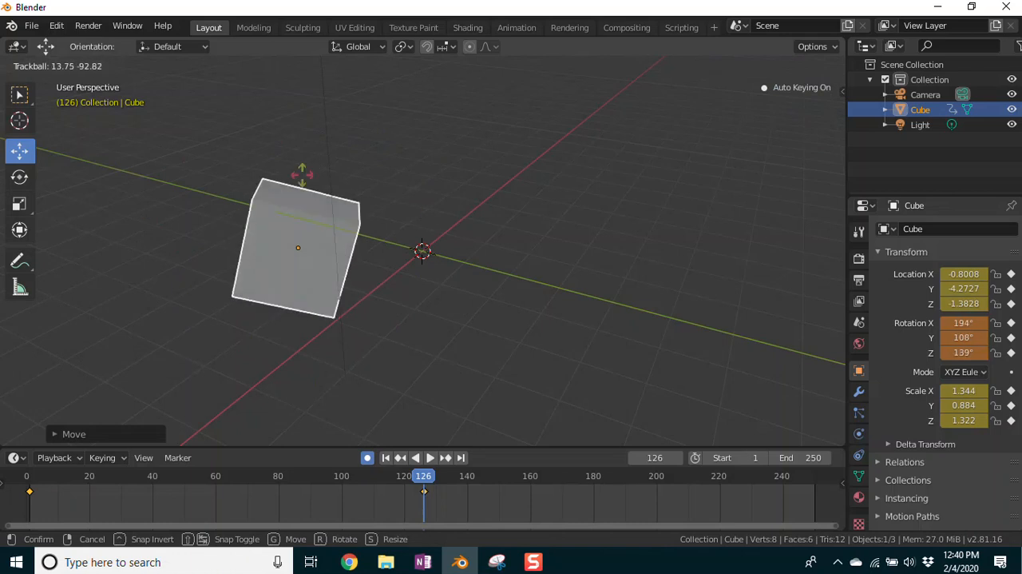
key(r)
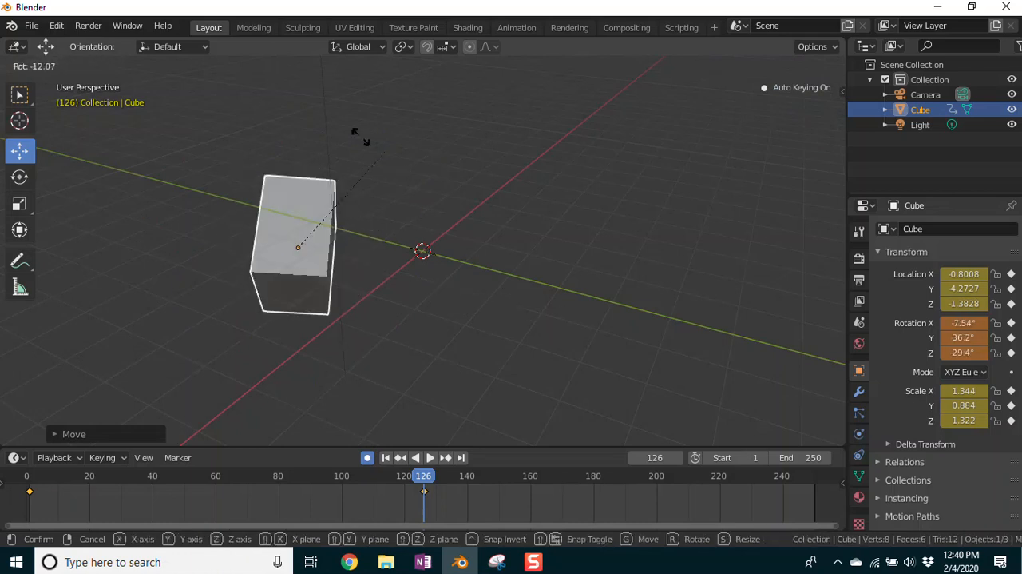
key(r)
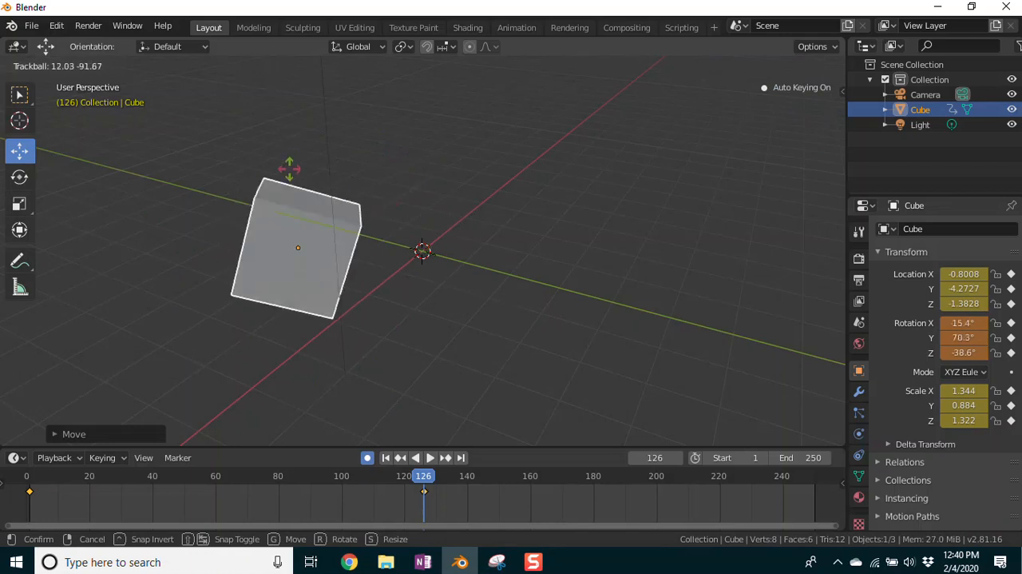
click(302, 254)
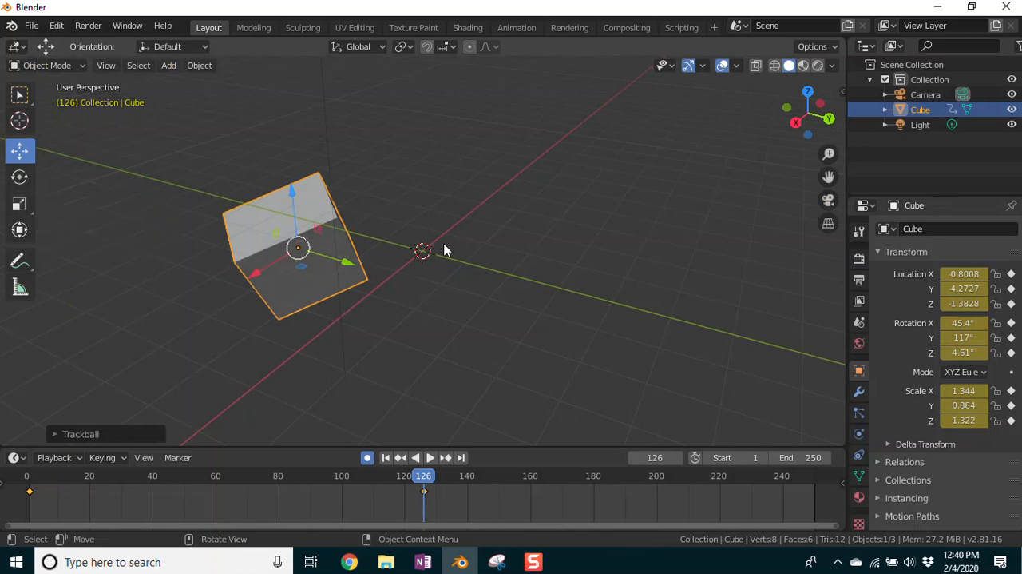
Step: Scale the cube down uniformly to about 1.03, 0.68, 1.02, and stretch it along global X by about 1.13
key(s)
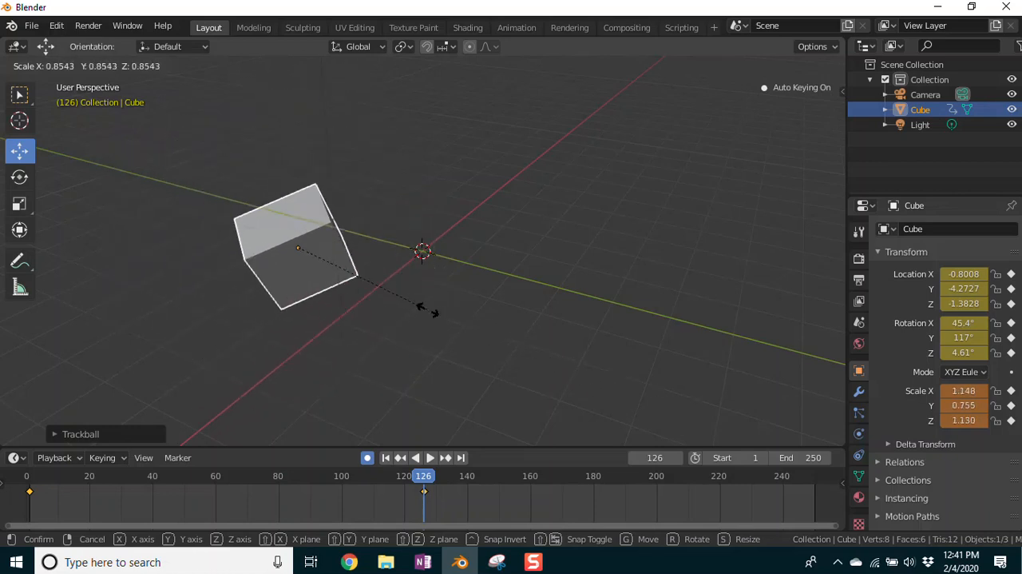
click(416, 303)
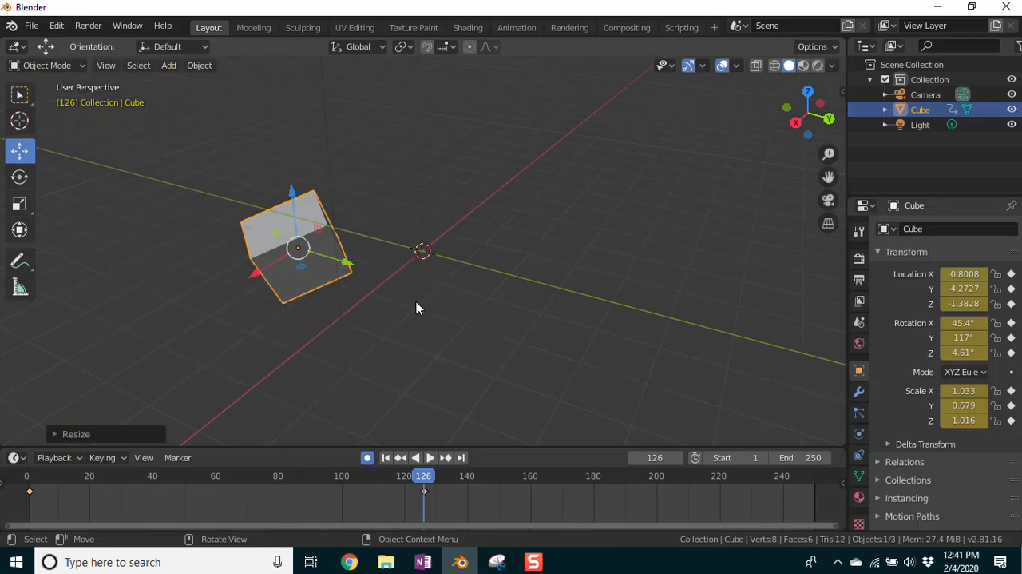
key(s)
key(x)
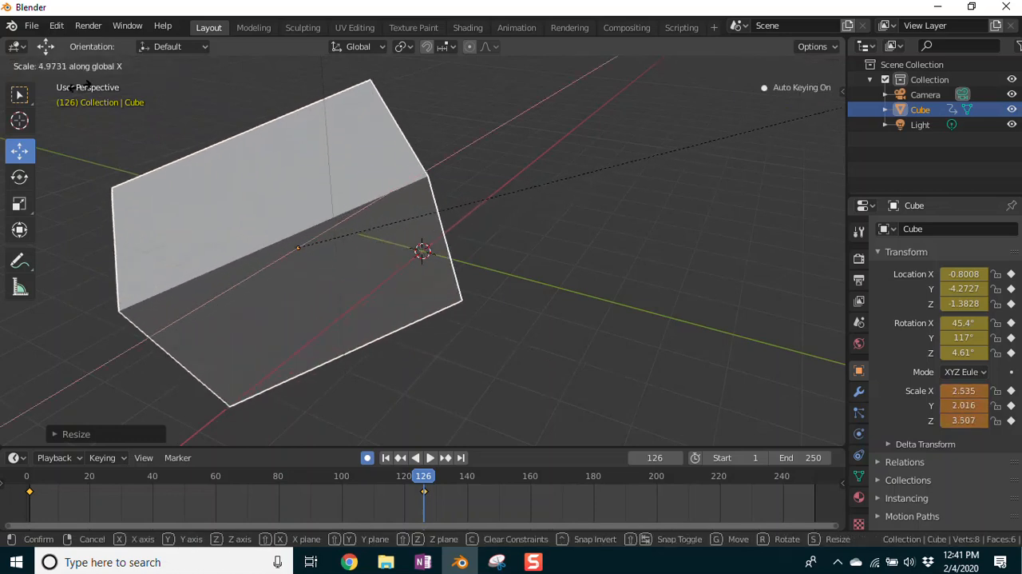
click(438, 292)
Step: Scale the cube along global Y and along global Z, ending at about X -1.57, Y -1.42, Z -1.98
key(s)
key(y)
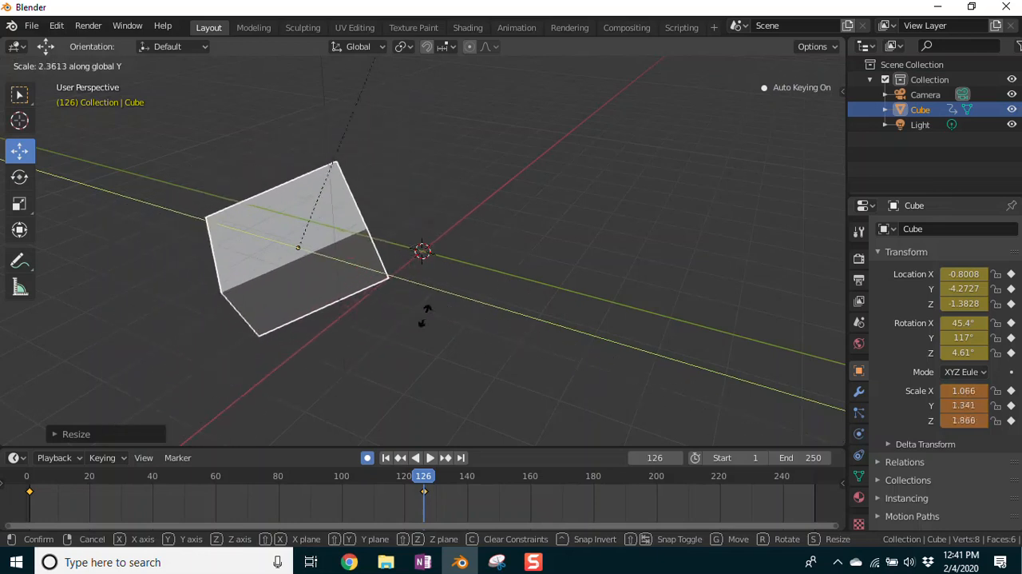
click(384, 312)
key(s)
key(z)
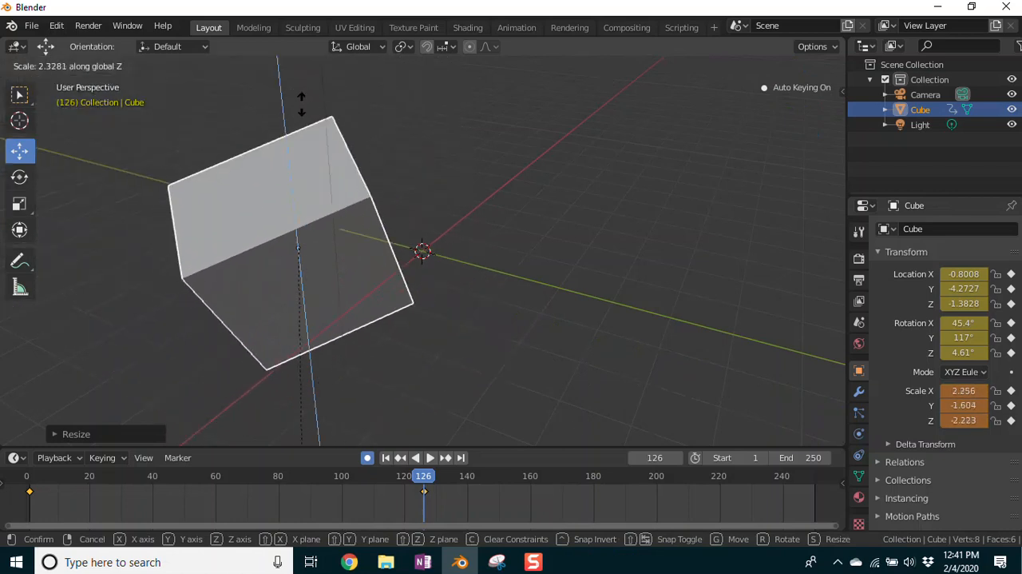
click(185, 369)
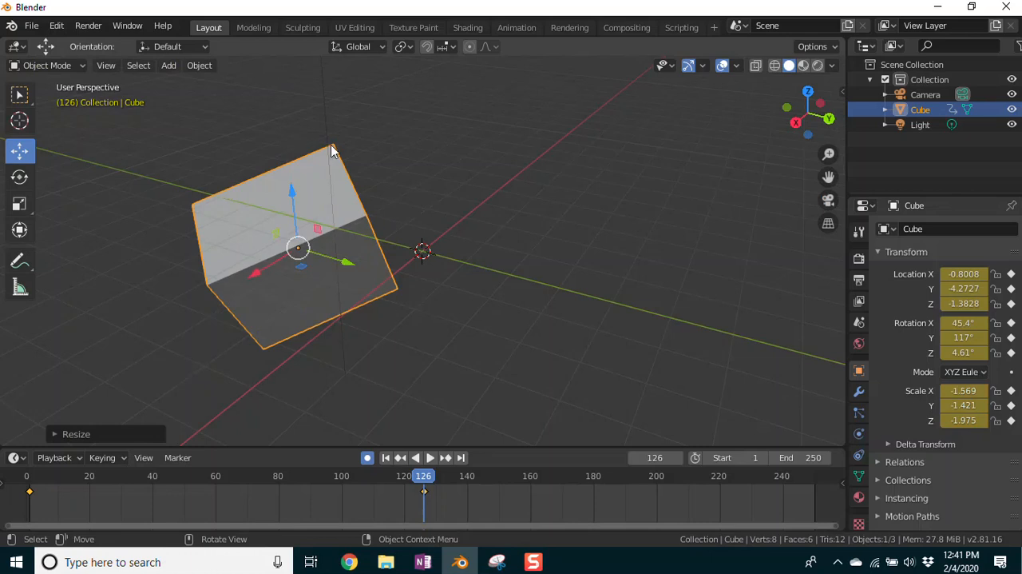
Step: Delete the cube and add a Monkey mesh at the 3D cursor
key(Delete)
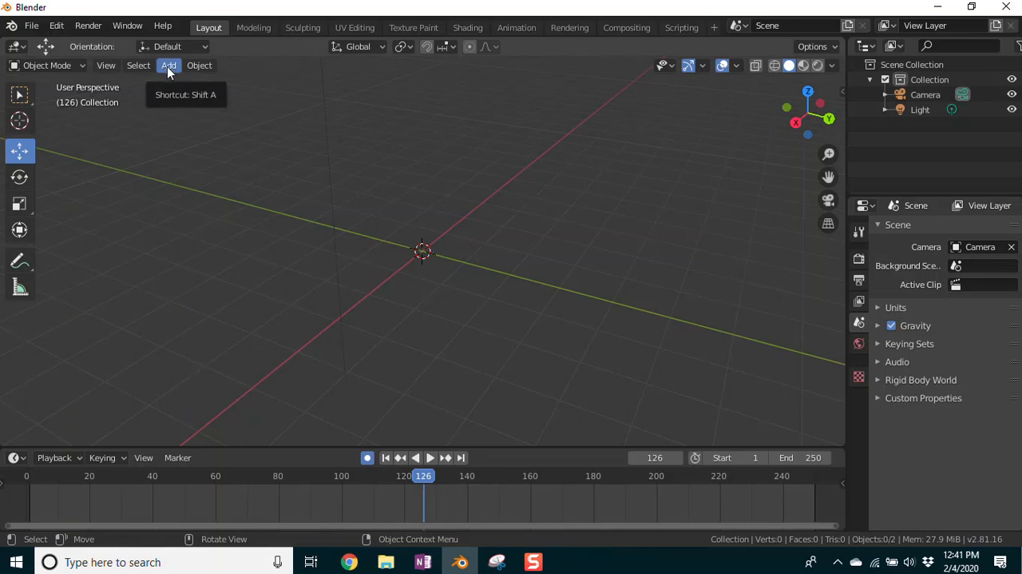
key(shift+a)
mouse_move(155, 189)
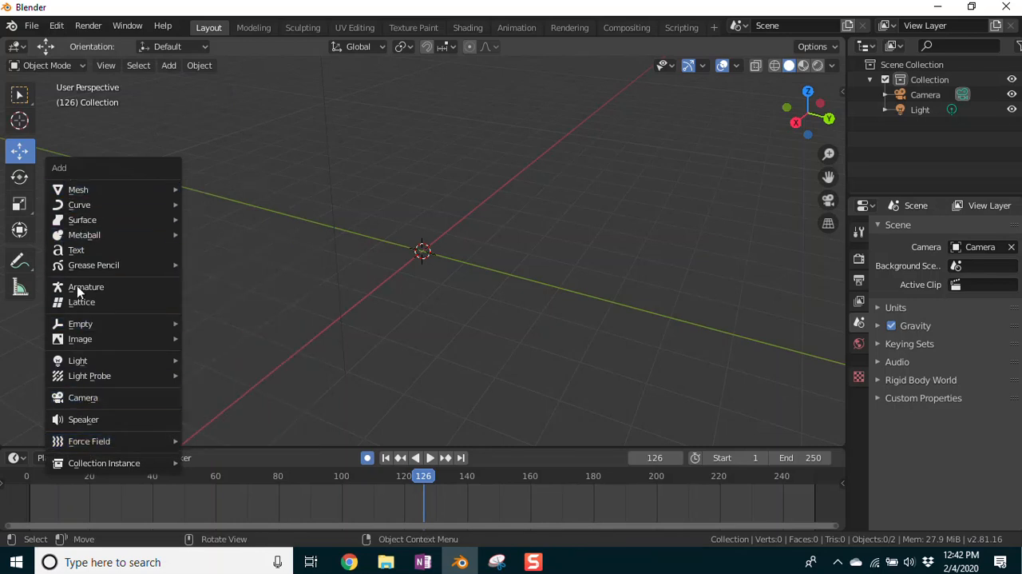
mouse_move(75, 194)
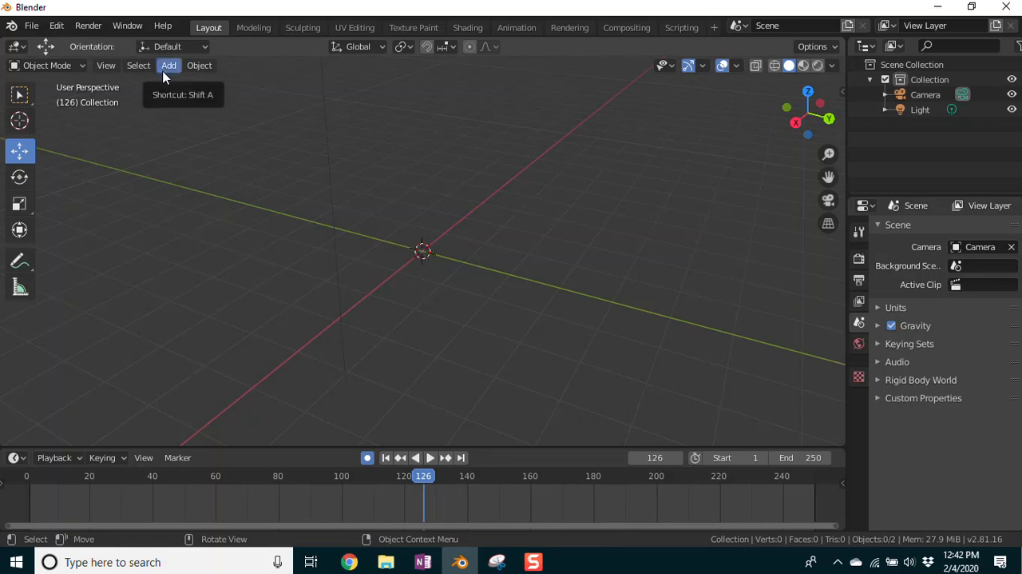
key(shift+a)
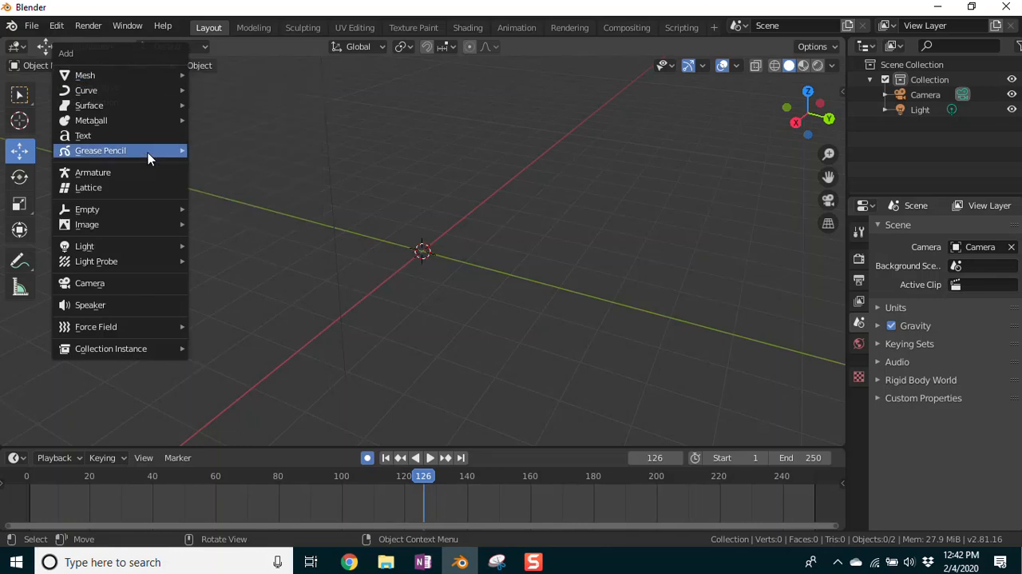
mouse_move(121, 82)
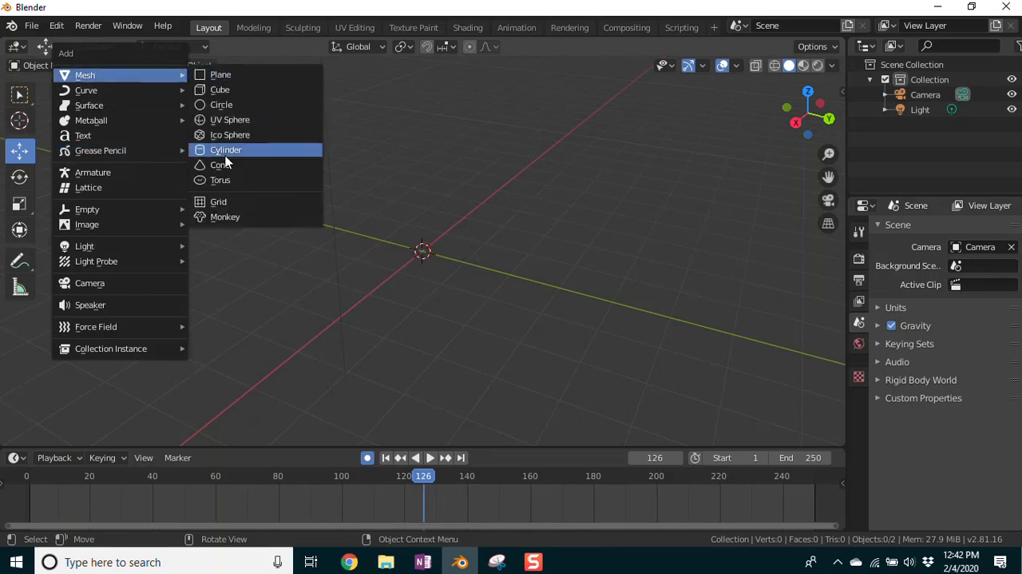
click(226, 216)
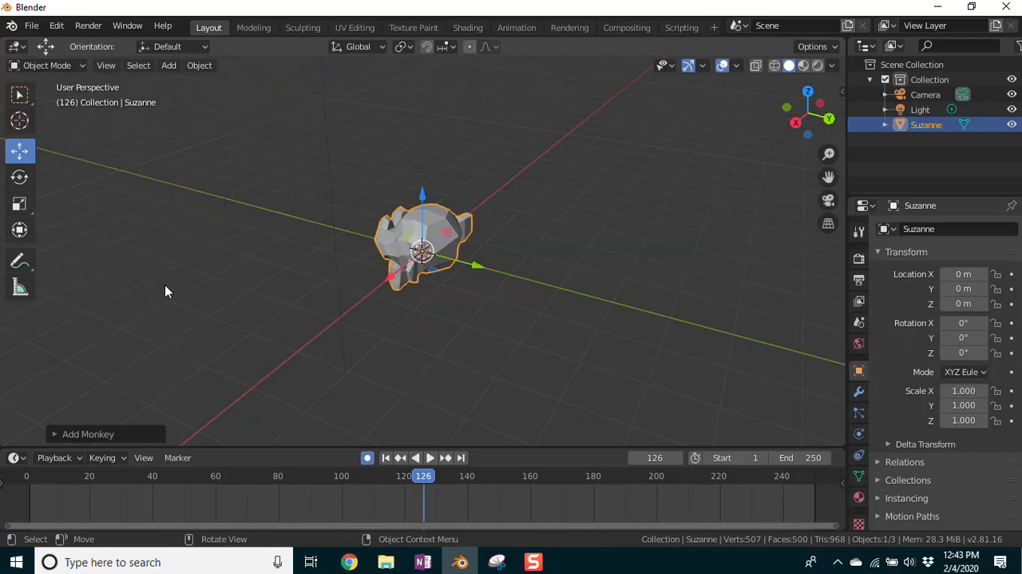
Step: Examine the monkey from the front and the side, ending in the front orthographic view
key(KP_1)
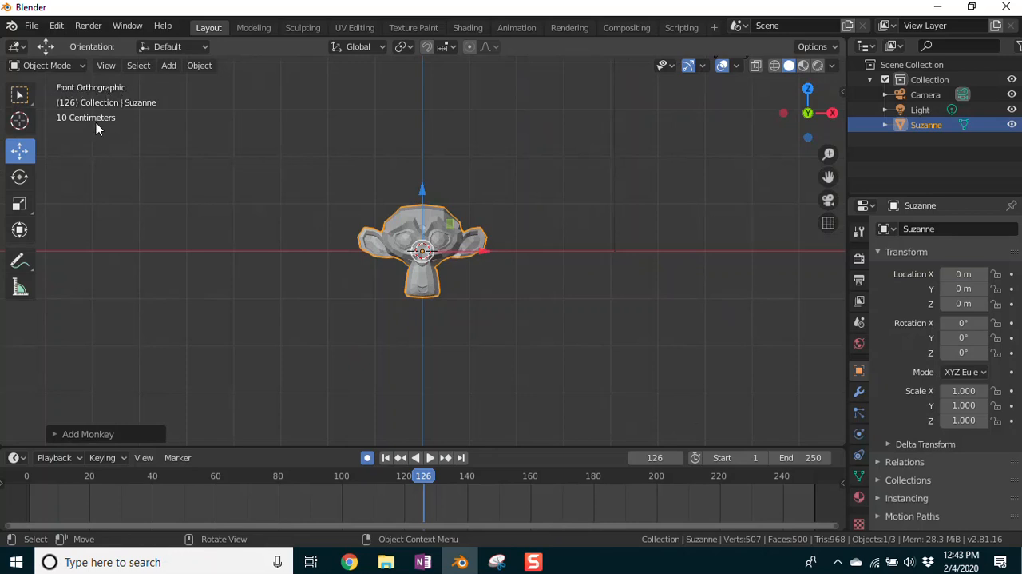
click(107, 66)
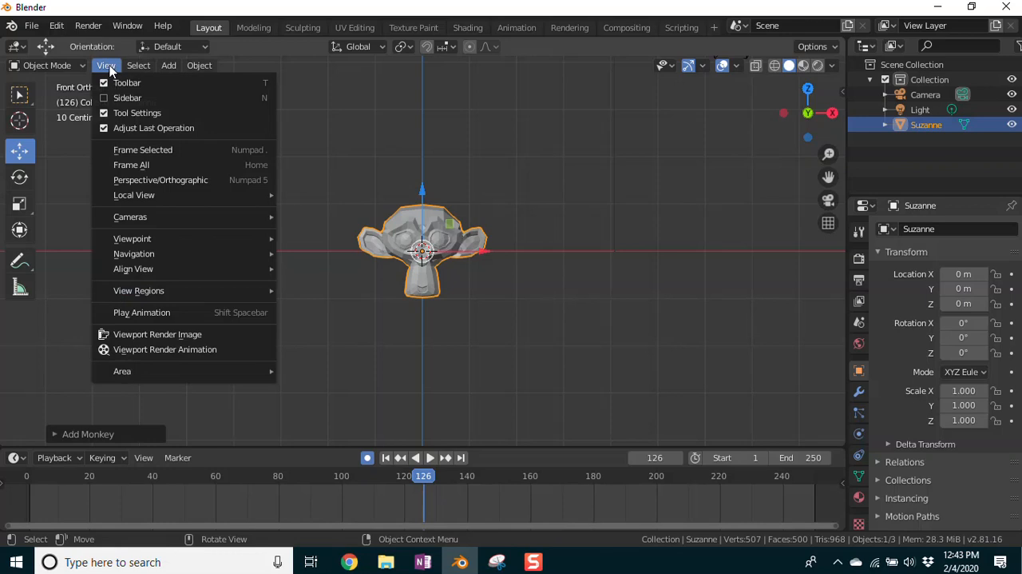
mouse_move(84, 65)
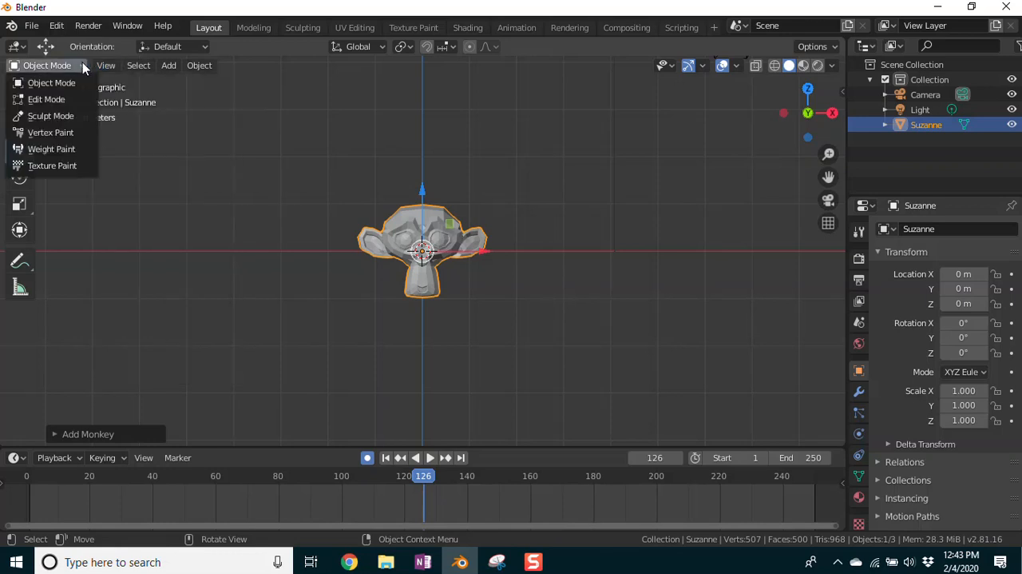
mouse_move(129, 62)
mouse_move(170, 69)
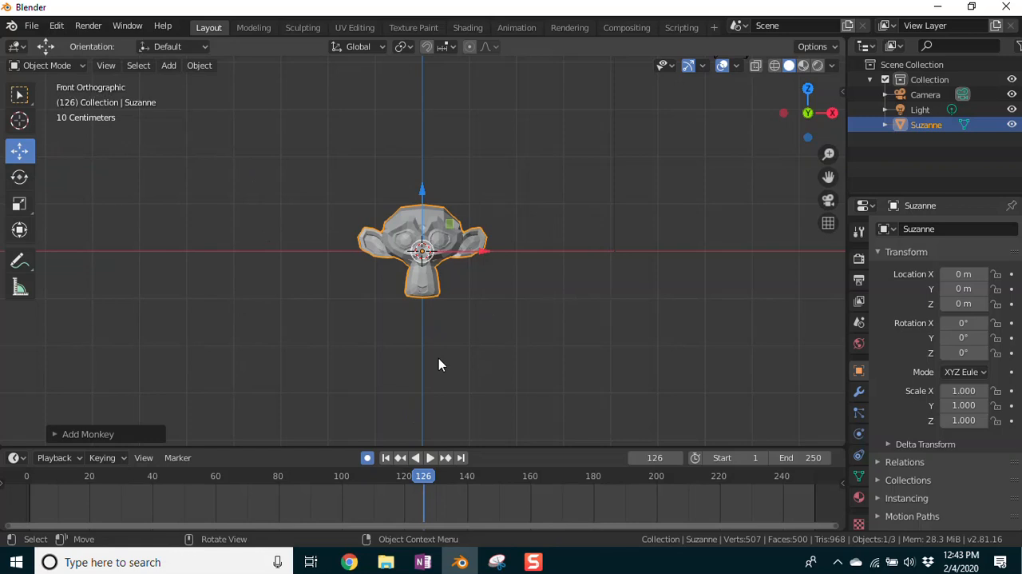
middle_drag(515, 315, 351, 328)
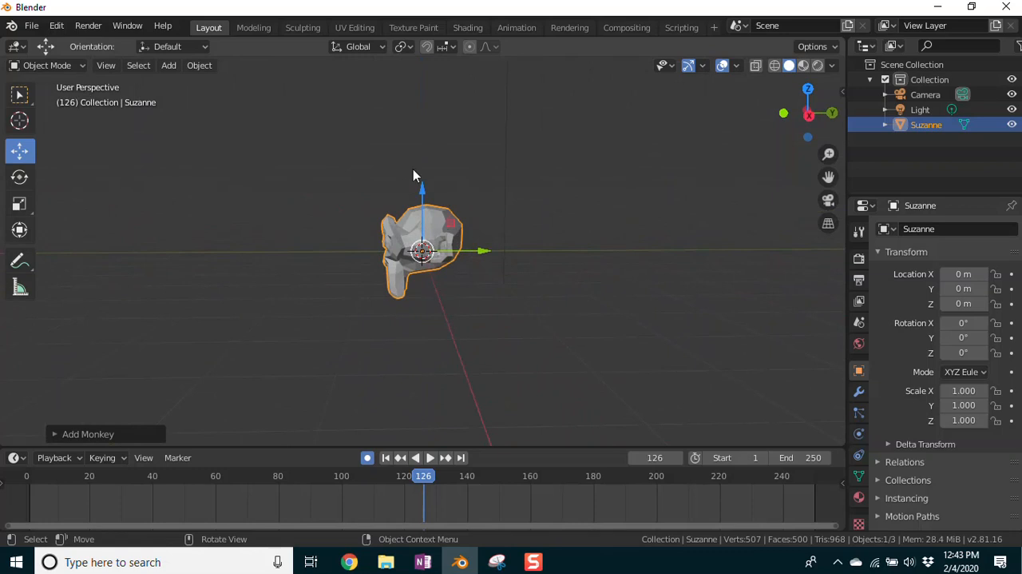
middle_drag(326, 306, 490, 295)
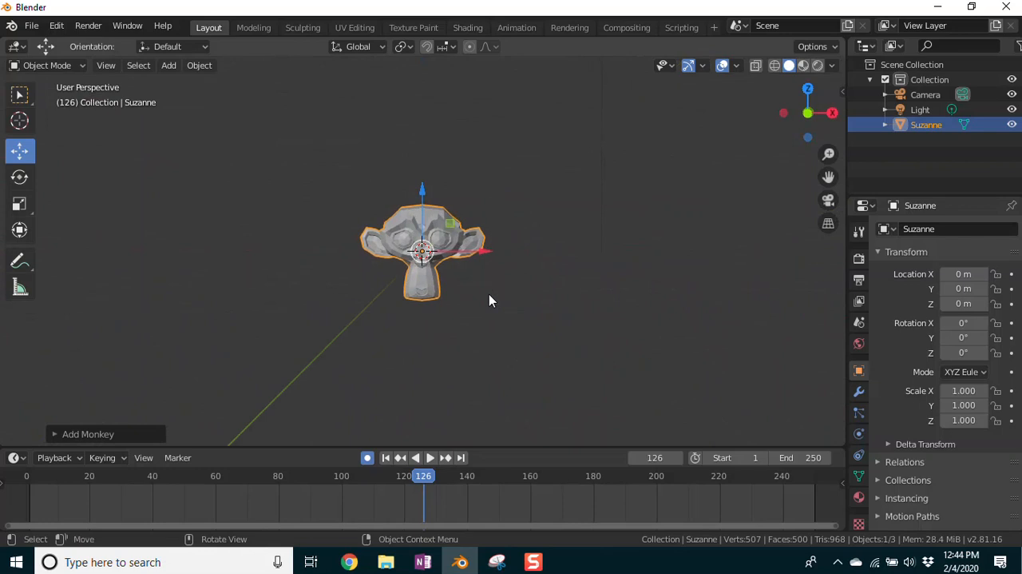
key(KP_1)
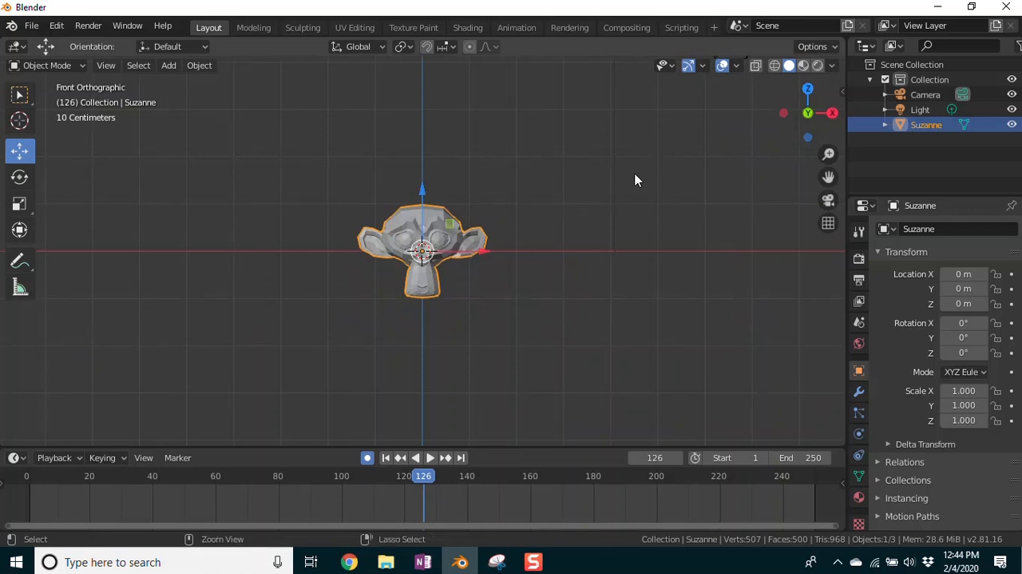
Step: Compare the monkey's front and back orthographic views by alternating between them, ending on the back view
key(ctrl+KP_1)
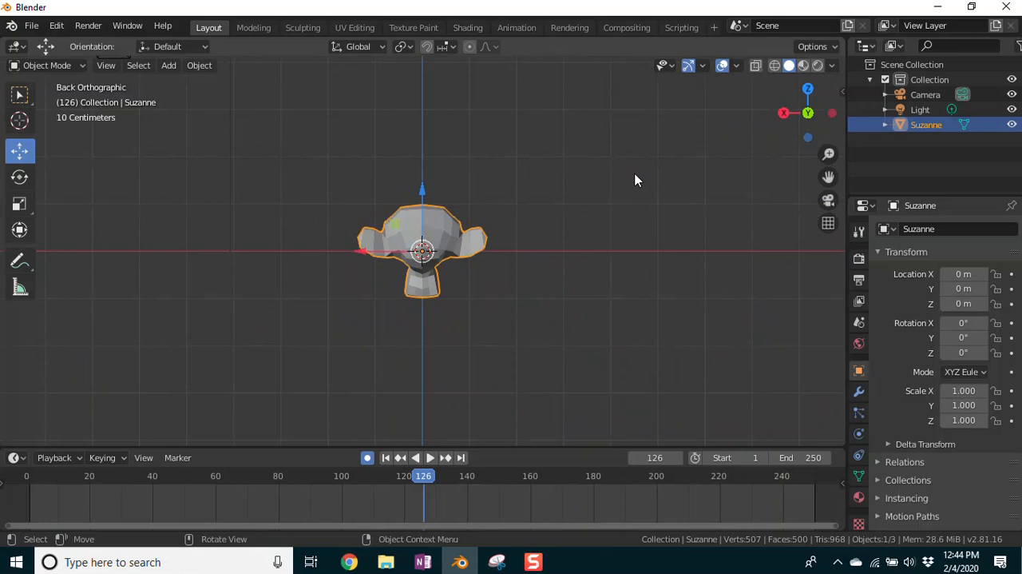
key(KP_1)
key(ctrl+KP_1)
key(KP_1)
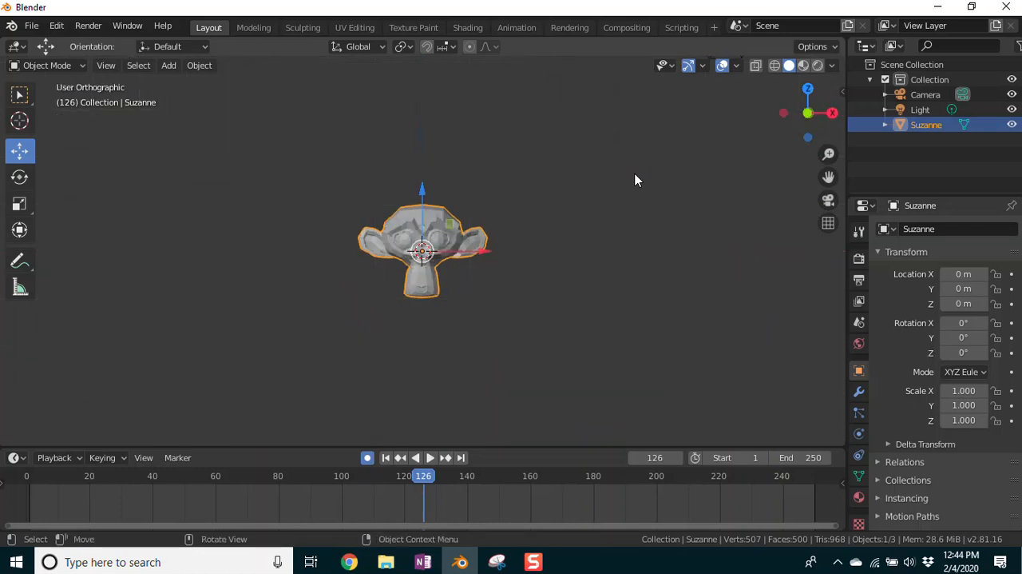
key(ctrl+KP_1)
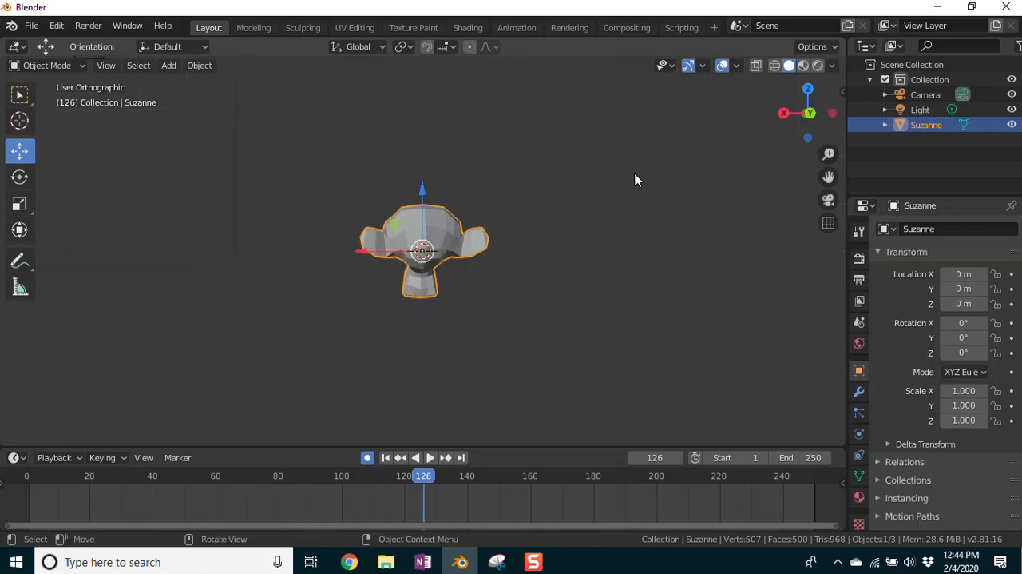
key(KP_1)
key(ctrl+KP_1)
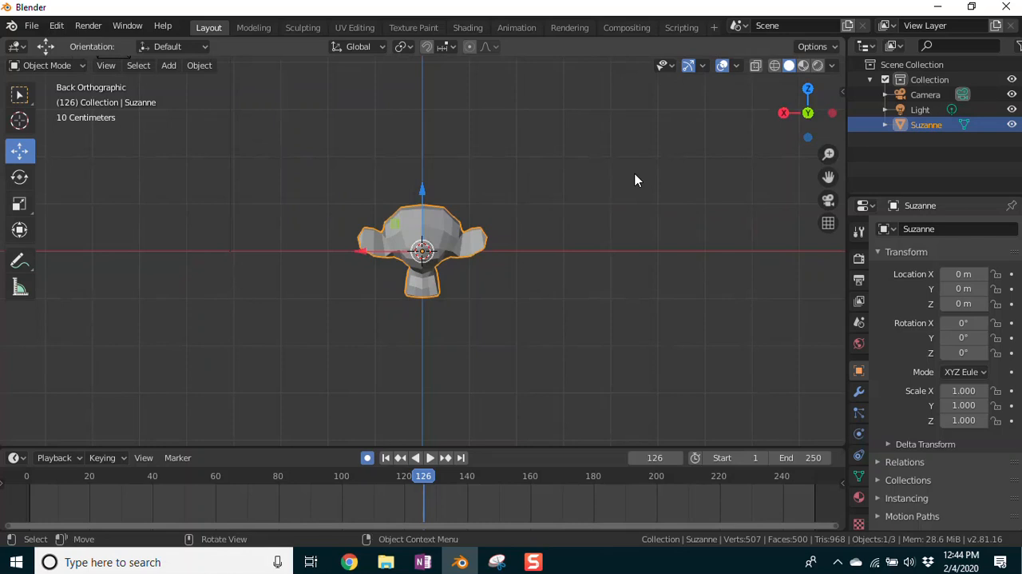
Step: Examine the monkey in the right, back and left orthographic views, ending with the top and bottom views
key(KP_3)
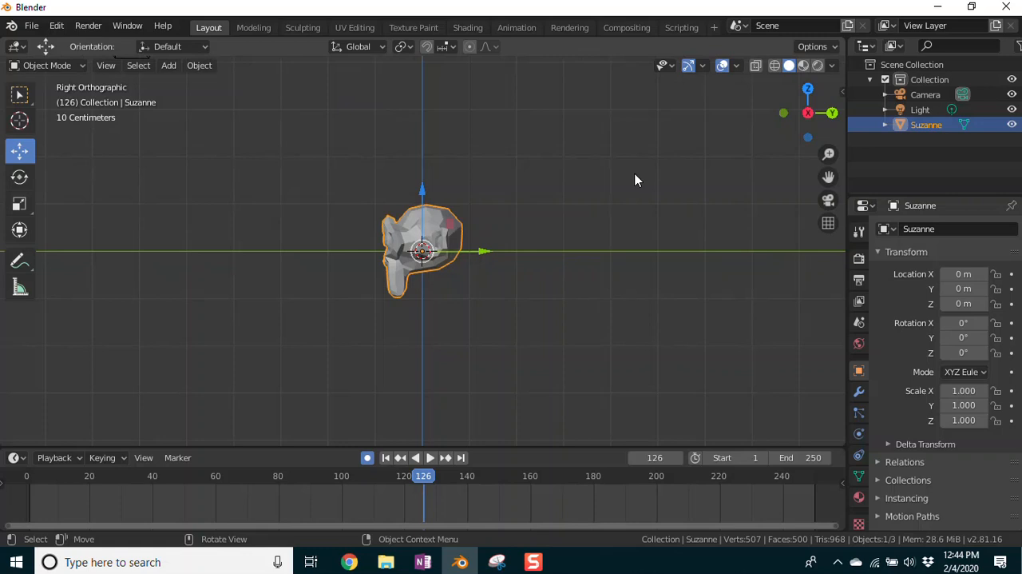
key(ctrl+KP_1)
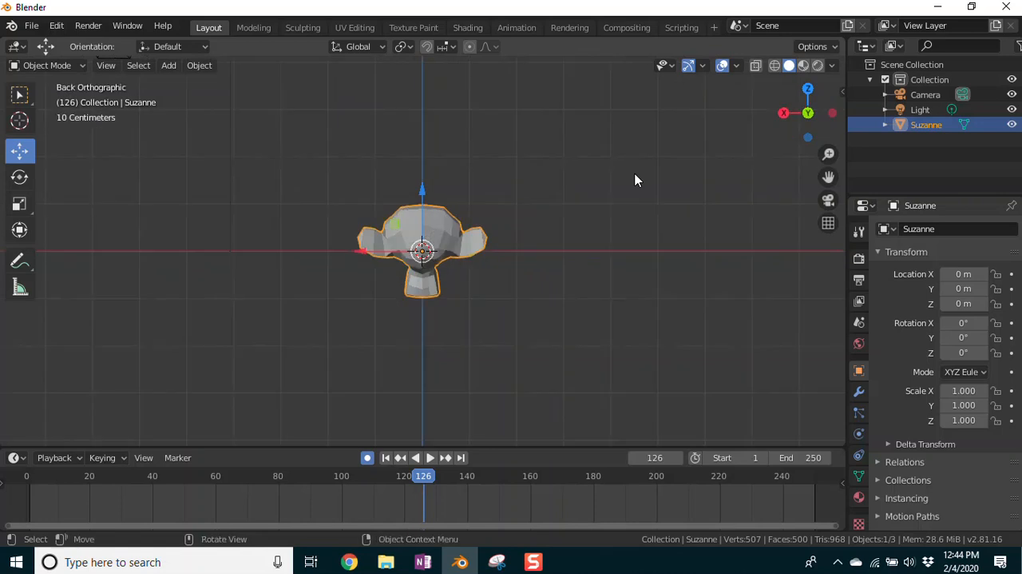
key(ctrl+KP_3)
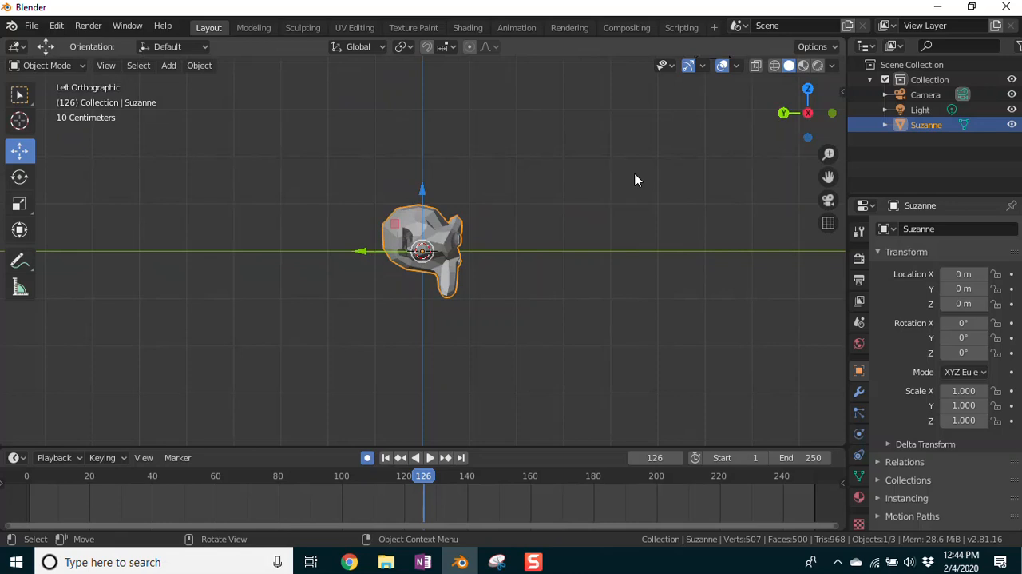
key(KP_3)
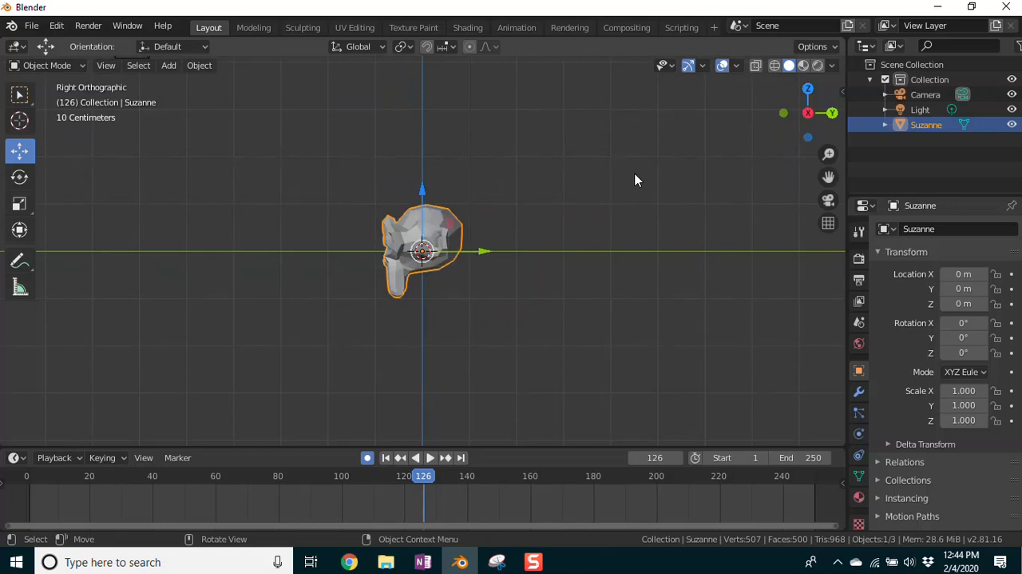
key(ctrl+KP_3)
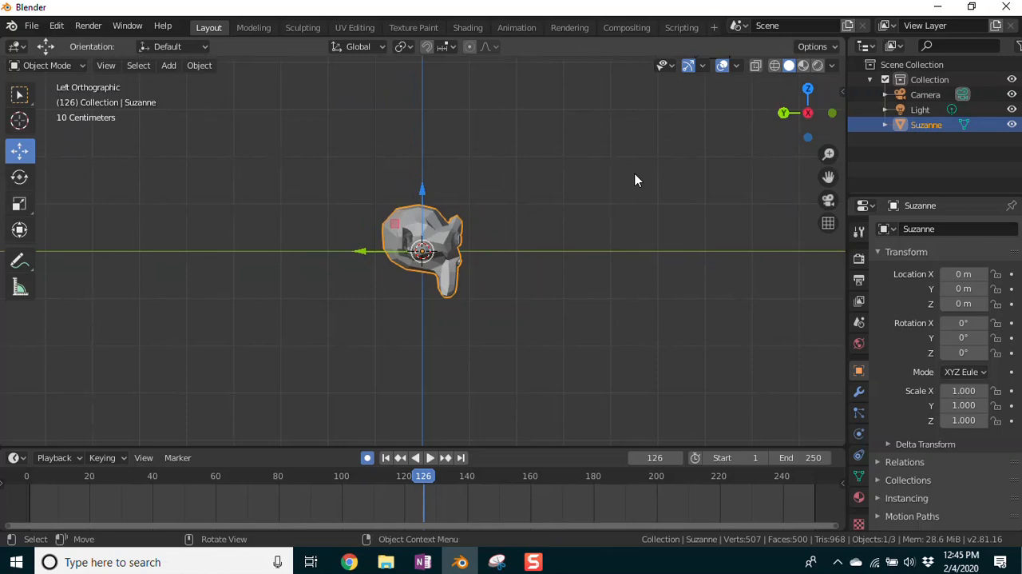
key(KP_7)
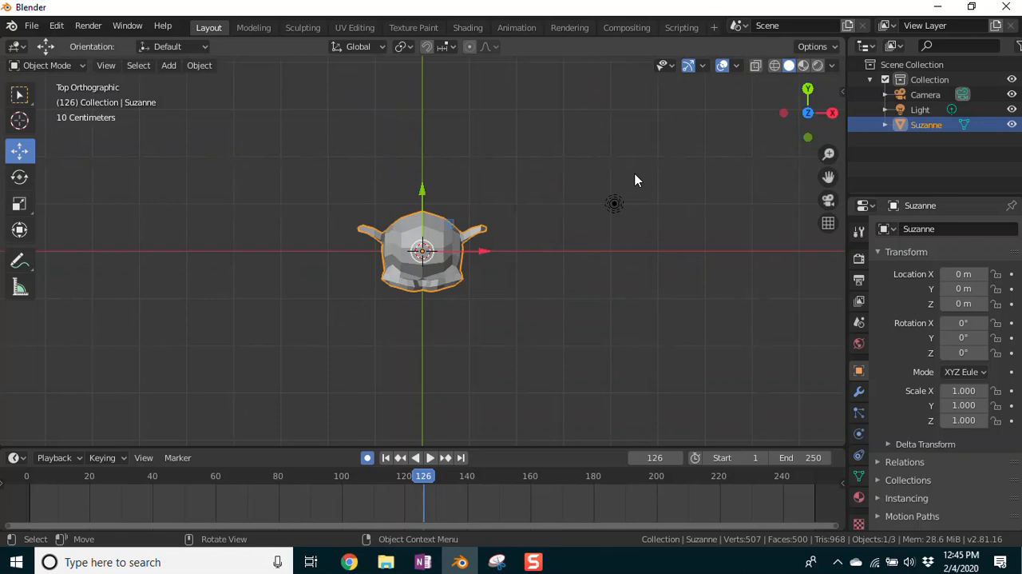
key(ctrl+KP_7)
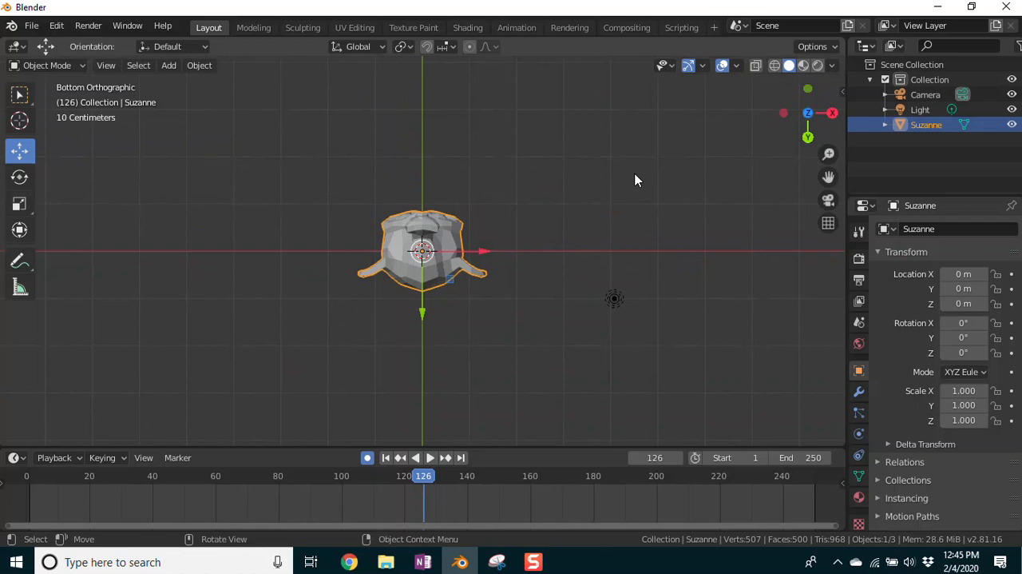
Step: Cycle through the monkey's front, back, right, left, top and bottom orthographic views
key(KP_1)
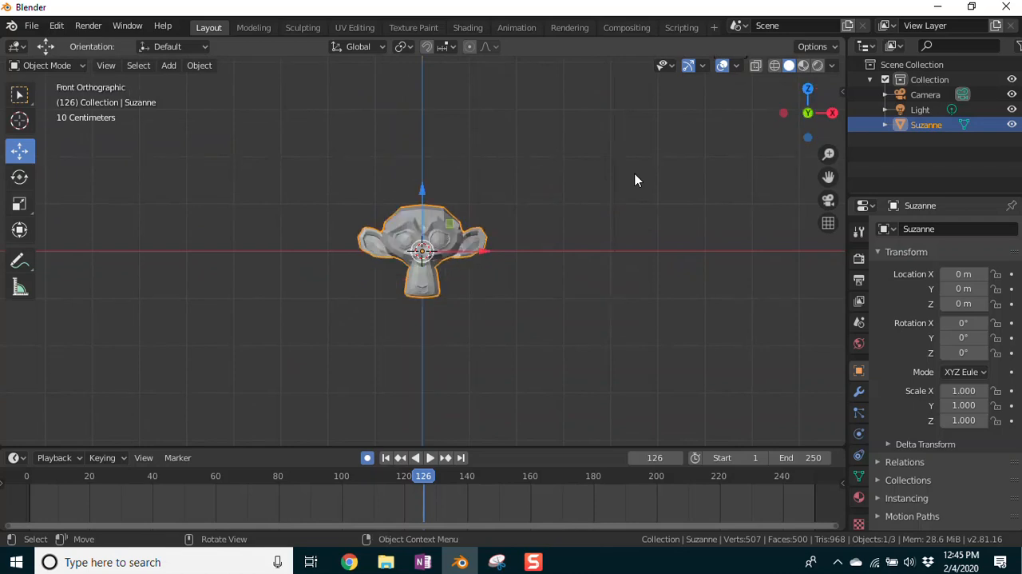
key(ctrl+KP_1)
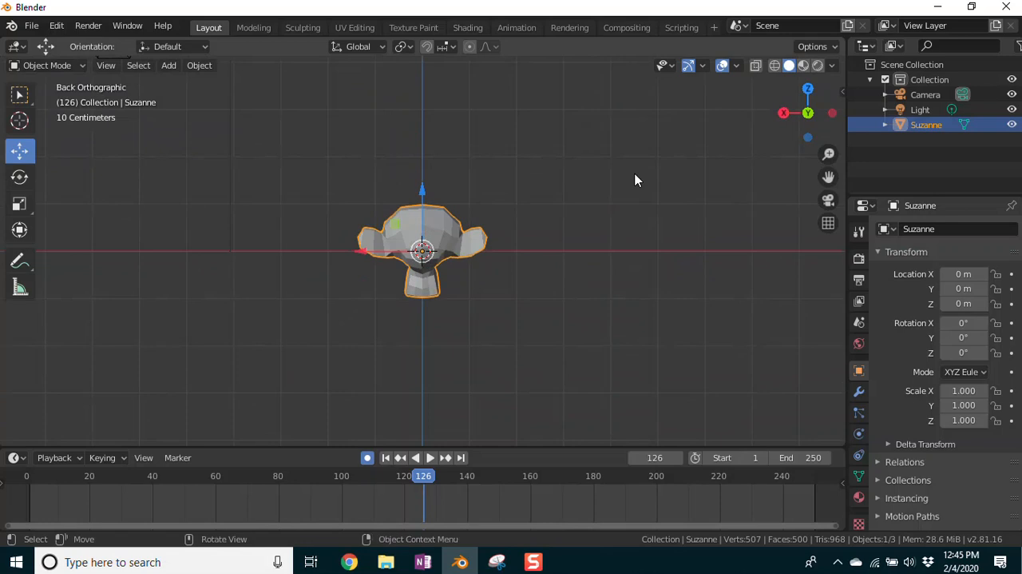
key(KP_3)
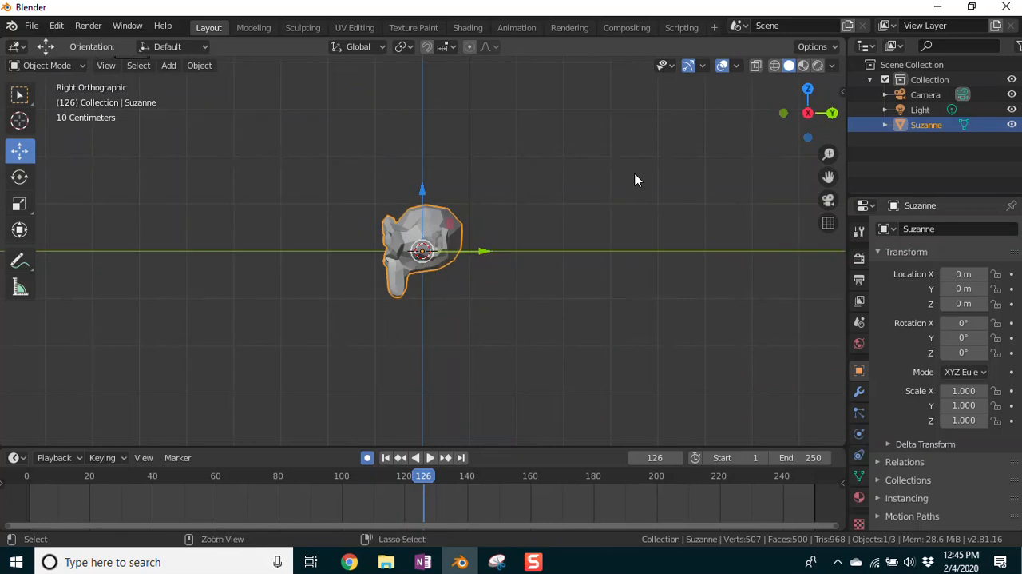
key(ctrl+KP_3)
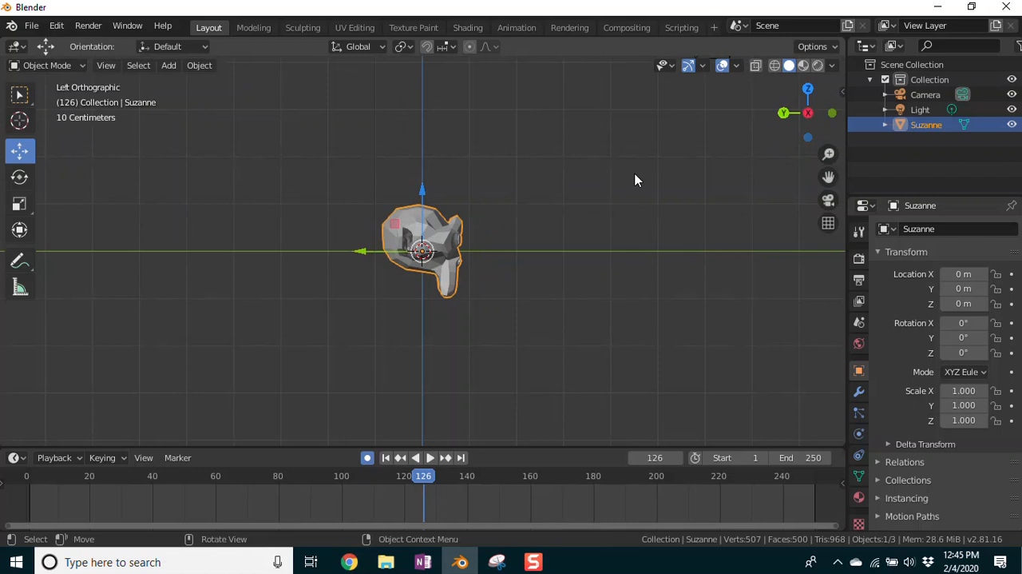
key(KP_7)
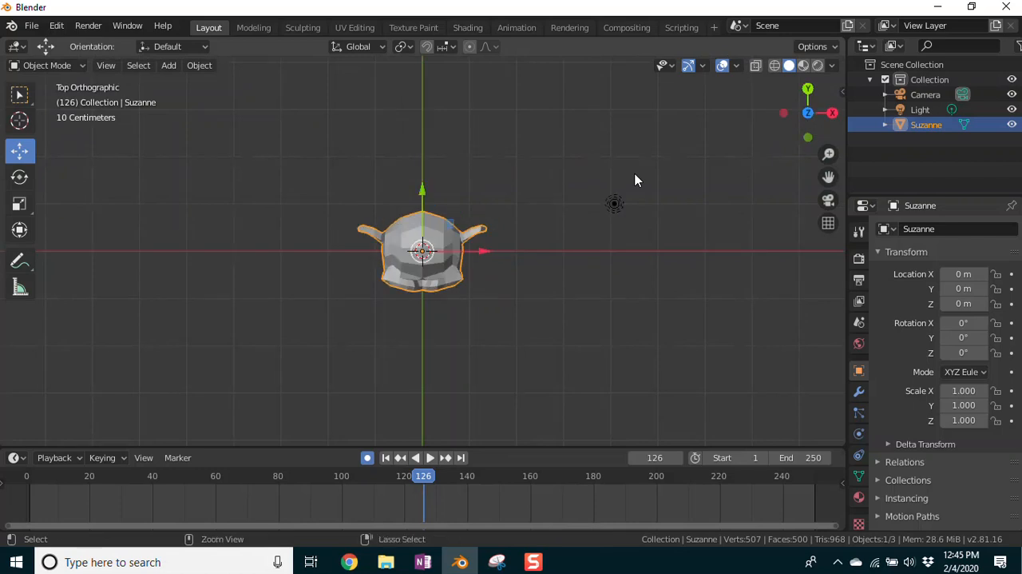
key(ctrl+KP_7)
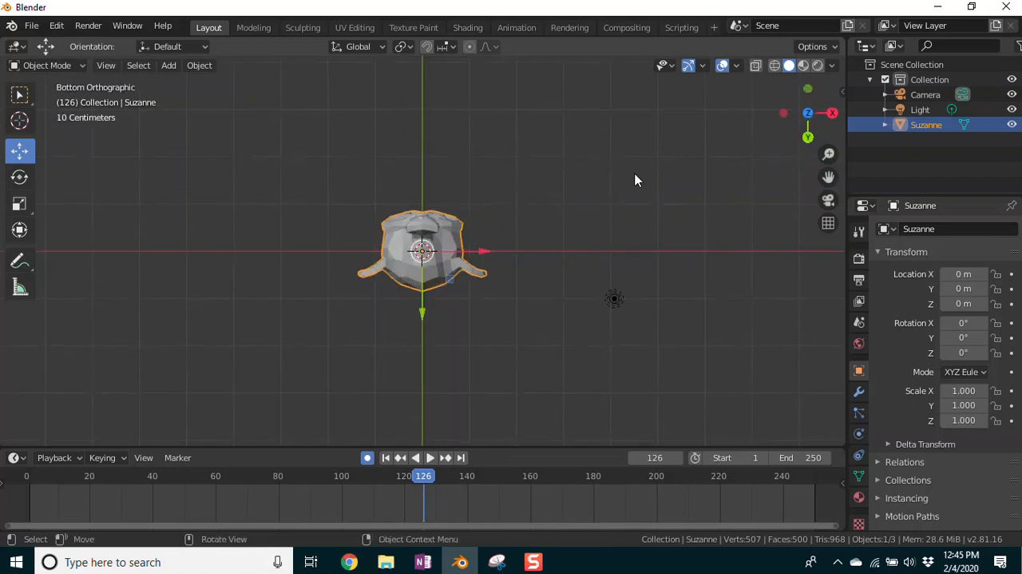
Step: Starting from the front orthographic view, orbit horizontally around the monkey in both directions to inspect it from all sides
key(KP_1)
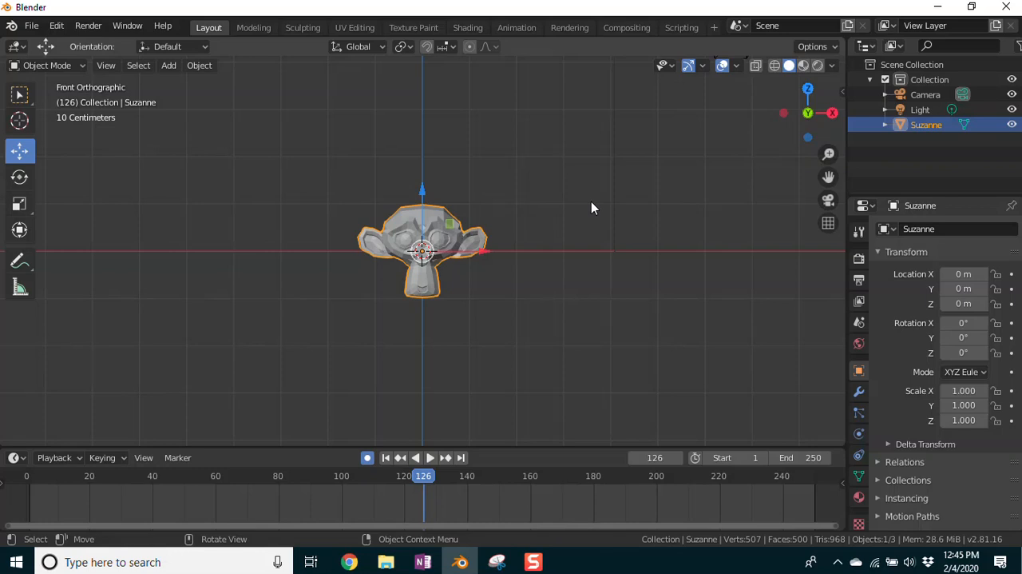
key(KP_4)
key(KP_4)
key(KP_4)
key(KP_4)
key(KP_4)
key(KP_4)
key(KP_4)
key(KP_4)
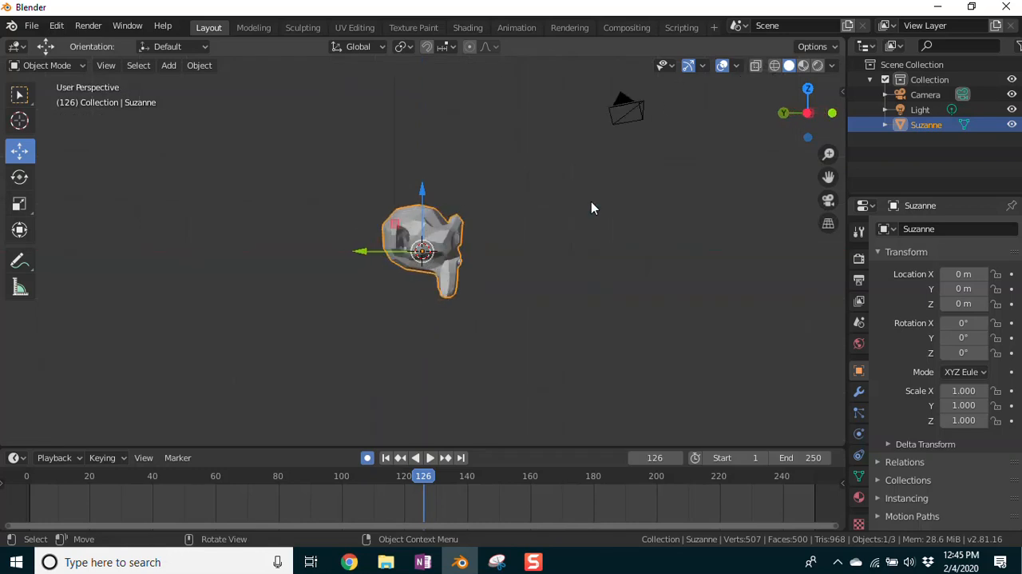
key(KP_4)
key(KP_4)
key(KP_4)
key(KP_4)
key(KP_4)
key(KP_4)
key(KP_6)
key(KP_6)
key(KP_6)
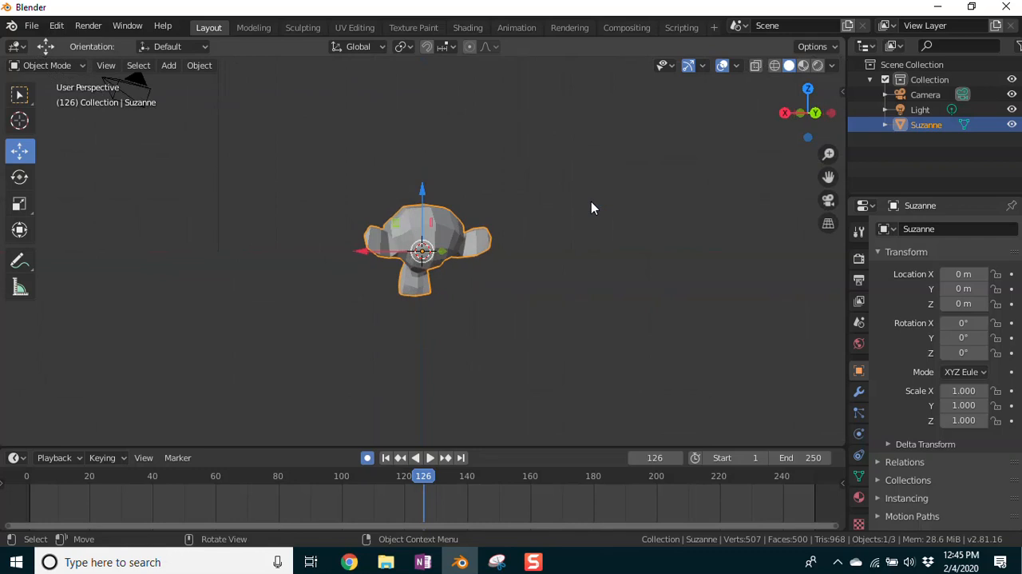
key(KP_4)
key(KP_4)
key(KP_4)
key(KP_4)
key(KP_4)
key(KP_4)
key(KP_4)
key(KP_4)
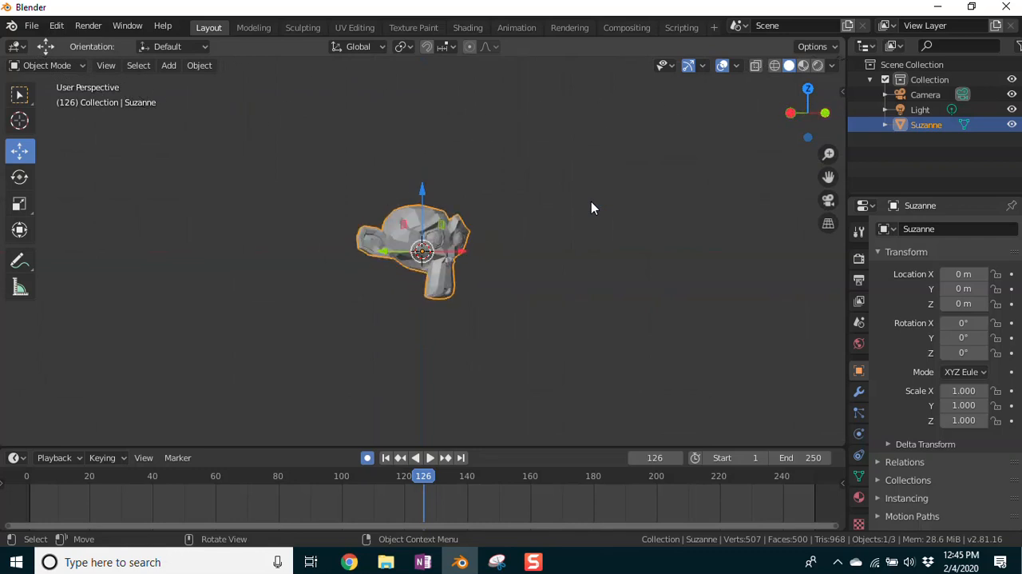
key(KP_6)
key(KP_6)
Step: Orbit vertically around the monkey from the angled view to inspect it from above and below
key(KP_8)
key(KP_8)
key(KP_8)
key(KP_8)
key(KP_8)
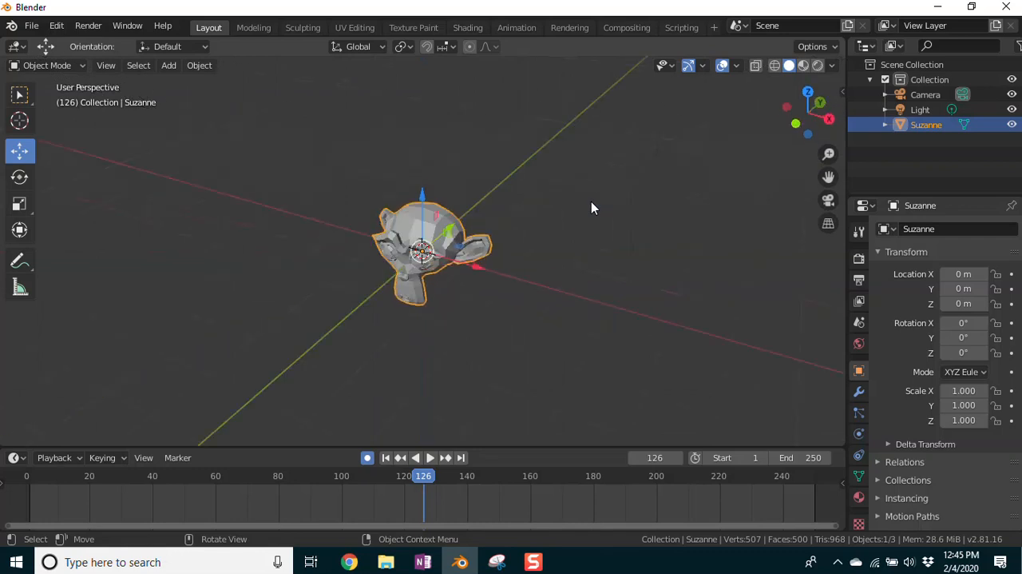
key(KP_8)
key(KP_8)
key(KP_8)
key(KP_8)
key(KP_2)
key(KP_2)
key(KP_2)
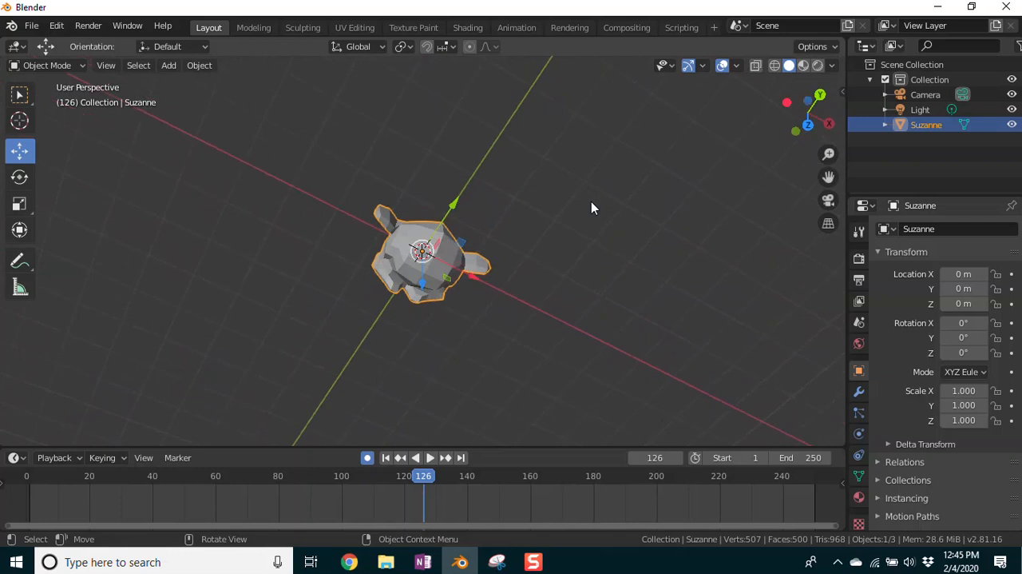
key(KP_2)
key(KP_2)
key(KP_2)
key(KP_2)
key(KP_2)
key(KP_2)
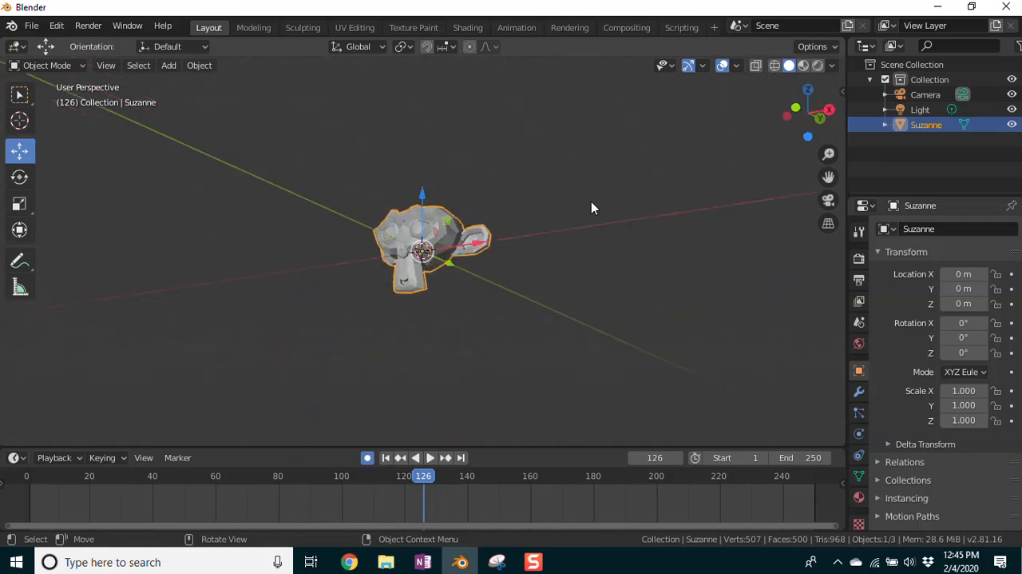
Step: Return to the front view and orbit vertically over and under the monkey, ending on a slightly raised frontal perspective
key(KP_1)
key(KP_8)
key(KP_8)
key(KP_8)
key(KP_8)
key(KP_8)
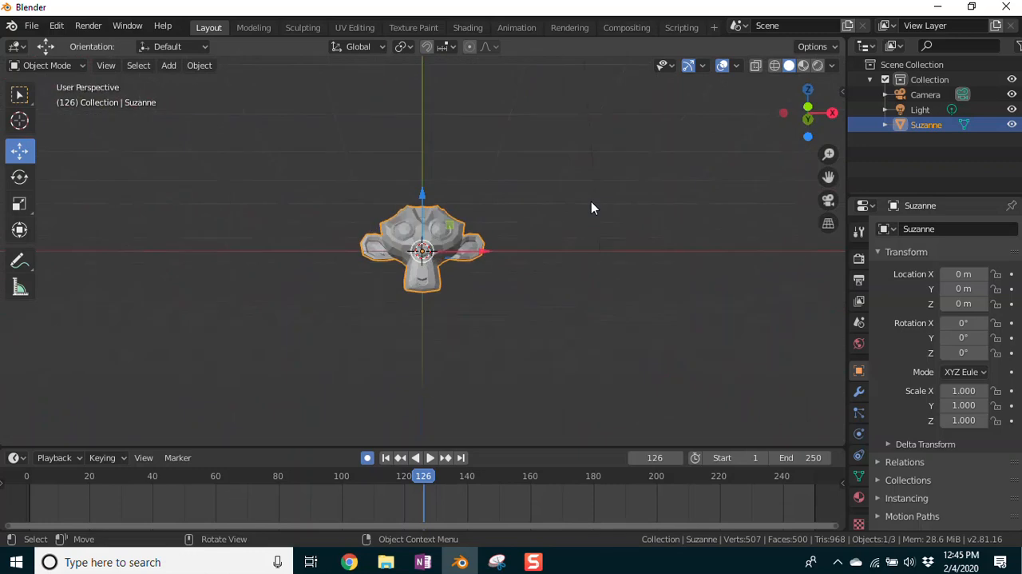
key(KP_2)
key(KP_2)
key(KP_2)
key(KP_2)
key(KP_2)
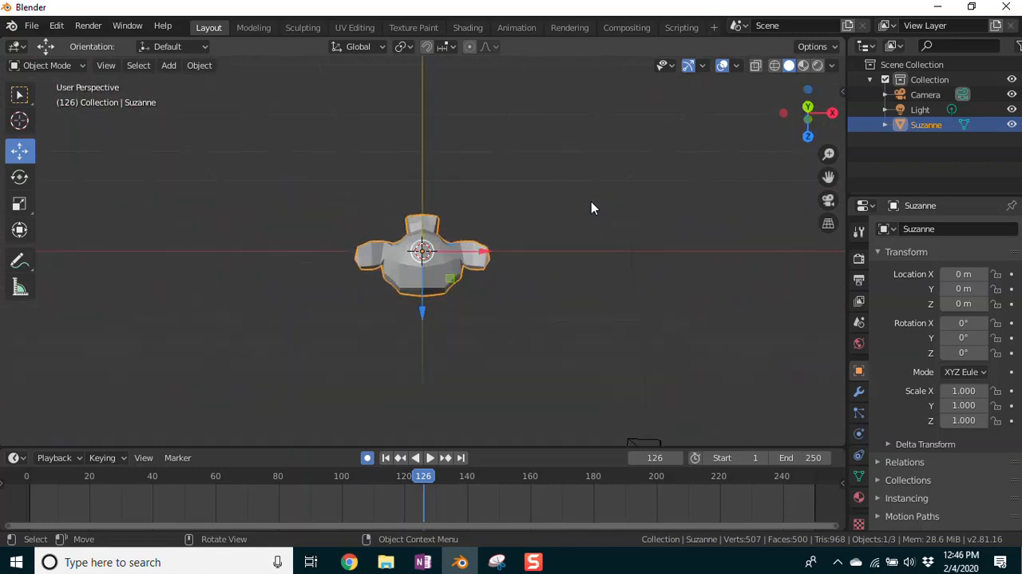
key(KP_2)
key(KP_2)
key(KP_2)
key(KP_2)
key(KP_2)
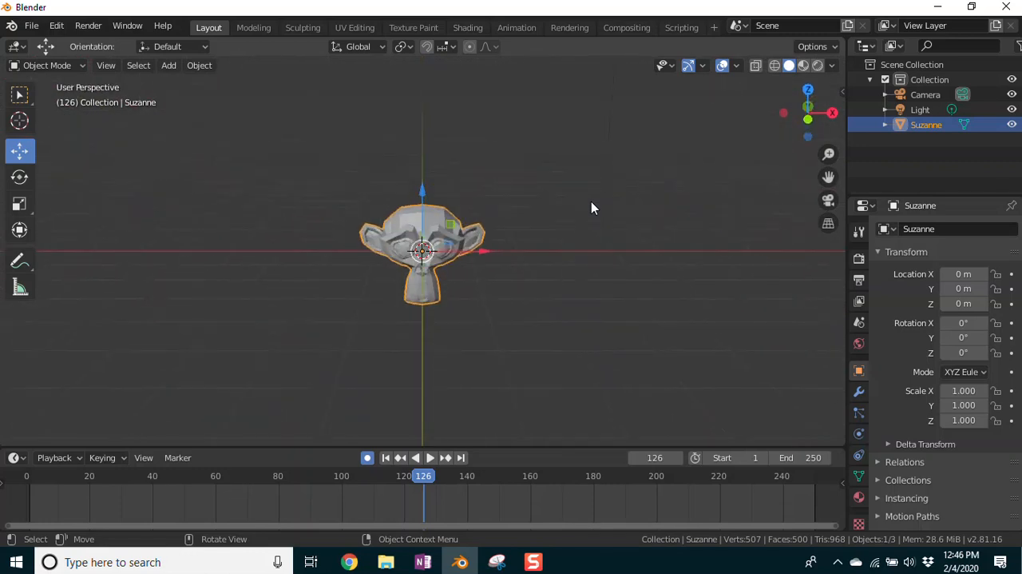
key(KP_2)
key(KP_2)
key(KP_2)
key(KP_2)
key(KP_2)
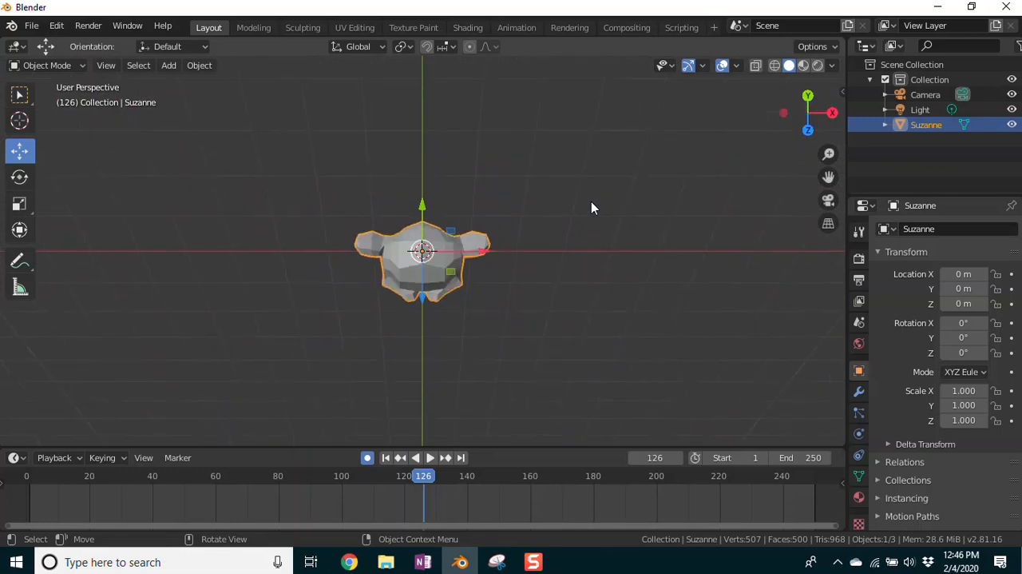
key(KP_2)
key(KP_2)
key(KP_2)
key(KP_2)
key(KP_2)
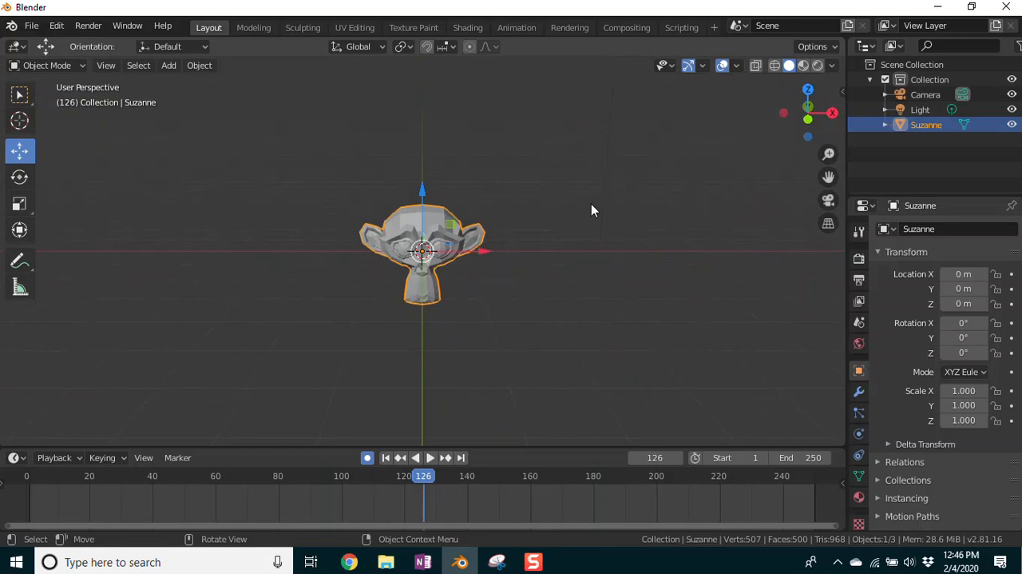
Step: Select the scene's existing light above the monkey
scroll(591, 210, down, 6)
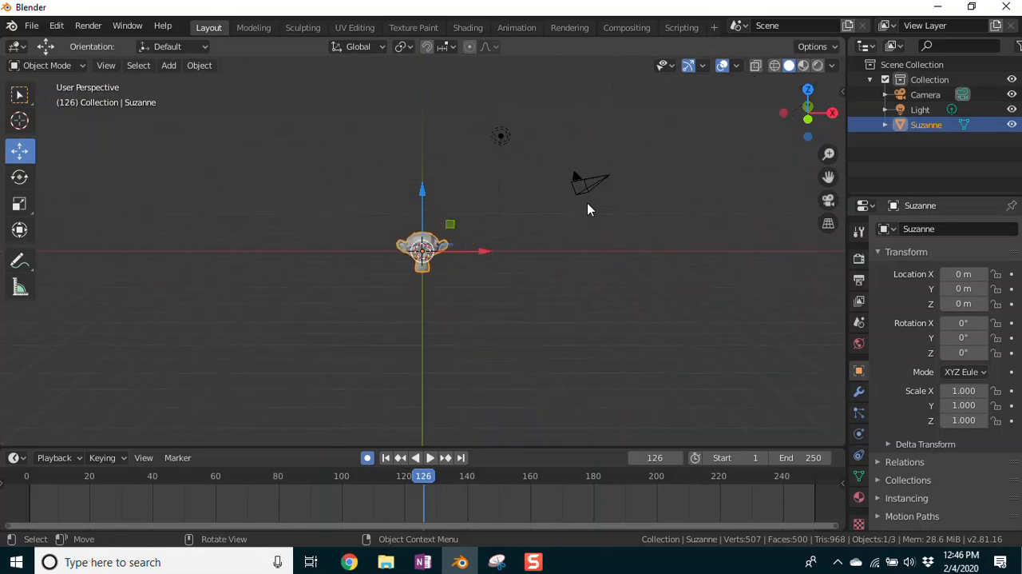
scroll(649, 258, up, 5)
scroll(641, 256, down, 5)
middle_drag(560, 268, 573, 297)
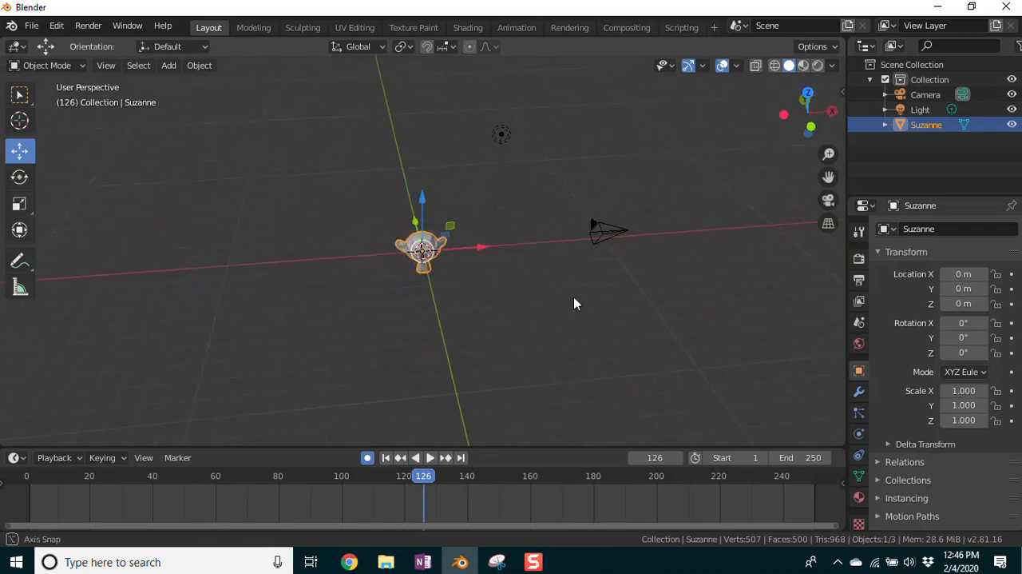
click(502, 136)
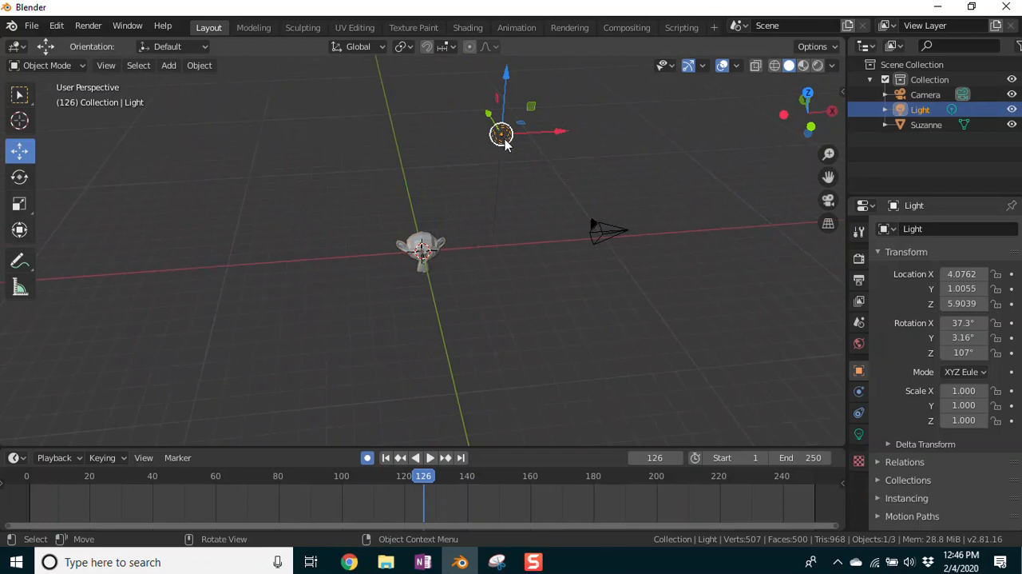
Step: Add a Point light at the 3D cursor
click(167, 67)
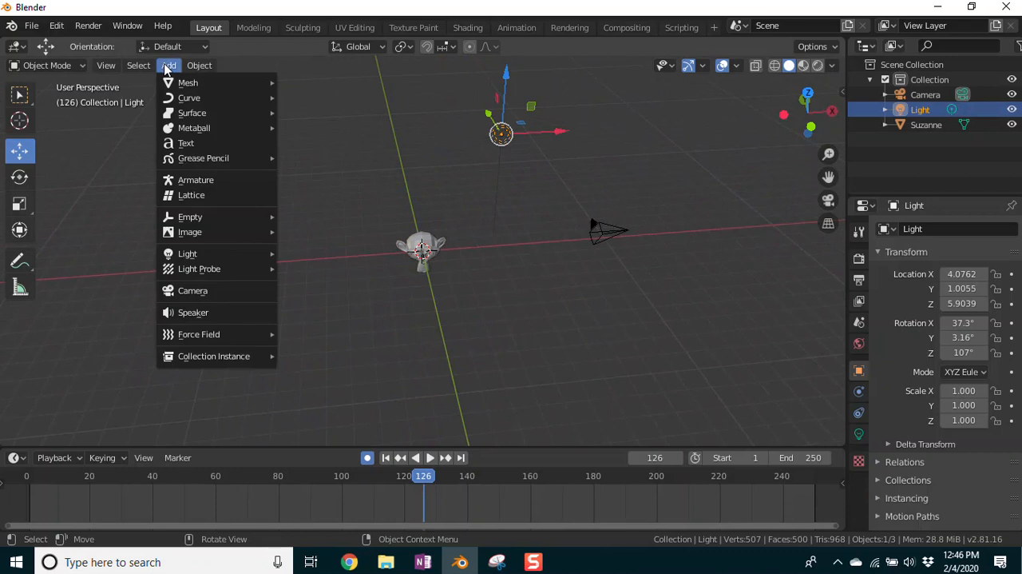
mouse_move(192, 257)
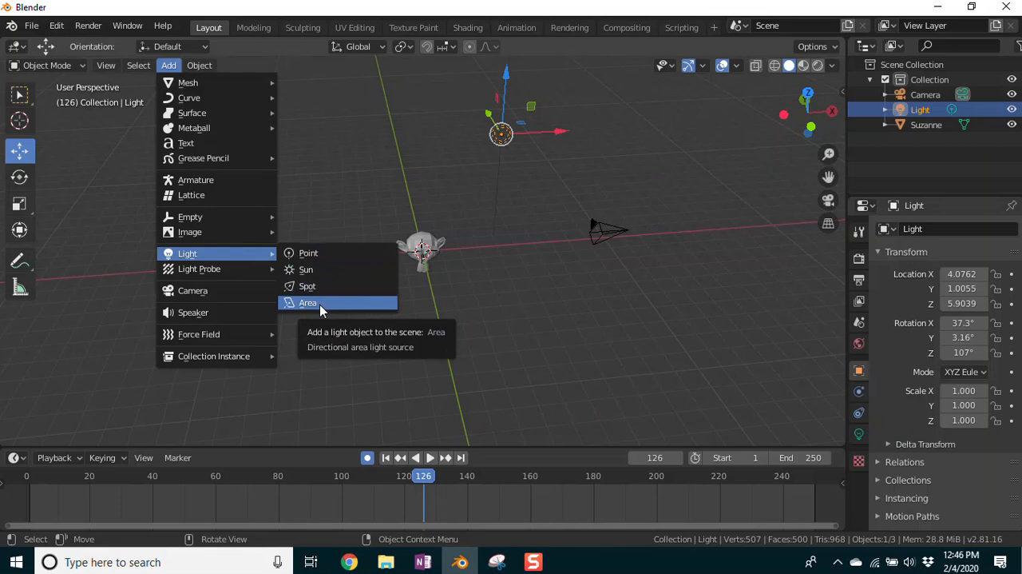
click(303, 254)
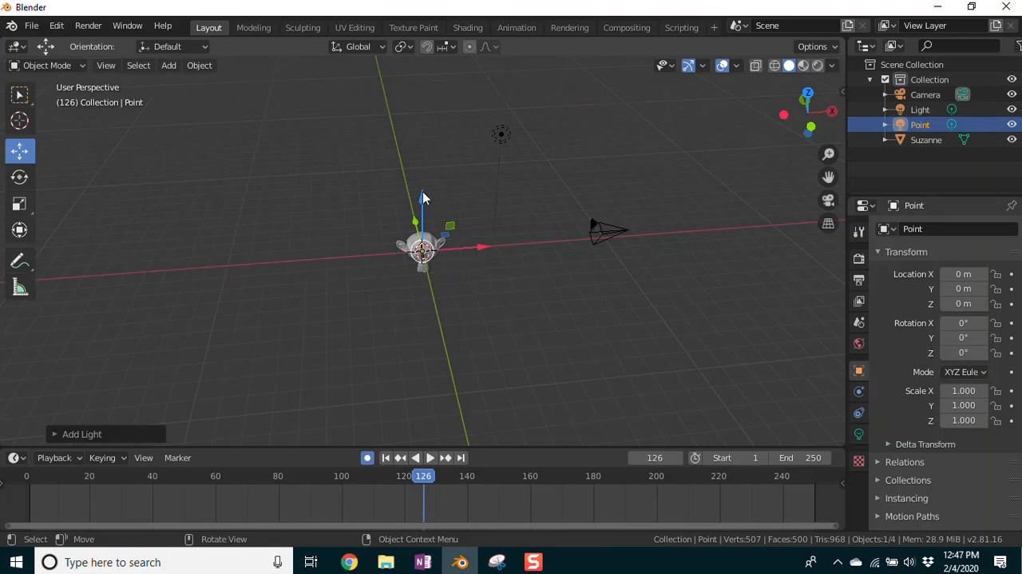
Step: Move the new Point light up and away from the monkey, to about X -6.76 m and Z 4.64 m
drag(425, 199, 425, 113)
drag(485, 169, 339, 192)
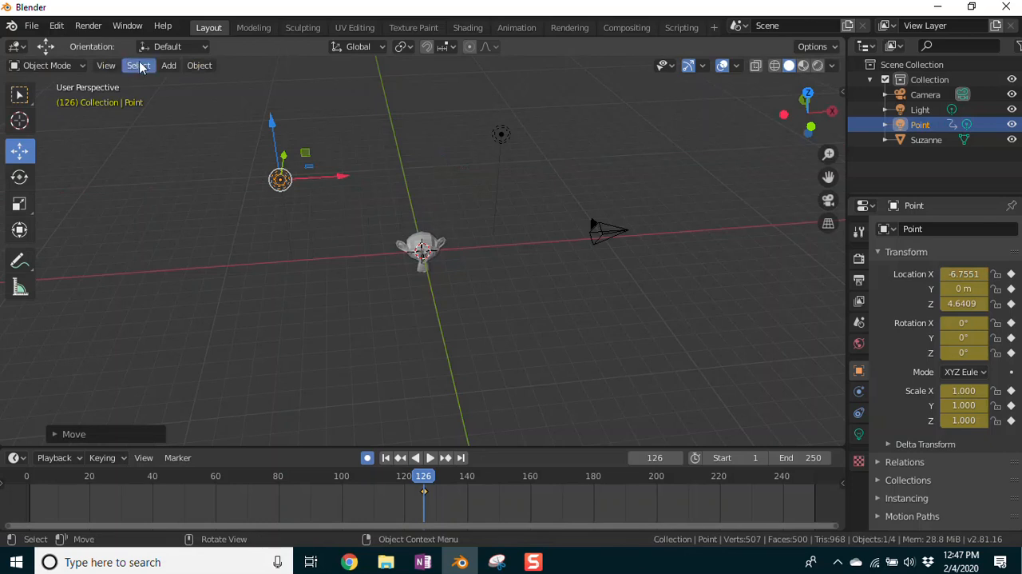
Step: Add a Sun light and move it below the grid, to about X 8.58 m and Z -5.80 m
click(166, 68)
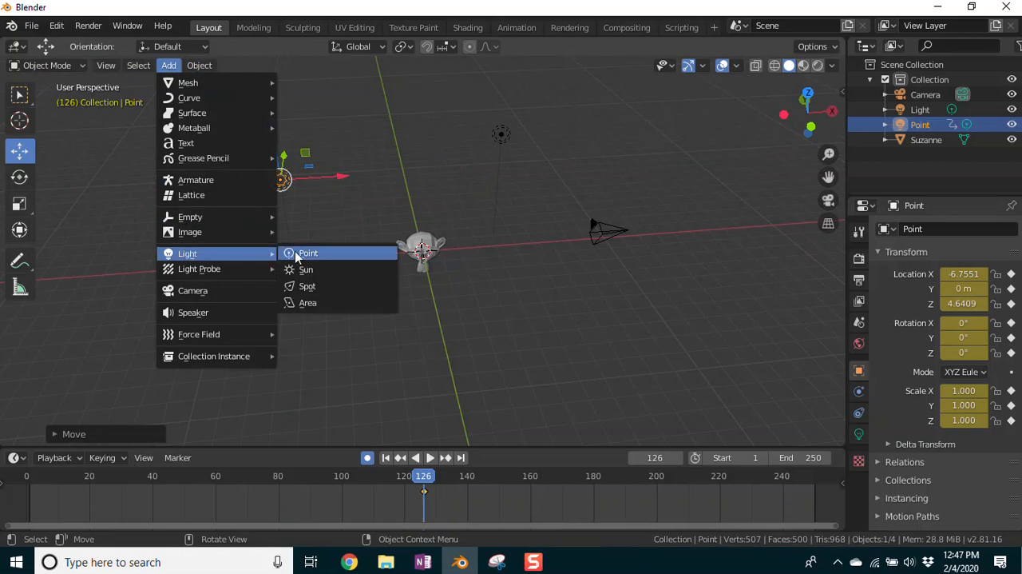
click(306, 272)
key(g)
key(z)
click(434, 342)
drag(479, 326, 607, 329)
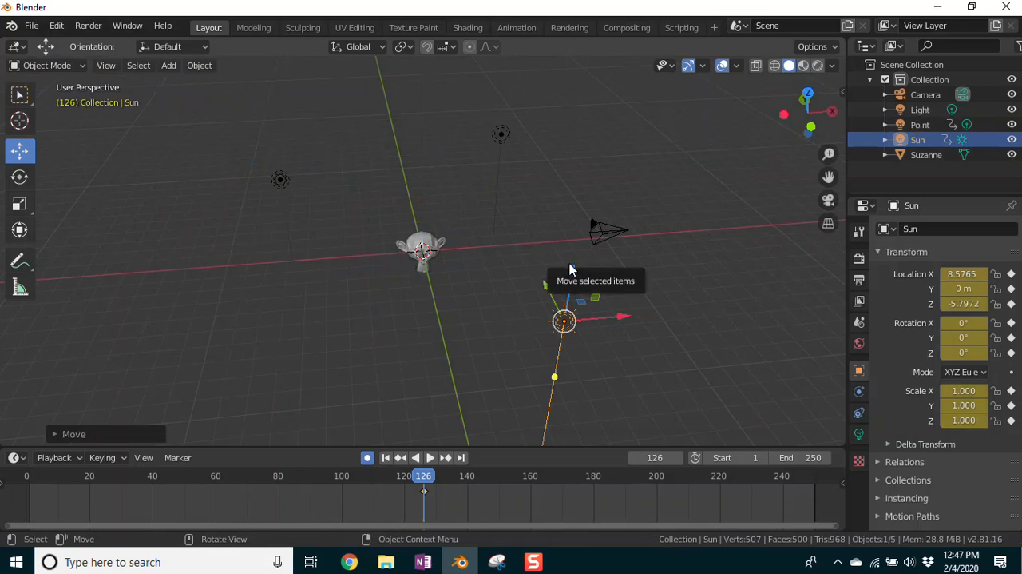
Step: Move the camera in front of the monkey, to about X 0.75 m, Y -8.88 m and Z 1.00 m
click(599, 230)
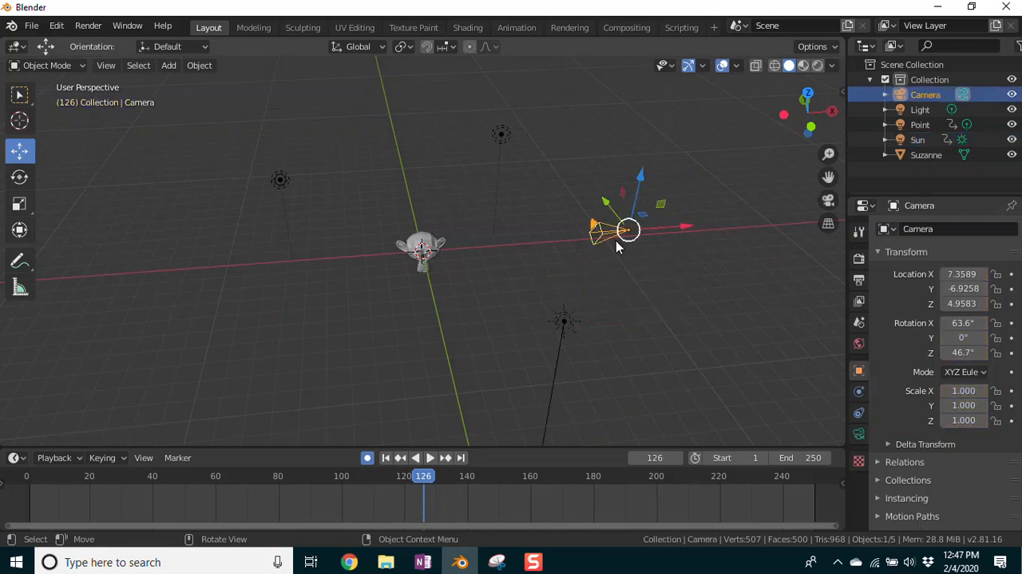
drag(688, 230, 632, 240)
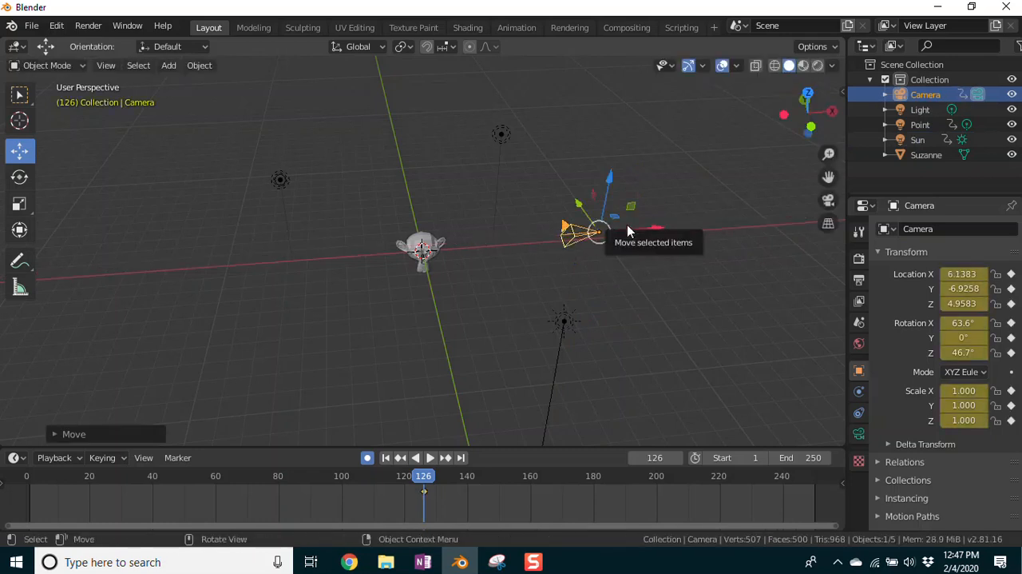
key(g)
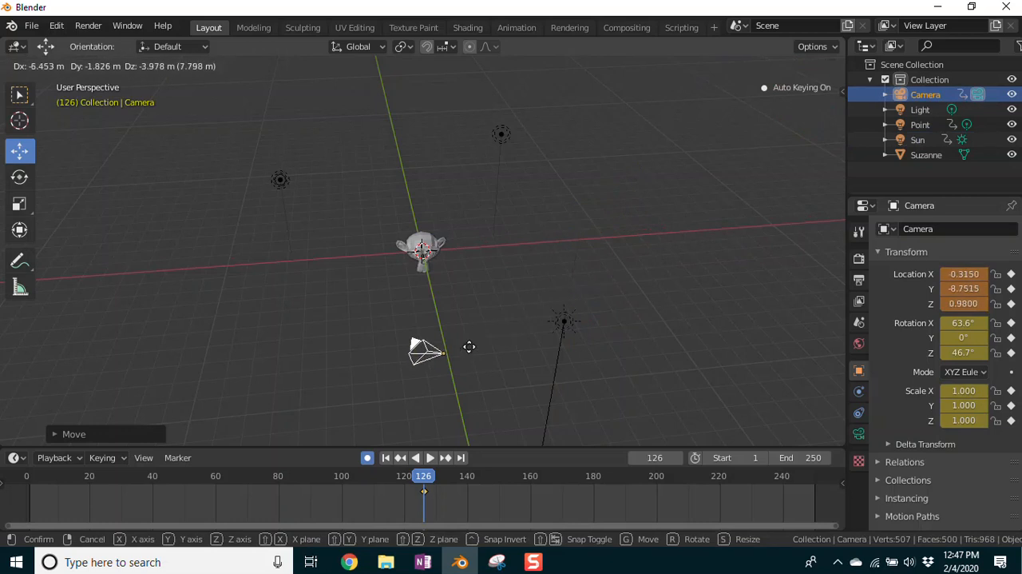
click(498, 345)
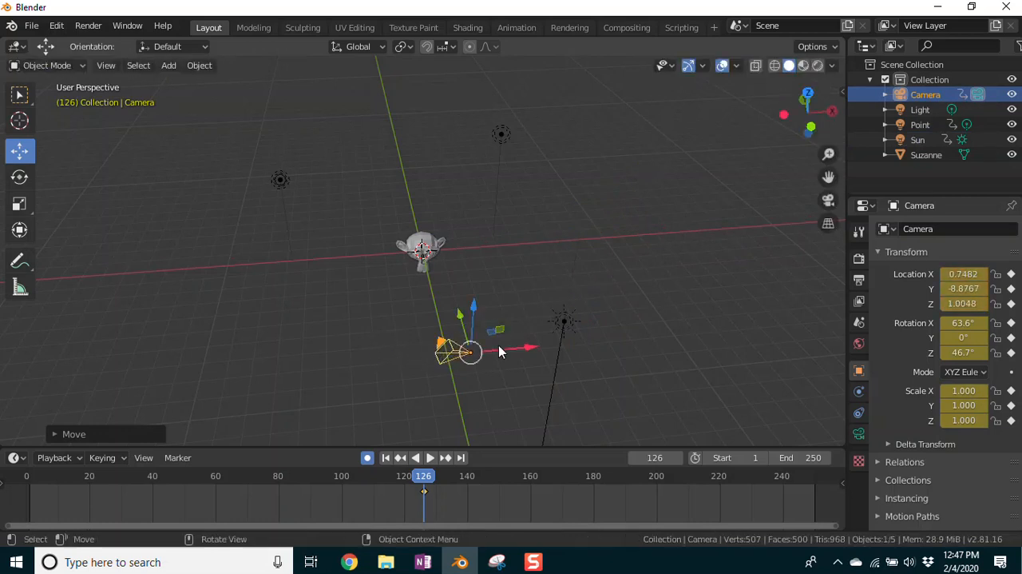
Step: Rotate the camera freely with trackball rotation to about X 79.2°, Y -27.4° and Z 31.1°
key(r)
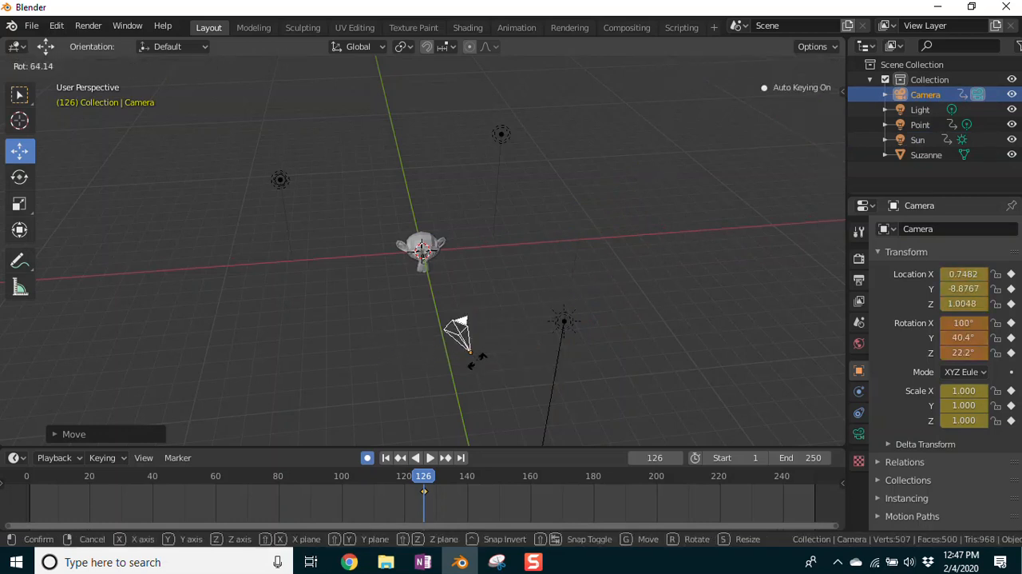
key(r)
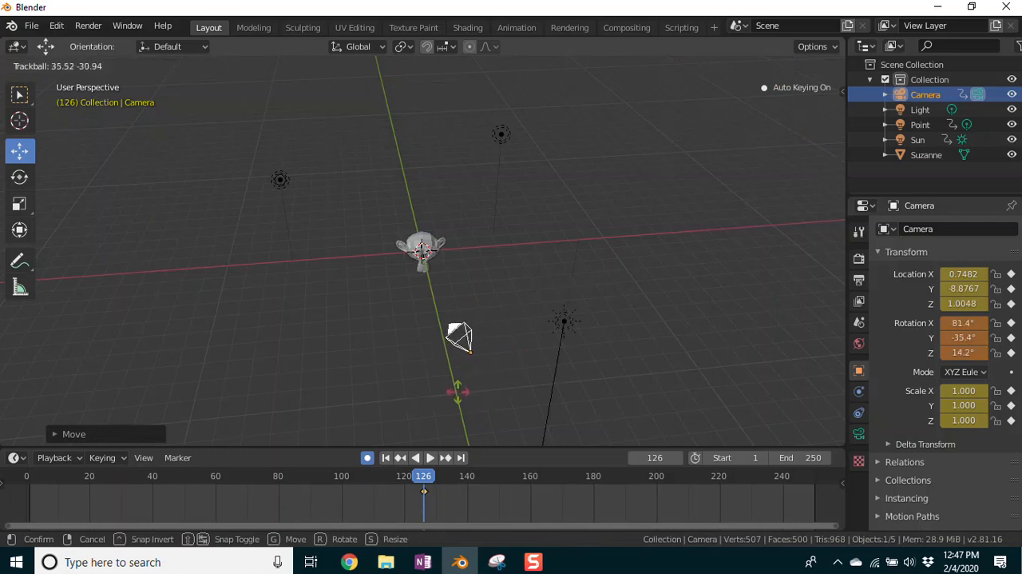
key(r)
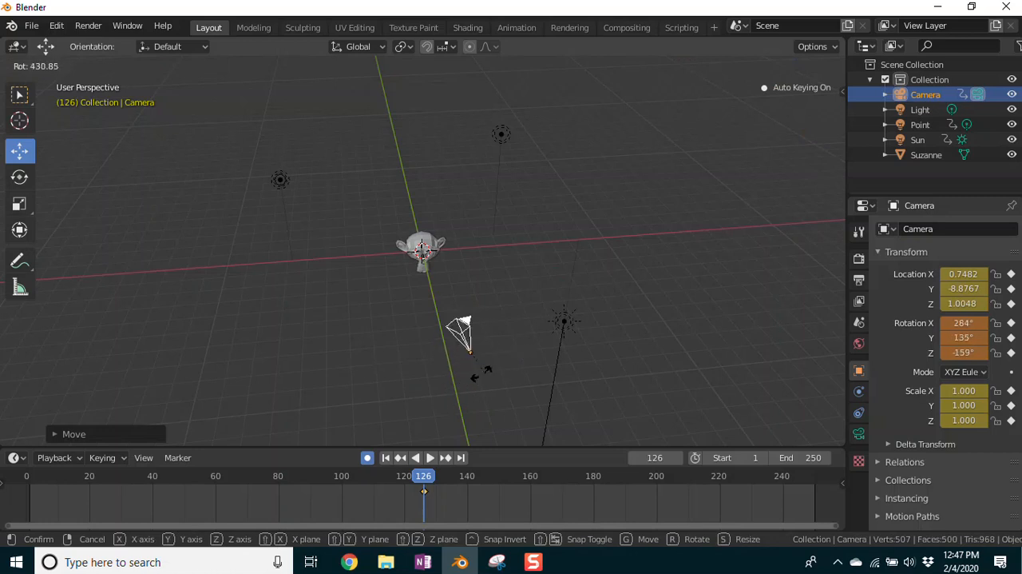
key(r)
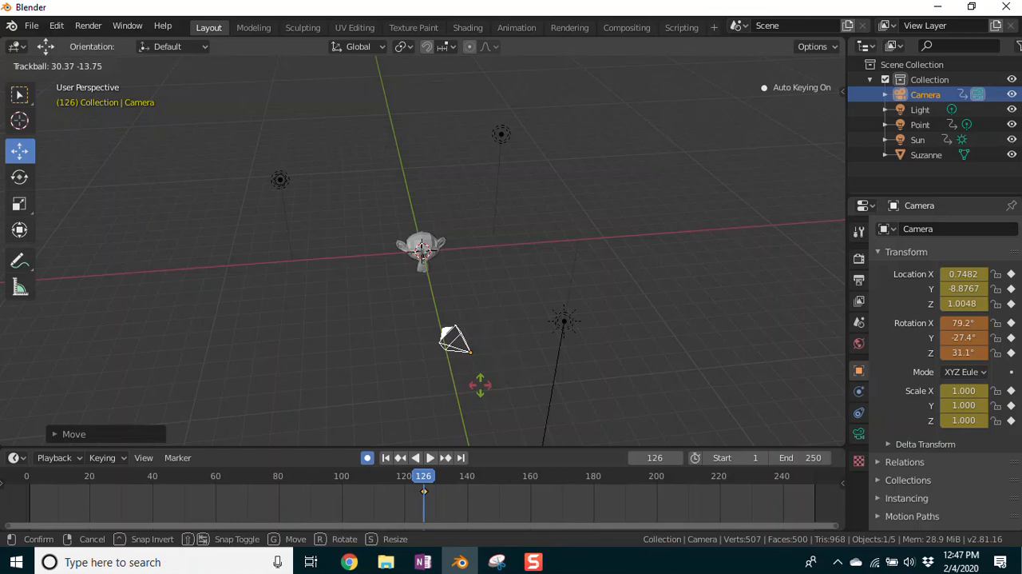
click(481, 385)
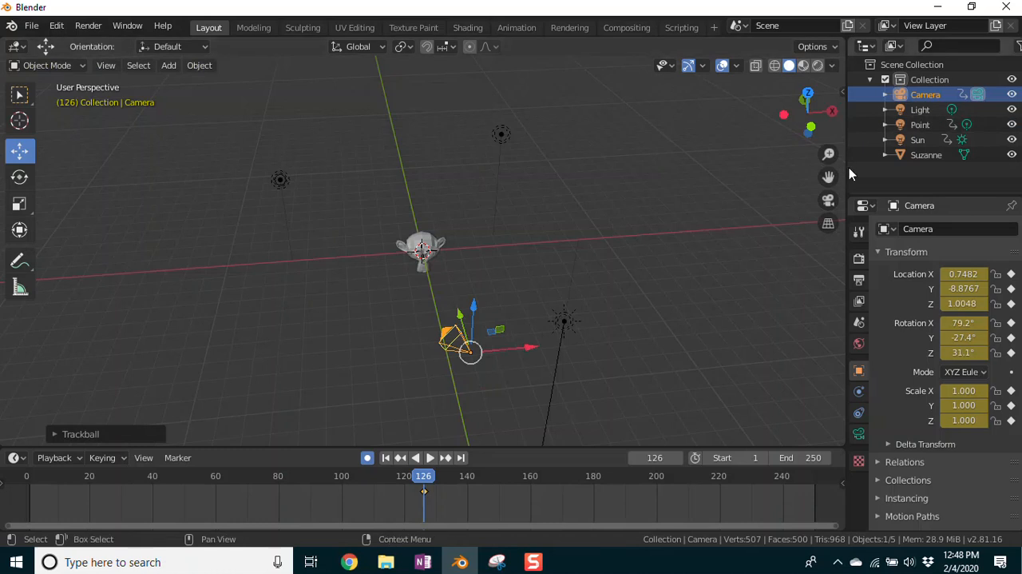
Step: Widen the outliner and properties area, and hide the camera, all three lights and the monkey in the viewport
drag(846, 167, 718, 177)
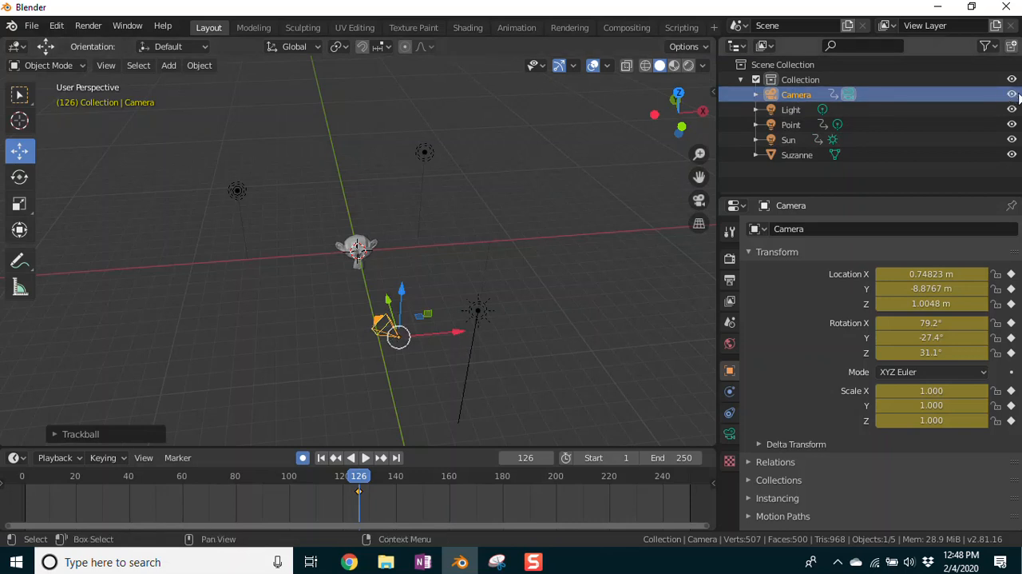
click(1012, 94)
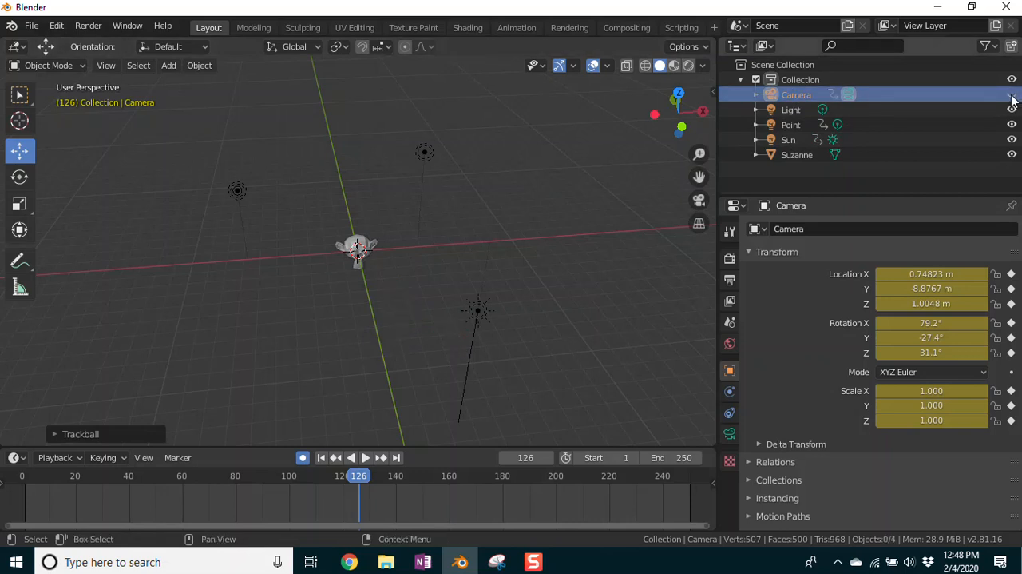
click(1012, 109)
click(1012, 125)
click(1012, 140)
click(1012, 155)
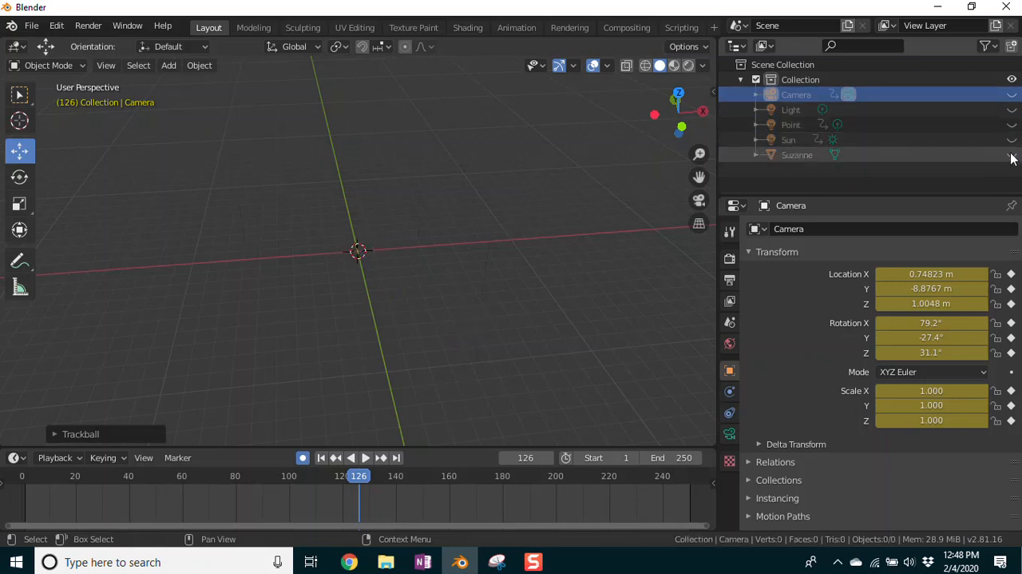
Step: Make the monkey, all three lights and the camera visible again in the viewport
click(1012, 155)
click(1012, 139)
click(1012, 125)
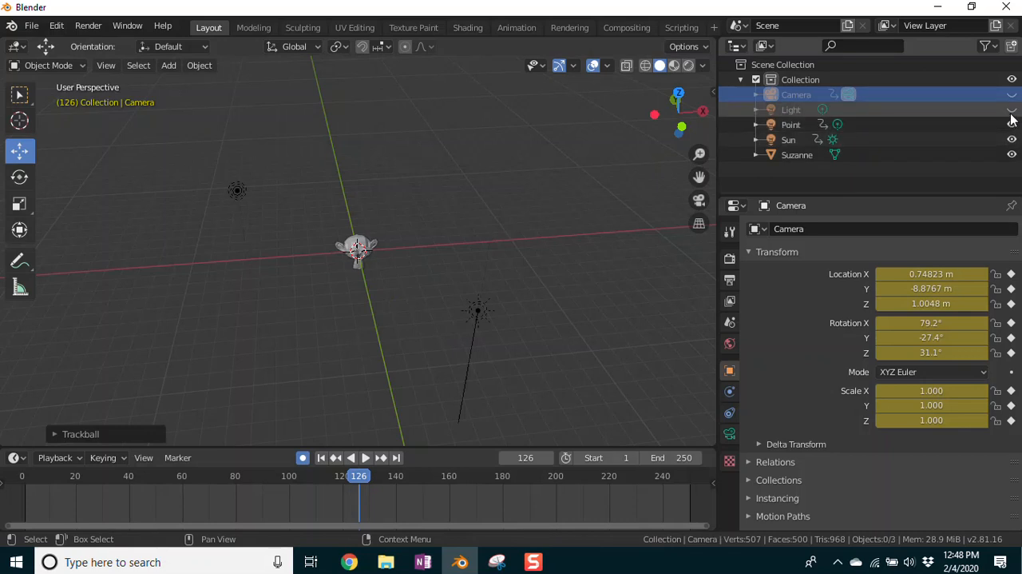
click(1012, 110)
click(1012, 94)
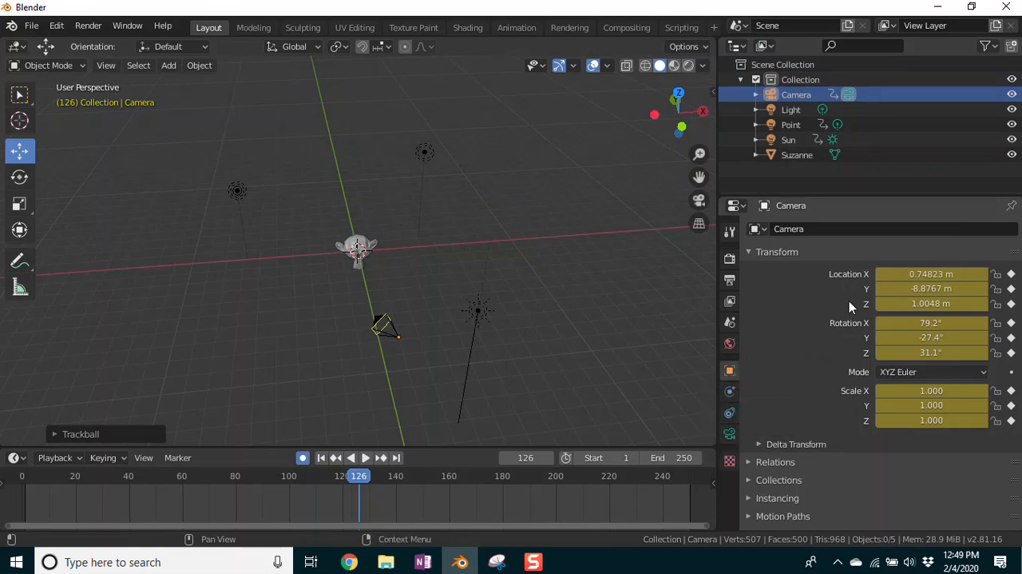
Step: Look through the camera's object properties and collapse the Transform section
scroll(823, 316, down, 2)
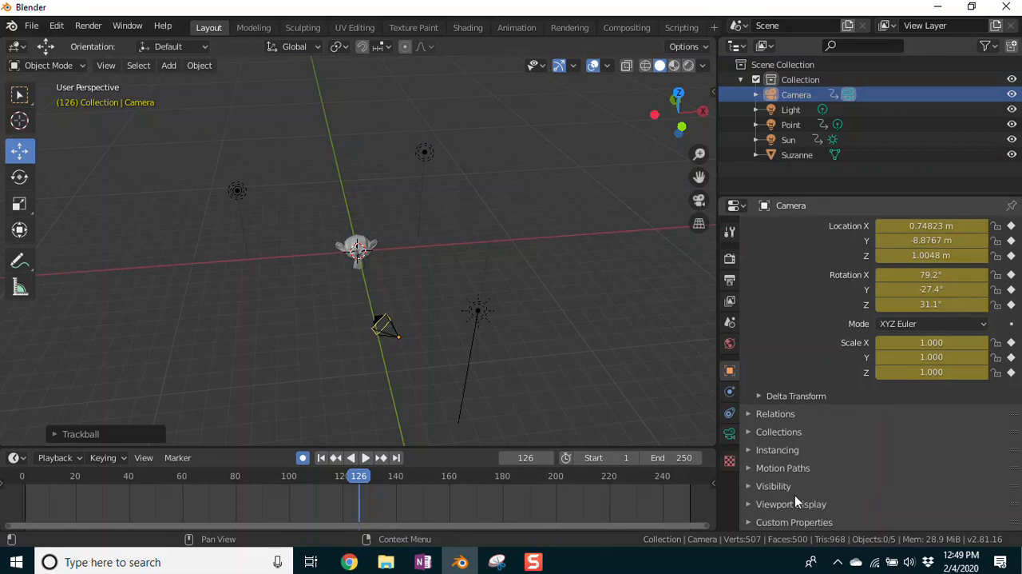
scroll(808, 279, up, 2)
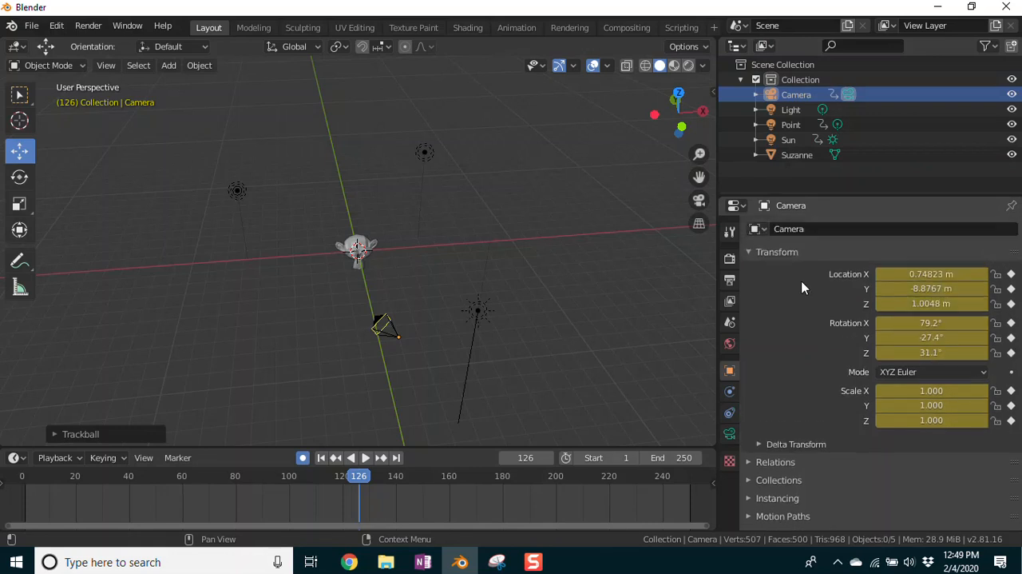
click(750, 252)
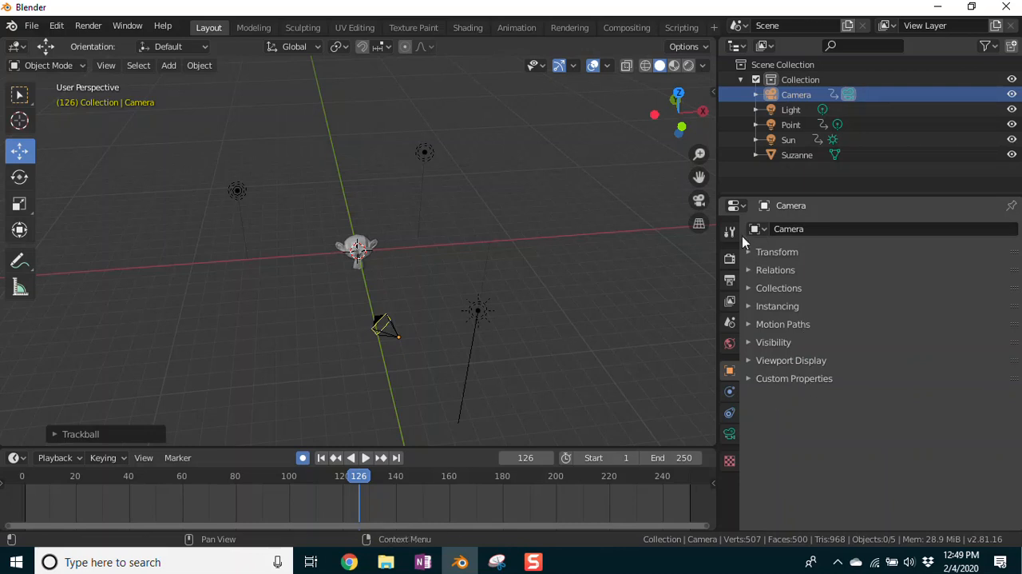
Step: View the camera's physics options, object constraints and lens settings
click(730, 392)
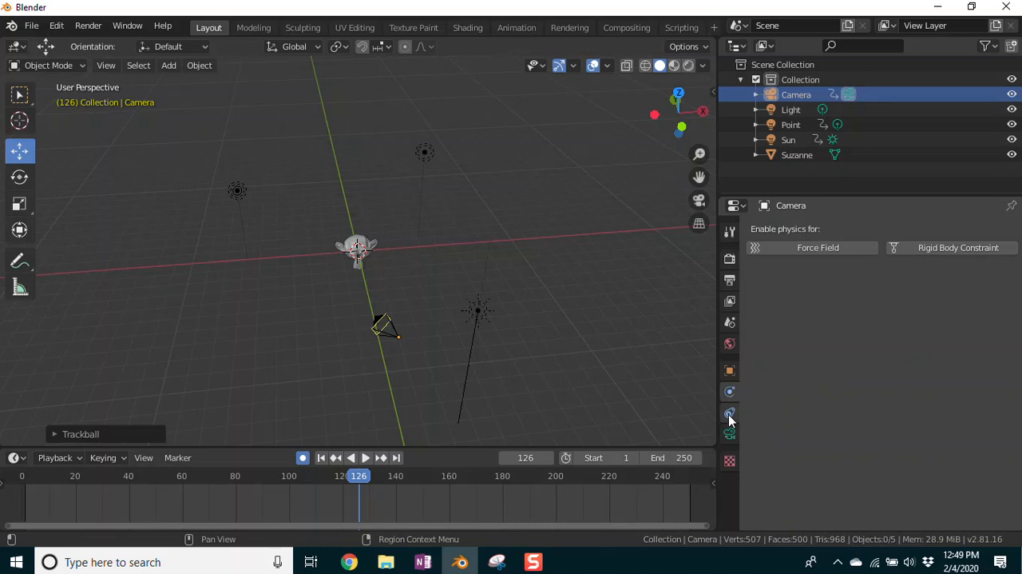
click(732, 413)
click(729, 434)
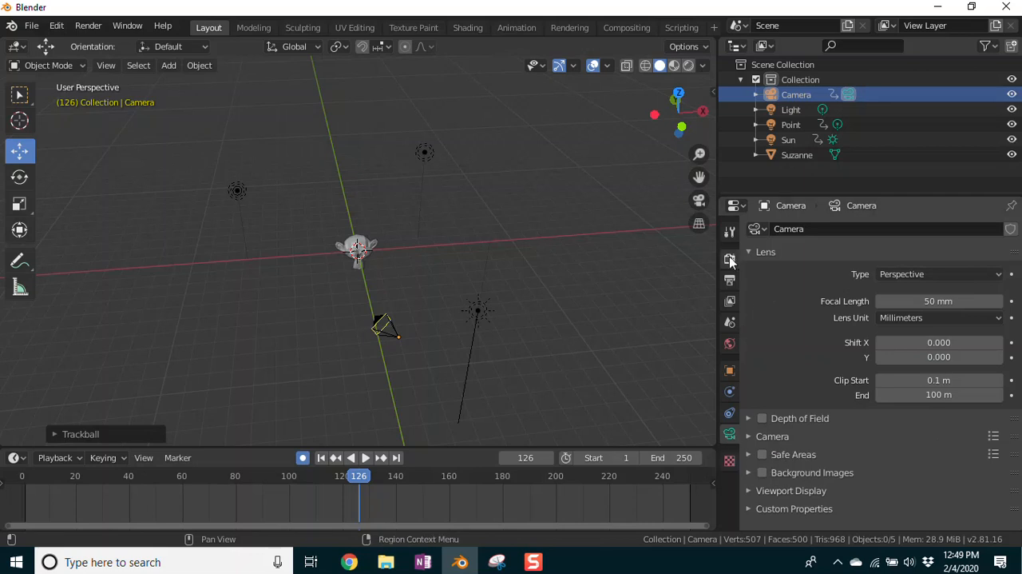
Step: Examine the tool, render, output, view layer, scene and world settings, ending on the camera's object and physics properties
click(729, 231)
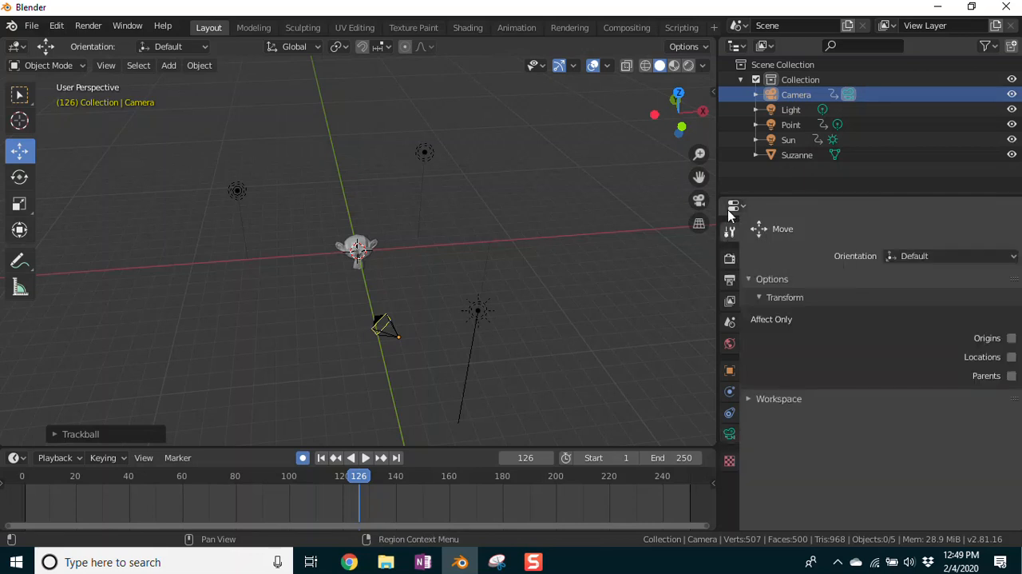
click(729, 258)
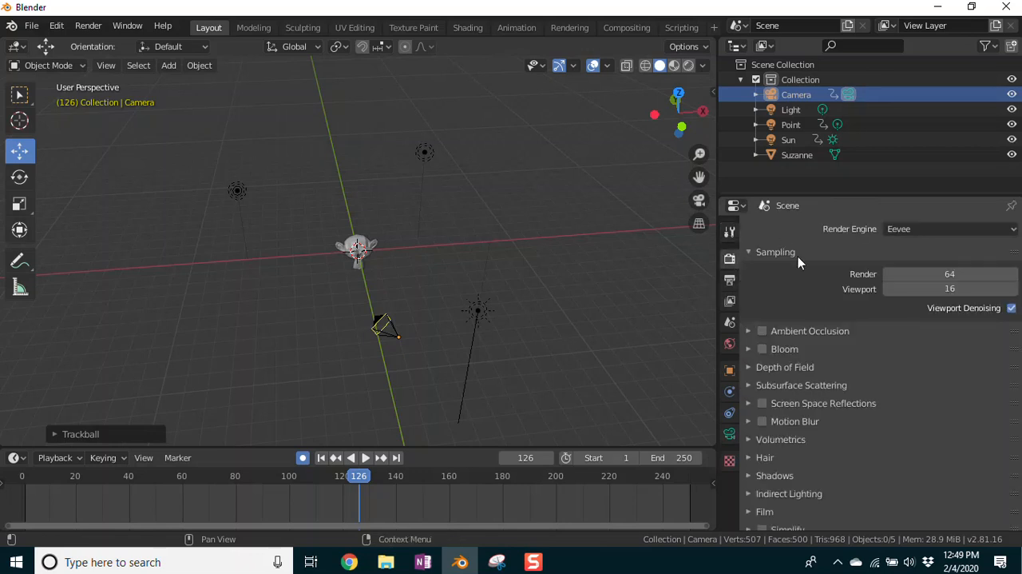
scroll(767, 376, down, 2)
scroll(833, 373, up, 2)
click(729, 279)
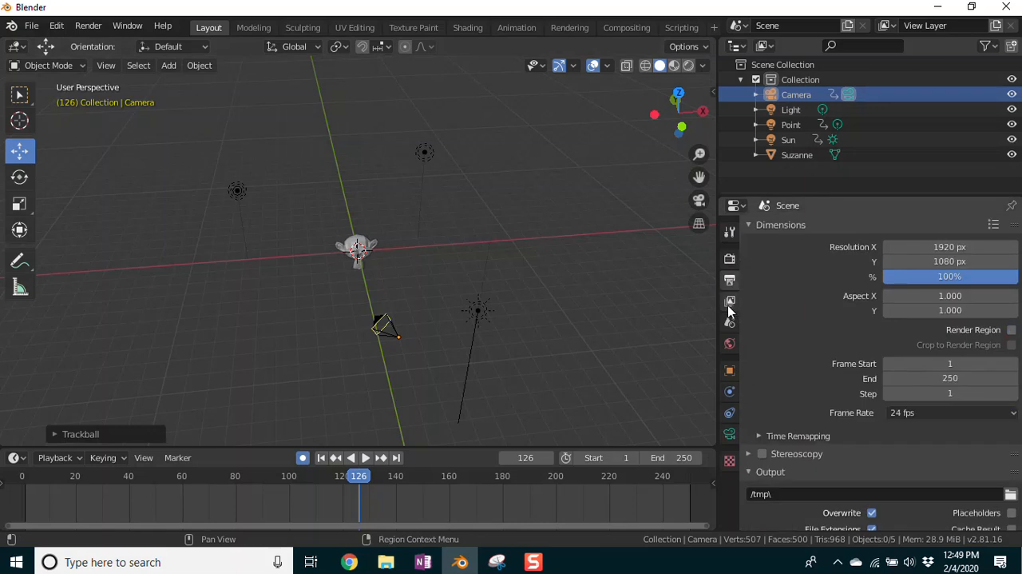
click(730, 301)
click(730, 322)
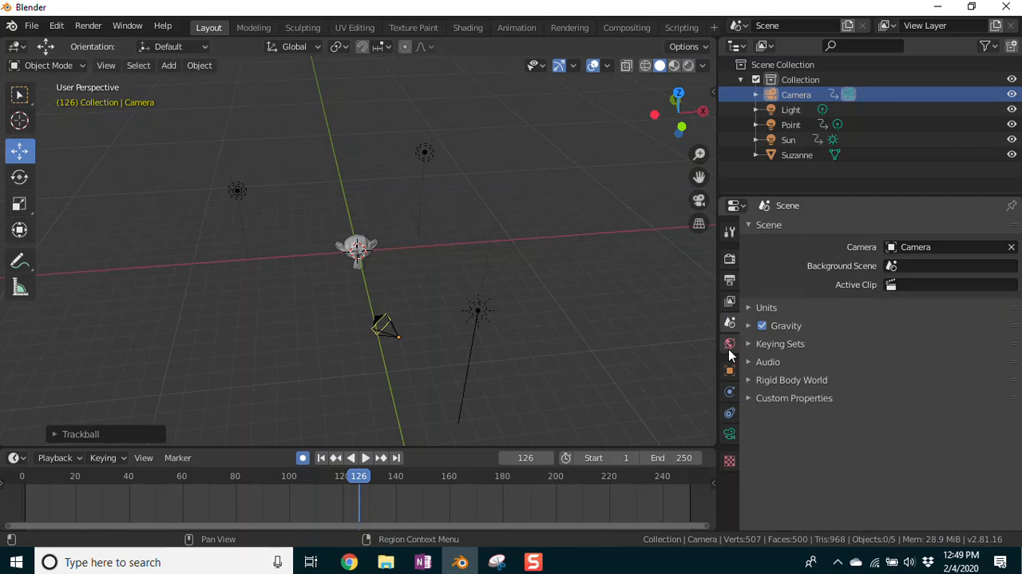
click(729, 343)
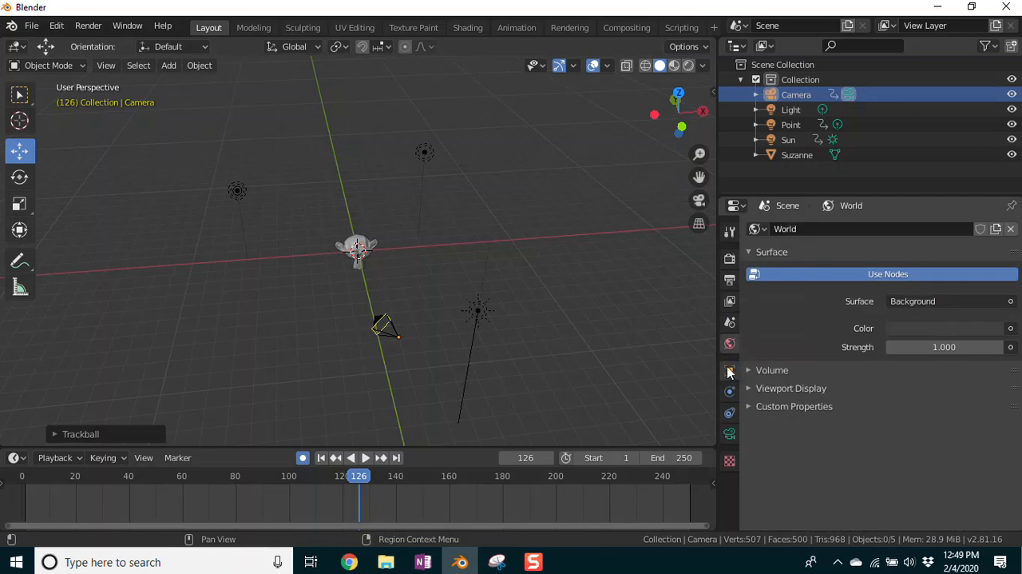
click(728, 371)
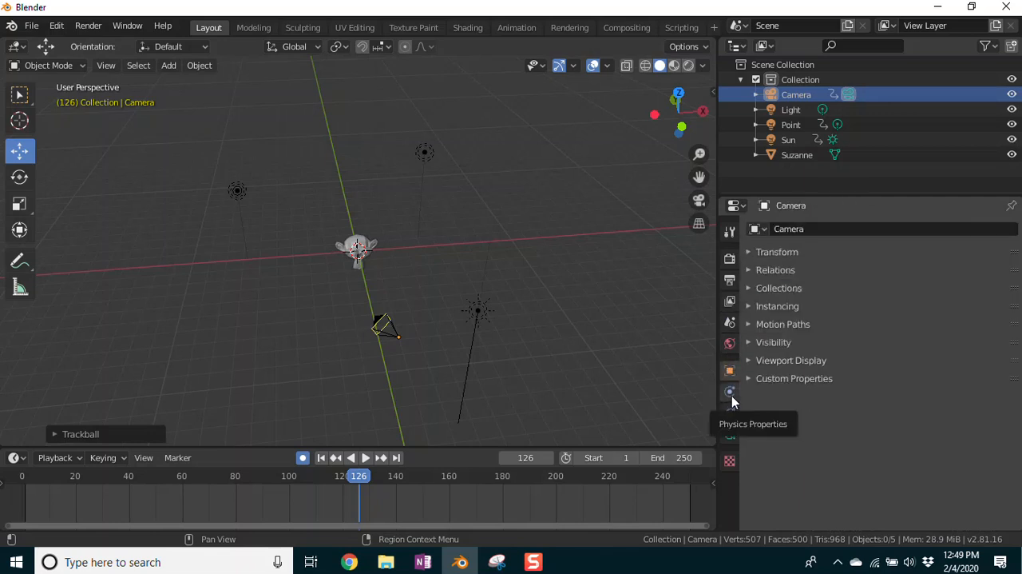
click(731, 398)
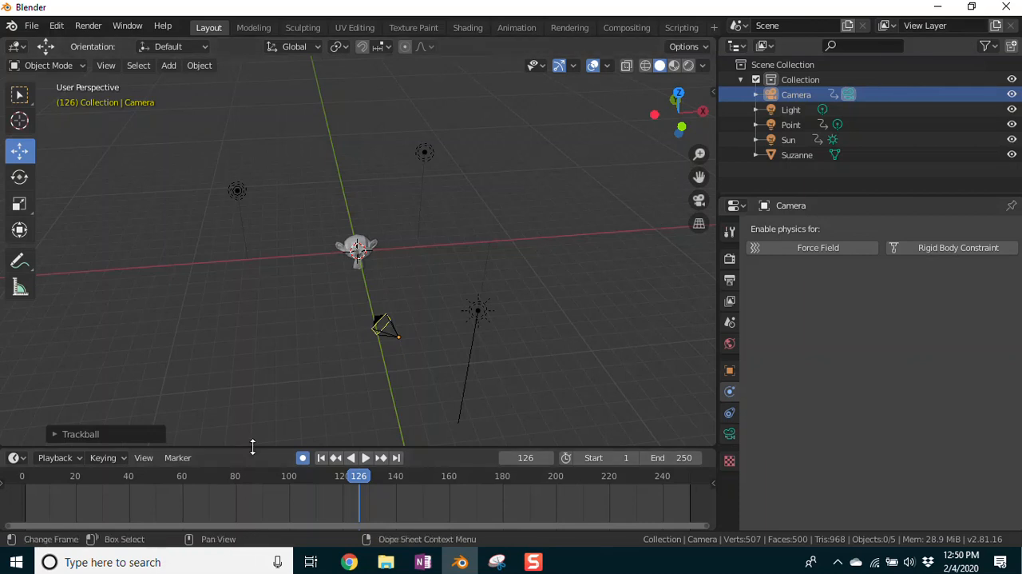
Step: Narrow the outliner and properties area, and reveal the viewport sidebar with the camera's transform values
drag(719, 127, 758, 127)
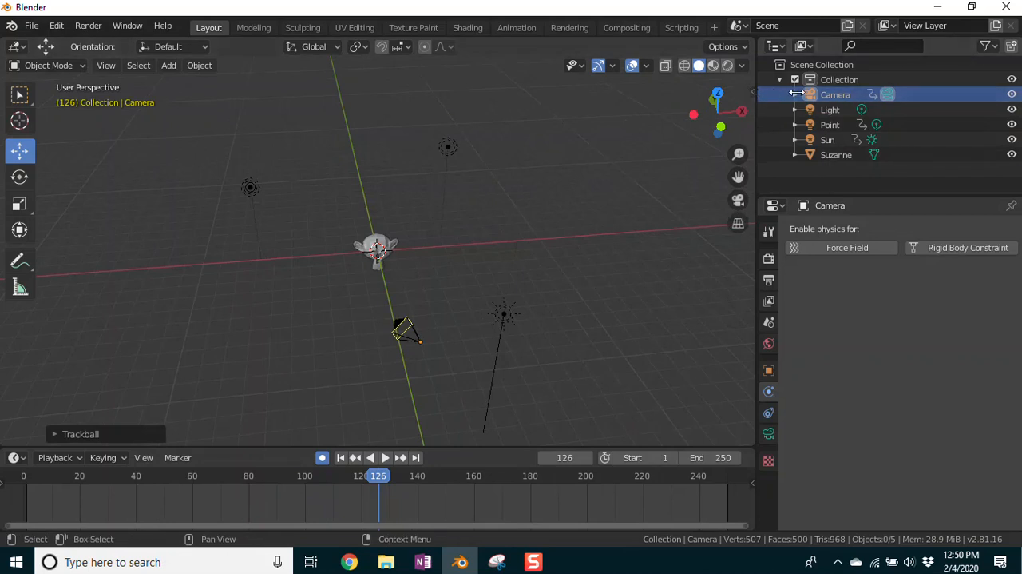
drag(732, 94, 600, 135)
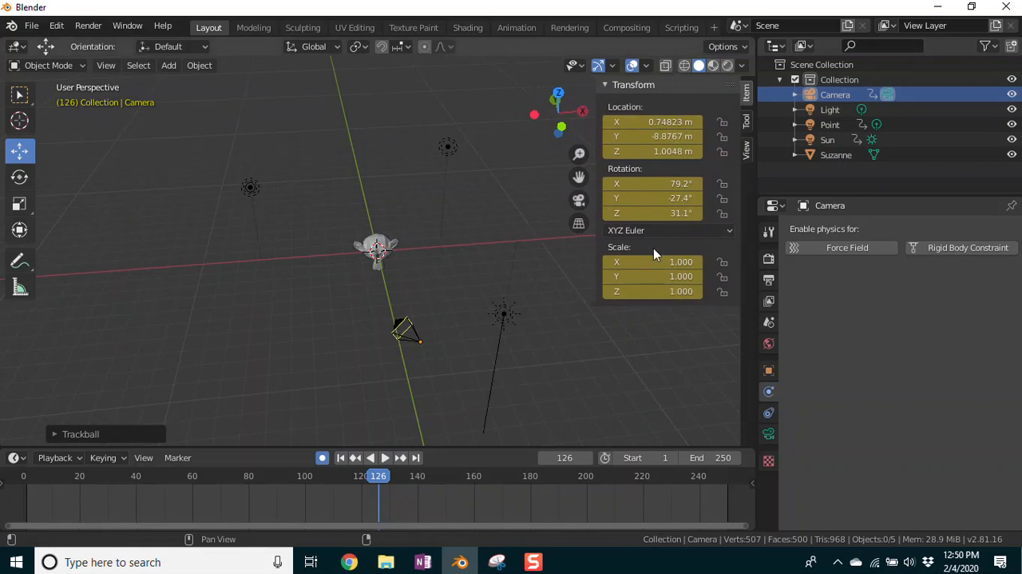
drag(597, 90, 754, 106)
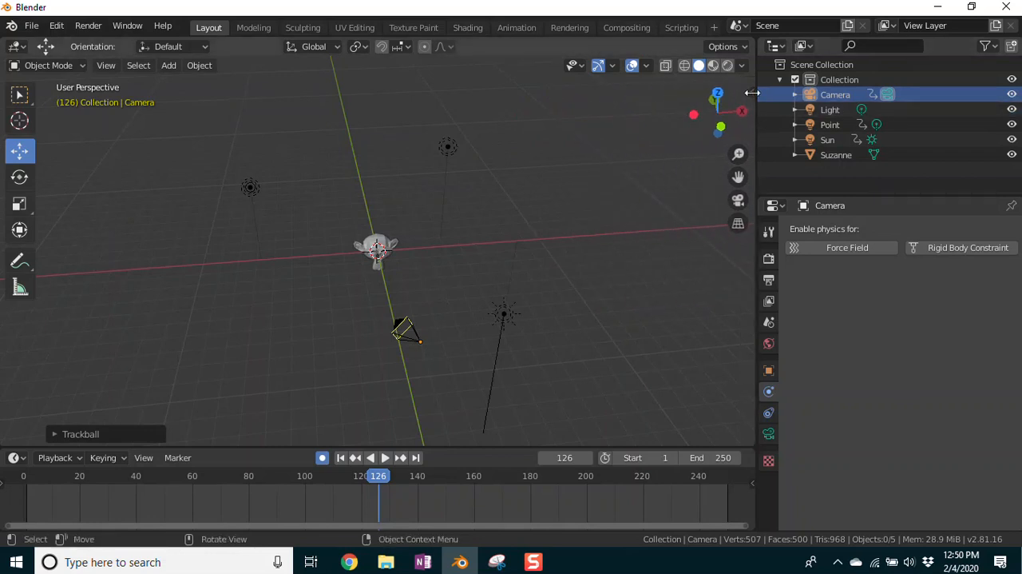
drag(753, 92, 742, 159)
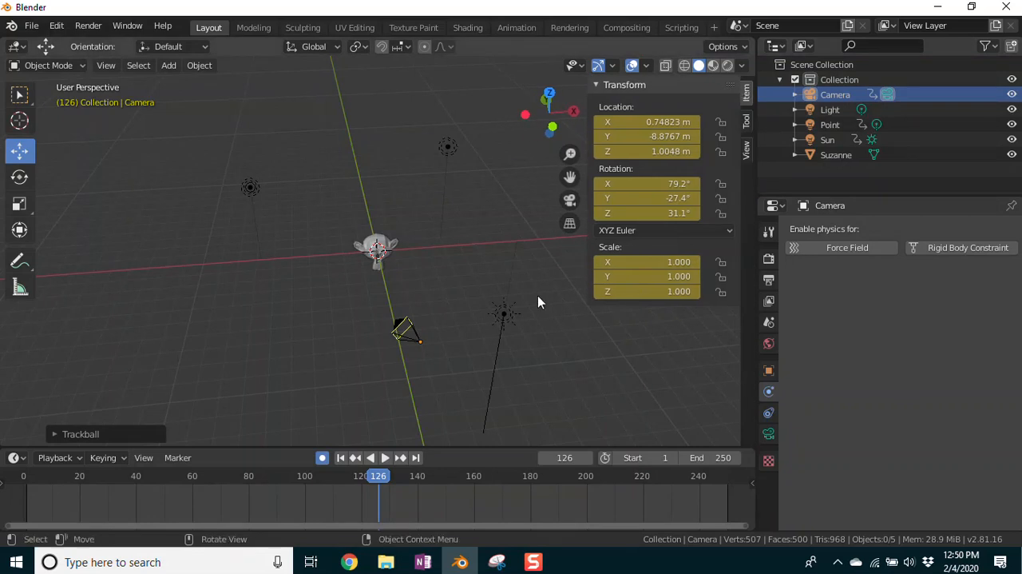
Step: Select the monkey and switch to the front orthographic view to examine its transform values and dimensions
click(388, 252)
key(KP_1)
scroll(459, 298, up, 8)
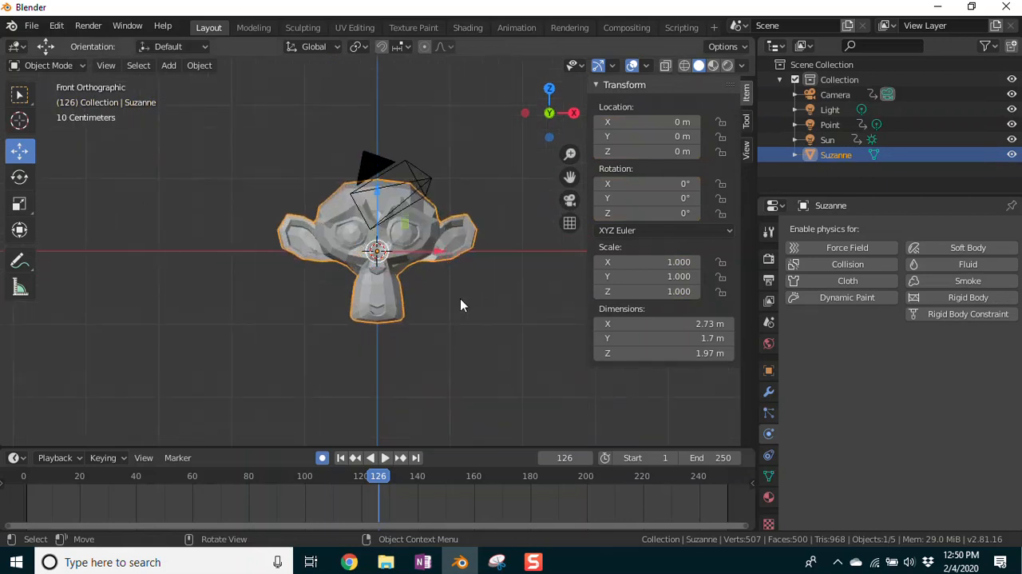
scroll(479, 324, down, 3)
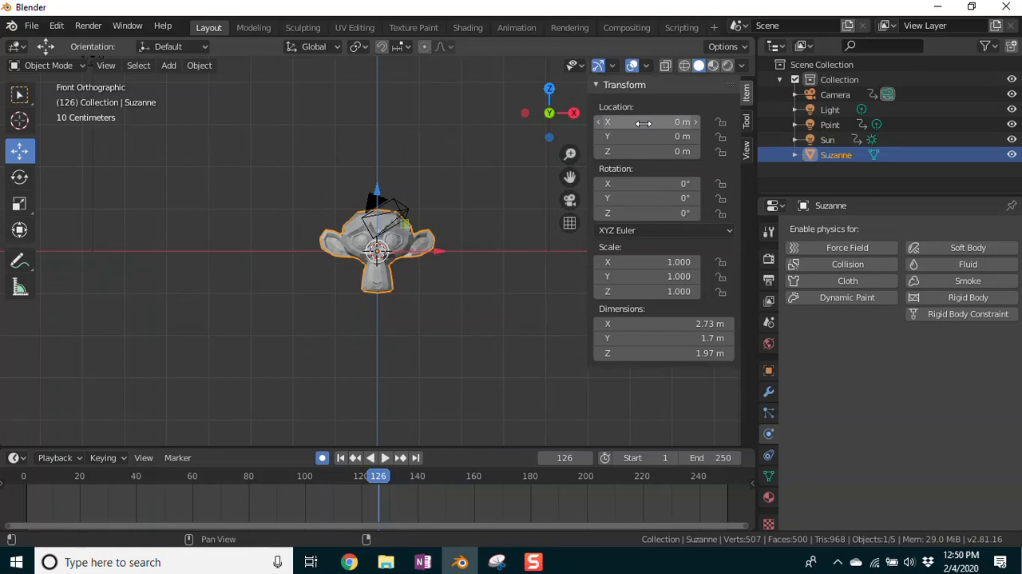
Step: Rotate the monkey 90° about the Y axis, then undo that rotation
click(671, 199)
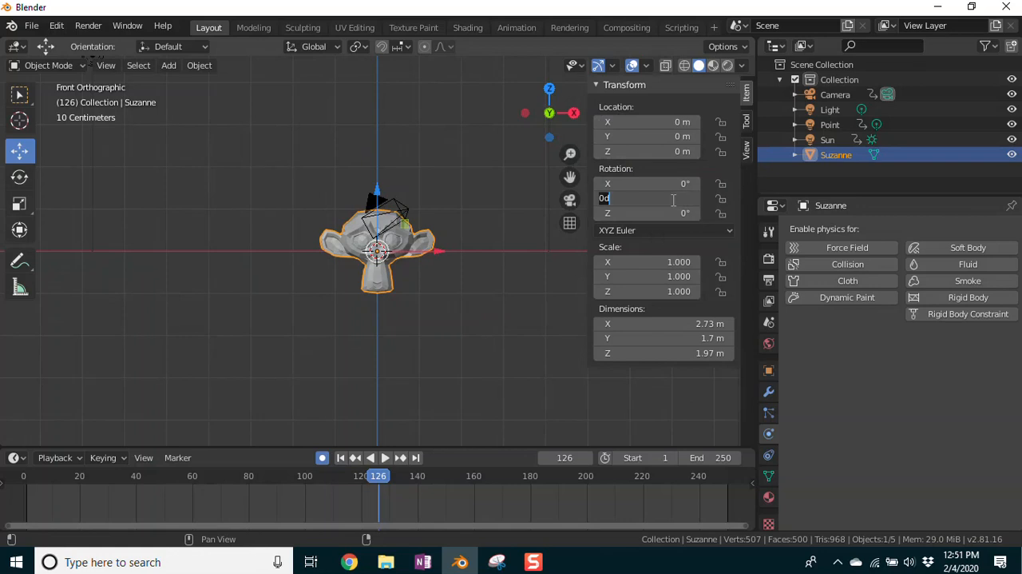
text(90)
key(Return)
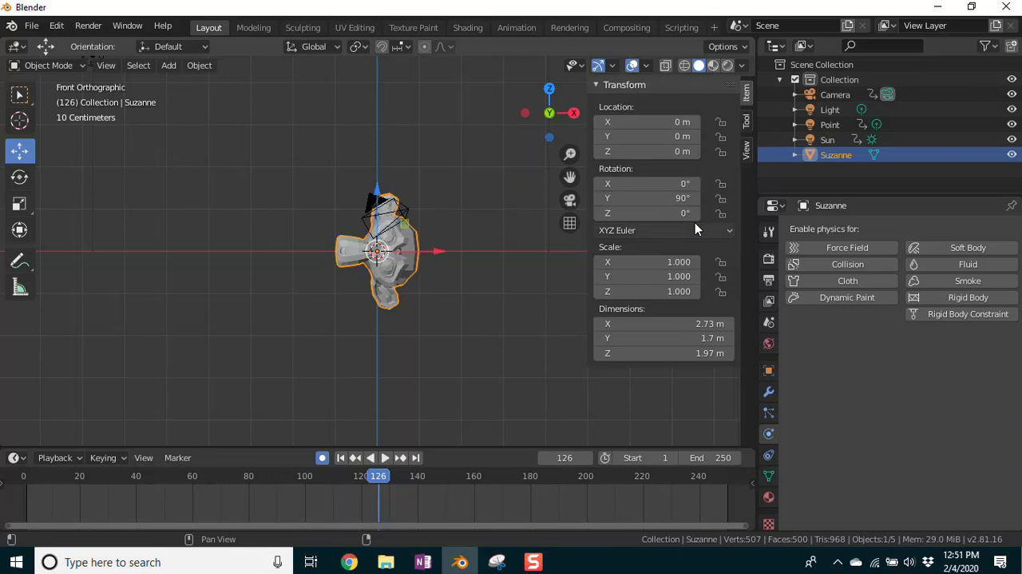
key(ctrl+z)
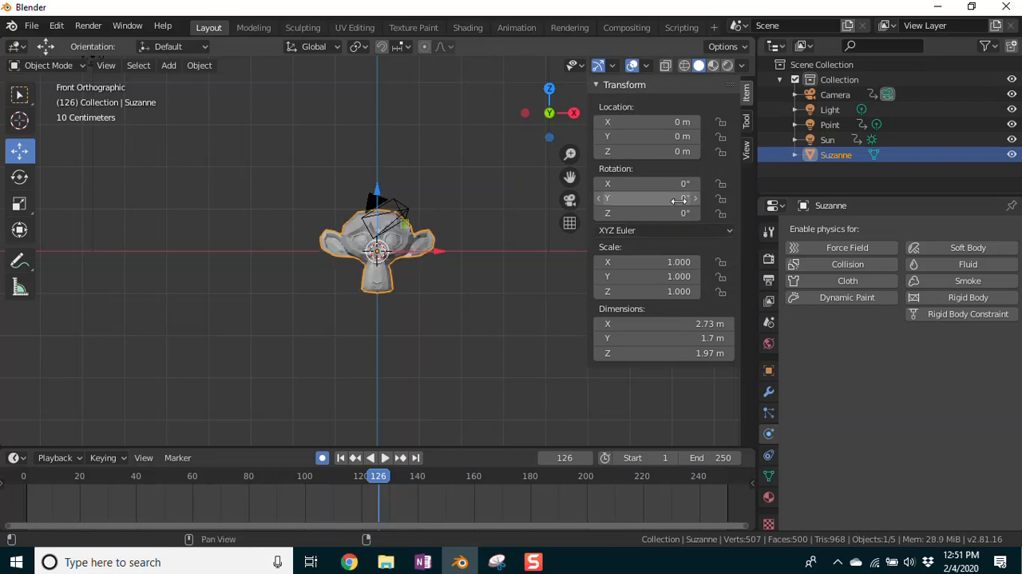
Step: Set the monkey's Z rotation to 30°, then reset it to 0°
double_click(679, 214)
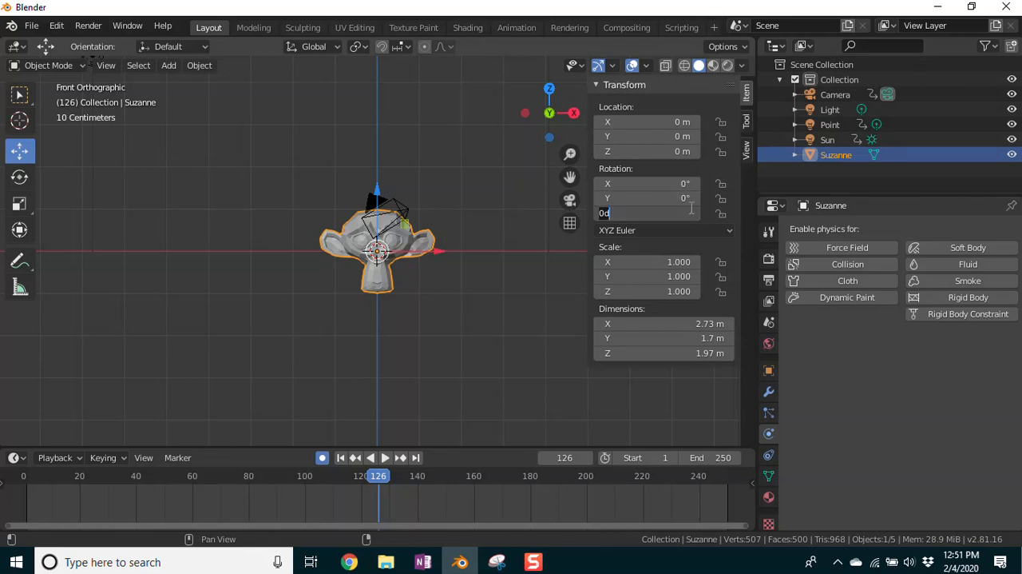
text(30)
key(Return)
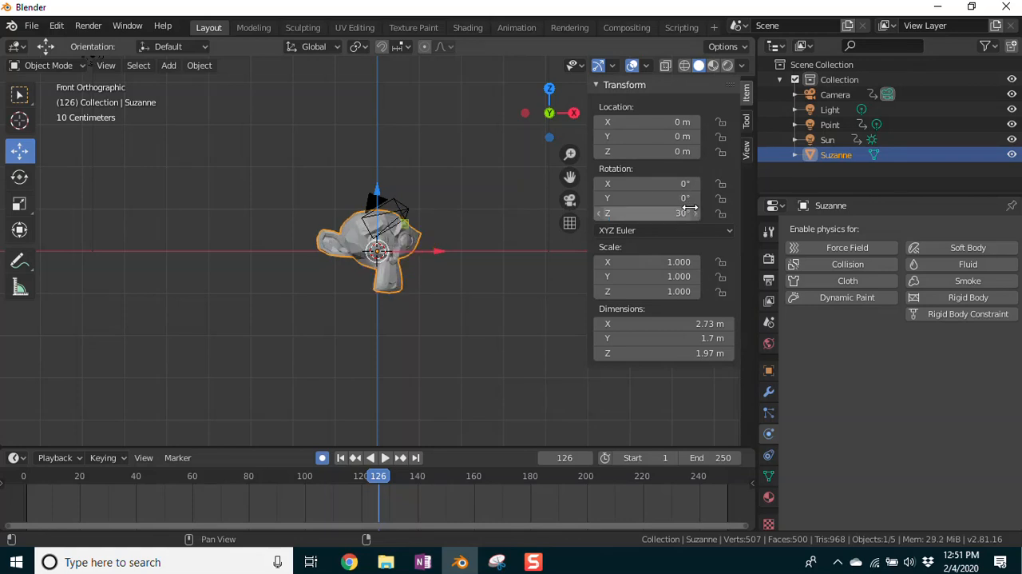
click(684, 213)
text(0)
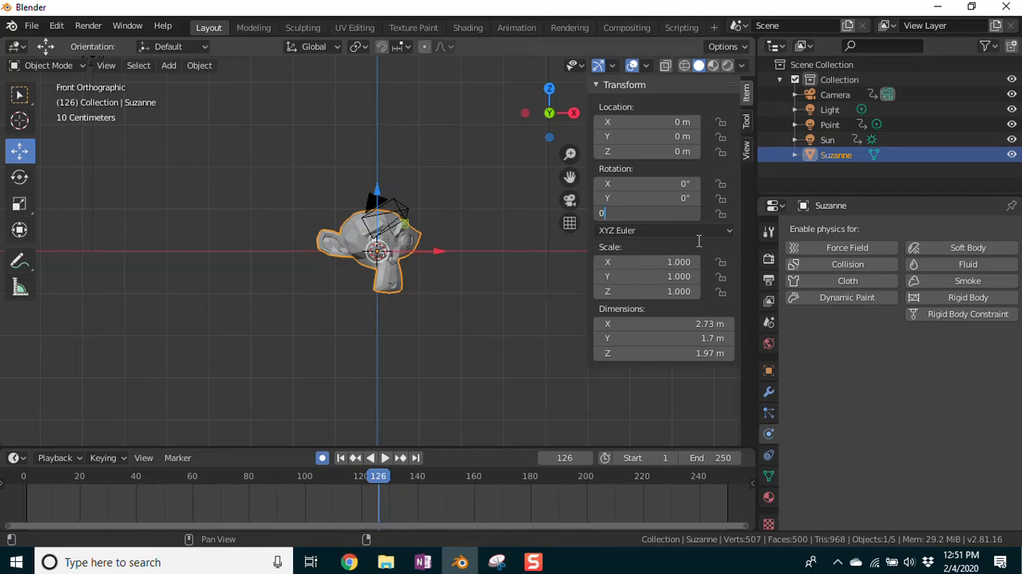
key(Return)
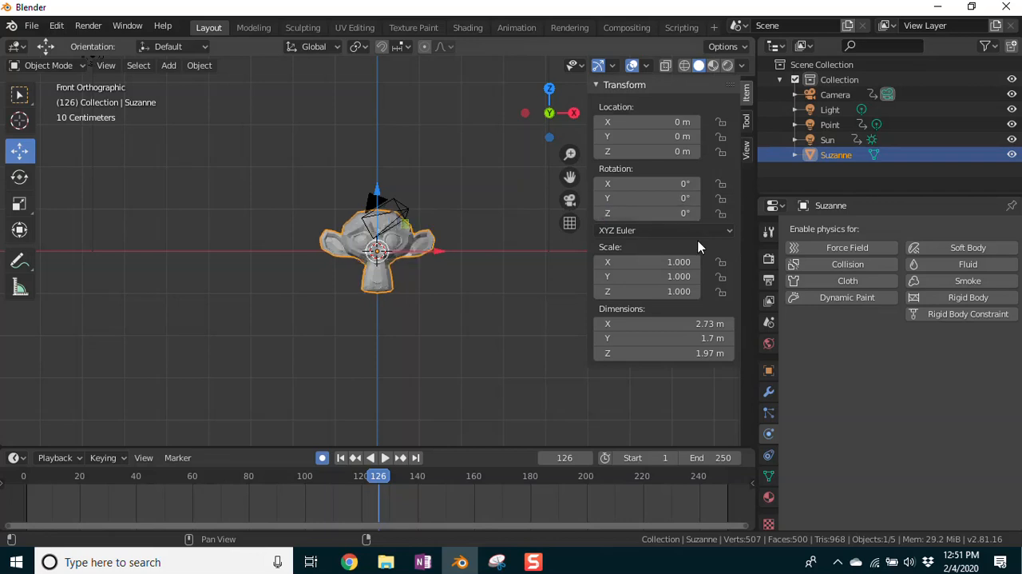
Step: Move the monkey along X, first to a location of 1 m and then to -1 m
click(673, 122)
text(1)
key(Return)
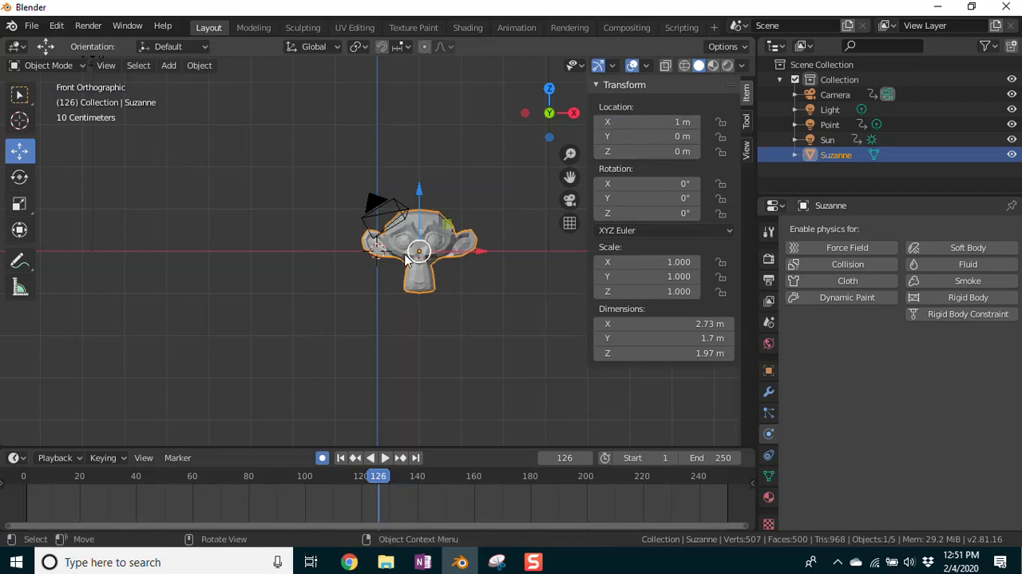
click(666, 123)
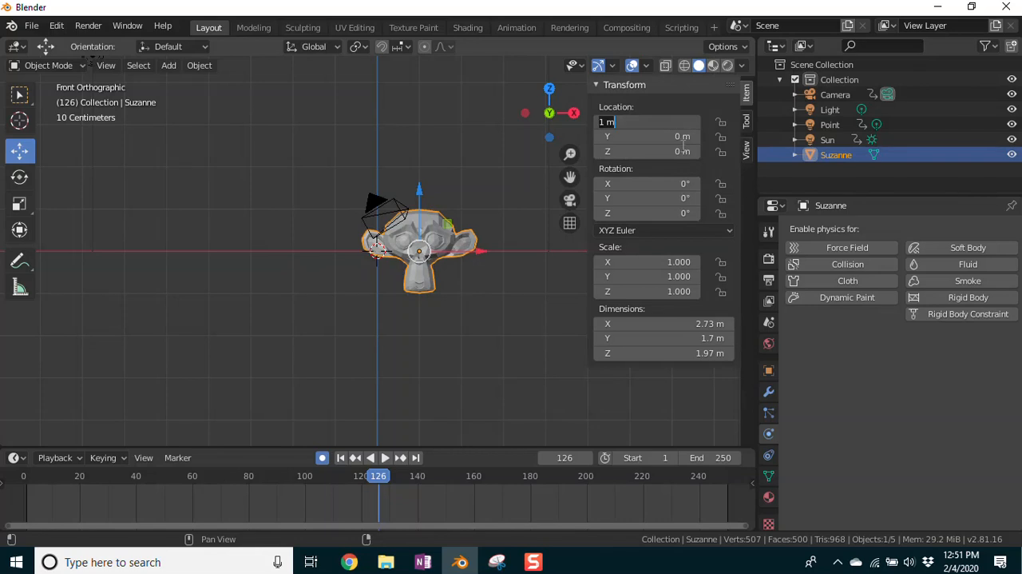
text(-1)
key(Return)
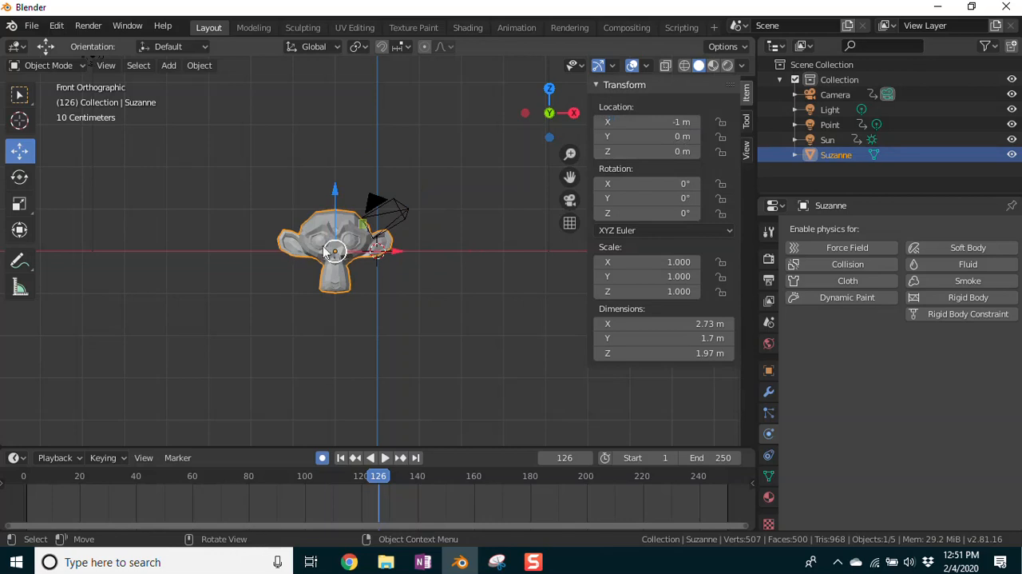
Step: Set the monkey's Y location to 5 m
click(647, 136)
text(5)
key(Return)
Step: Set the monkey's Z location to 3 m and then to -5 m, viewing it in perspective
middle_drag(509, 283, 424, 297)
click(679, 151)
text(3)
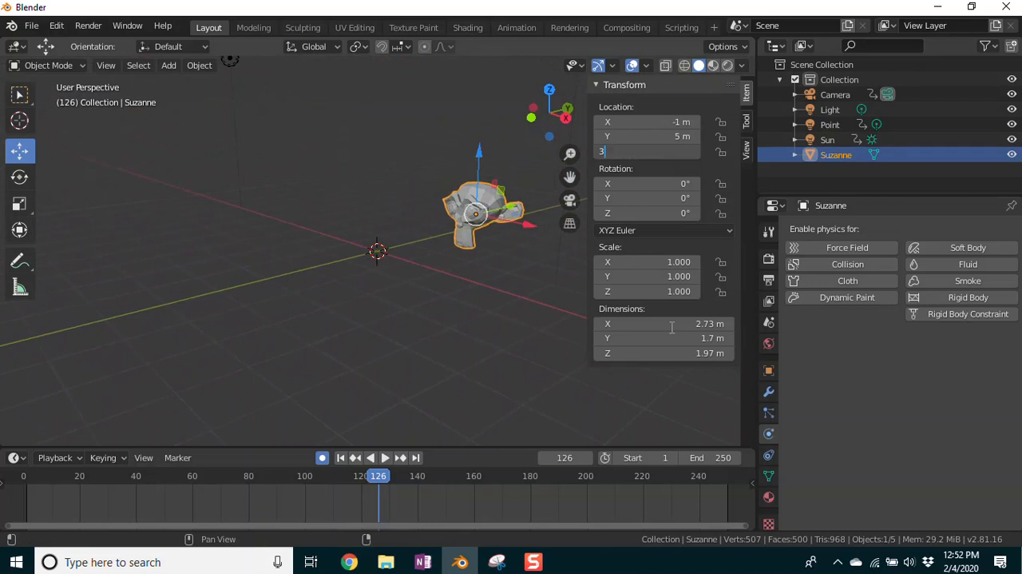
key(Return)
click(669, 157)
text(-5)
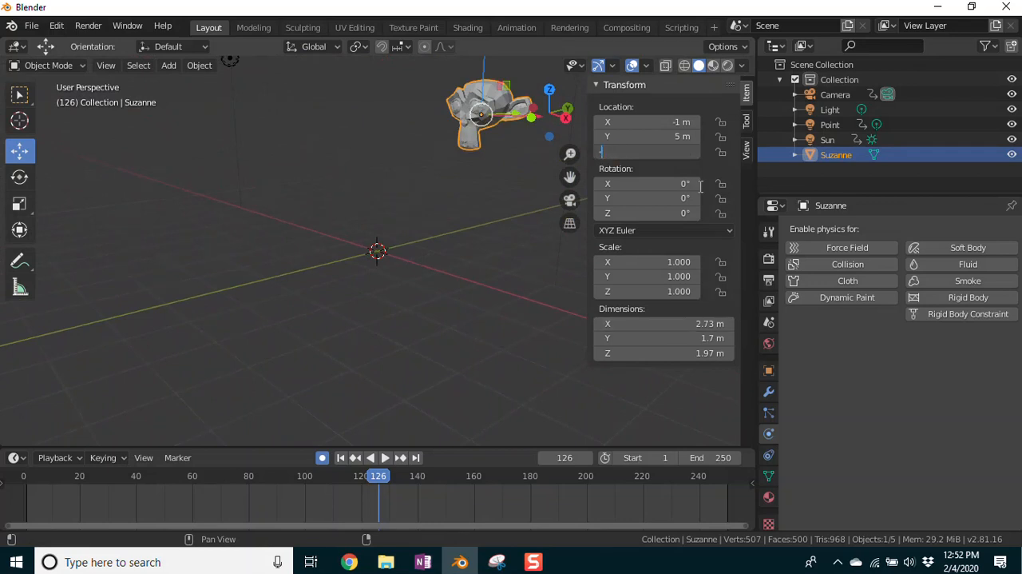
key(Return)
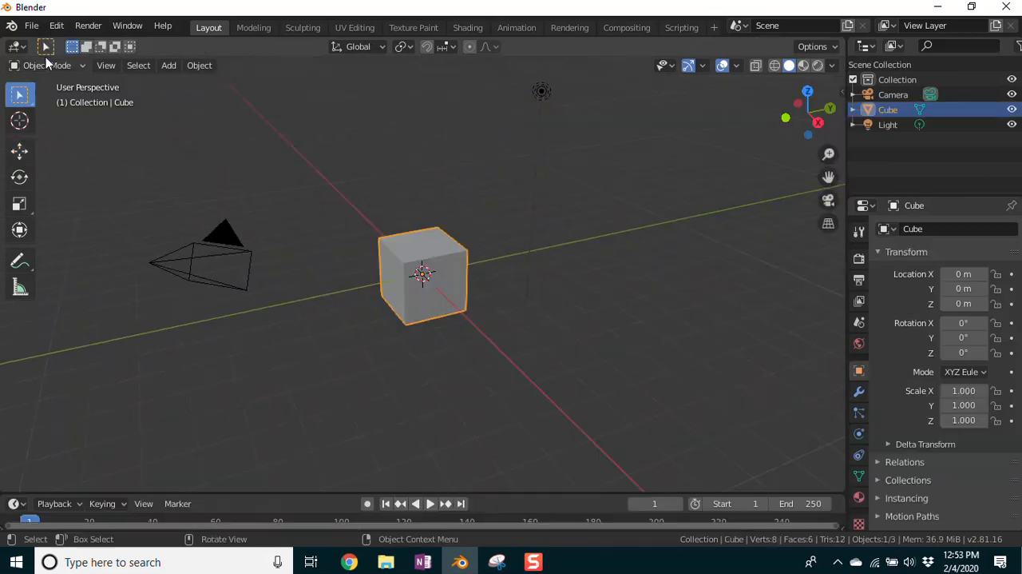
Step: Start a new file with the default cube scene and deselect the cube
click(30, 28)
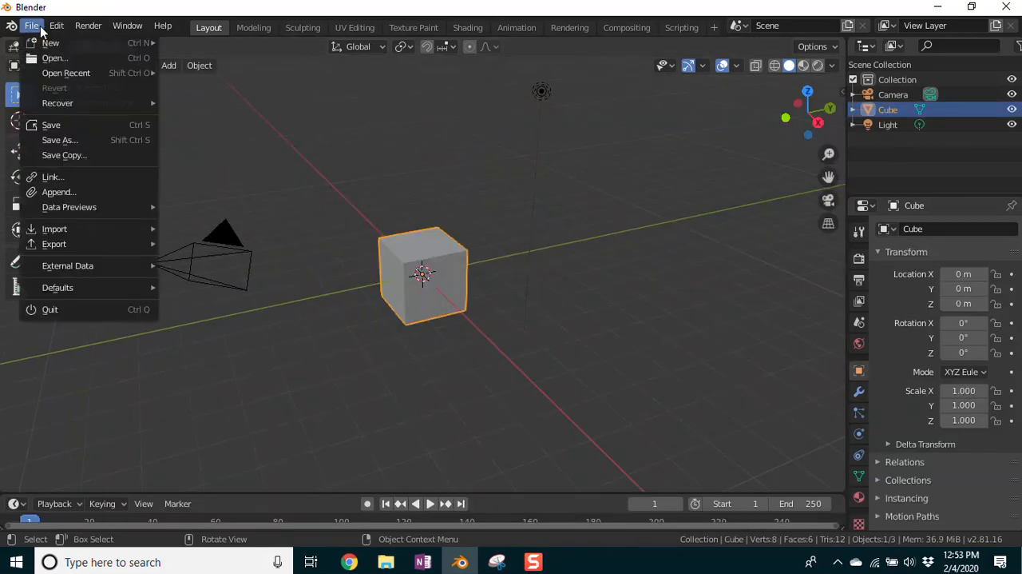
click(639, 150)
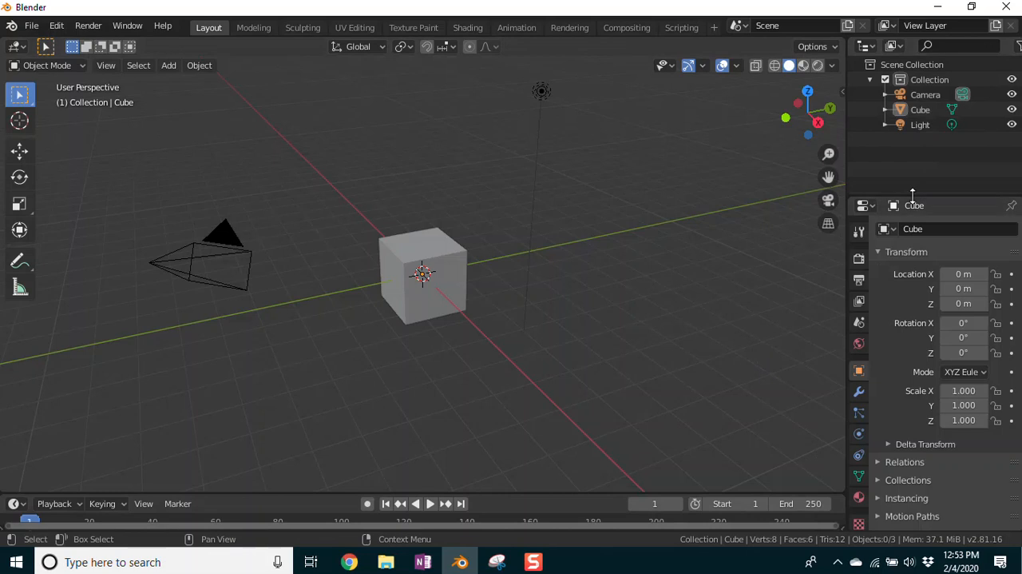
Step: Raise the border between the outliner and properties editor slightly, then join the two areas so that only the properties editor remains
mouse_move(913, 196)
mouse_down()
mouse_move(913, 148)
mouse_move(913, 188)
mouse_up()
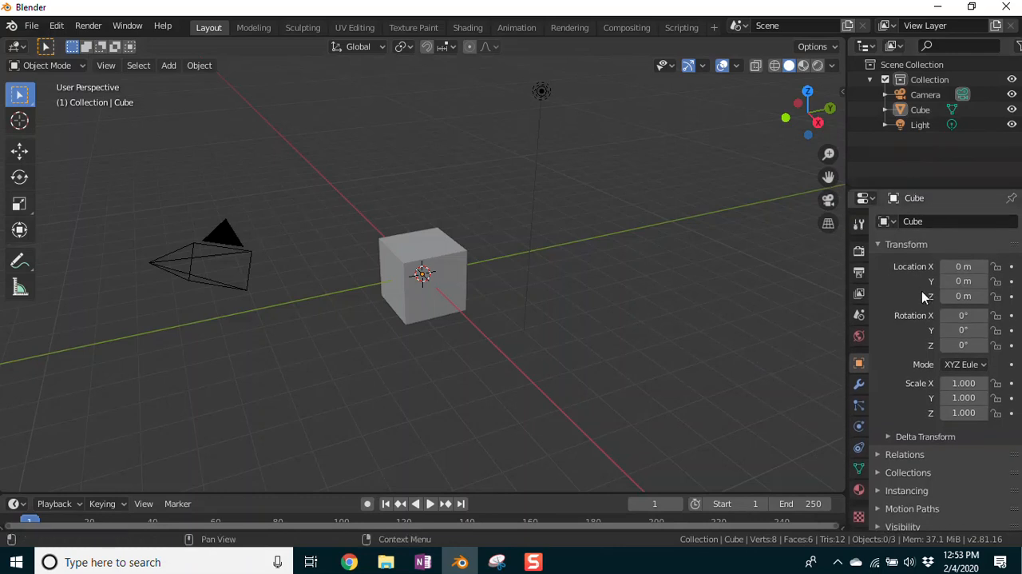
drag(851, 192, 828, 194)
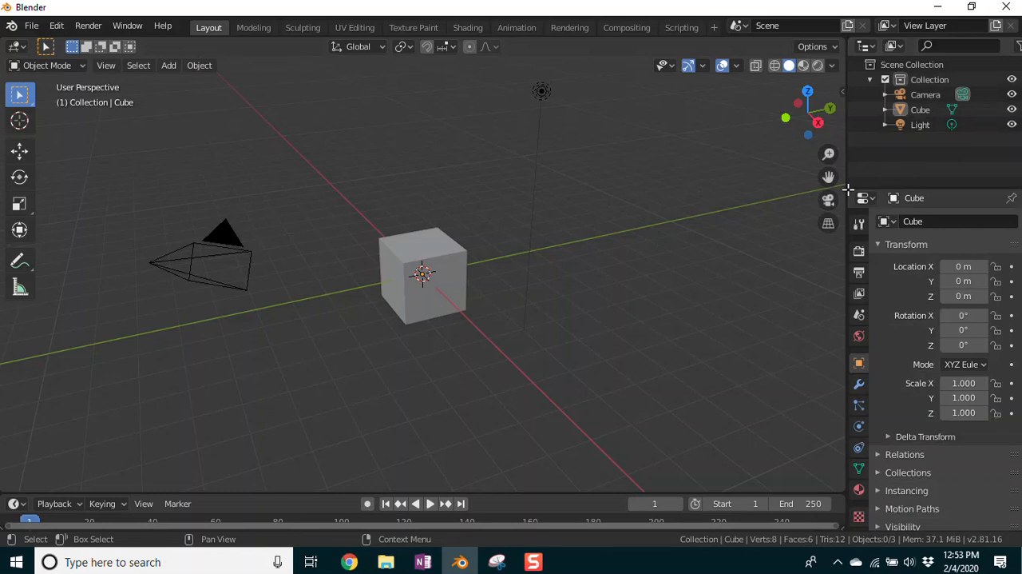
drag(847, 189, 853, 132)
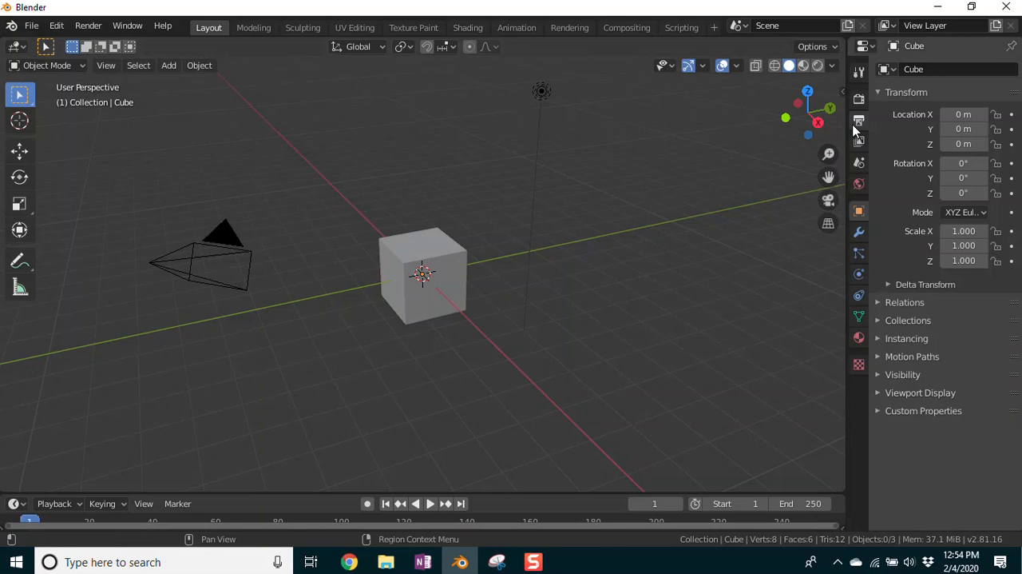
Step: Split the properties area horizontally and change the upper part's editor type to Outliner
drag(852, 36, 854, 195)
click(865, 46)
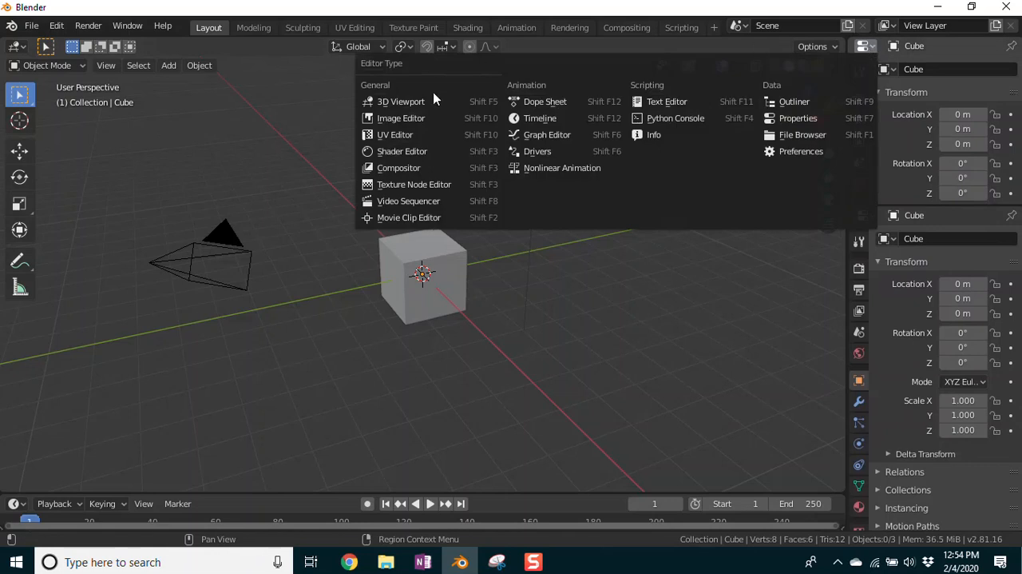
click(791, 102)
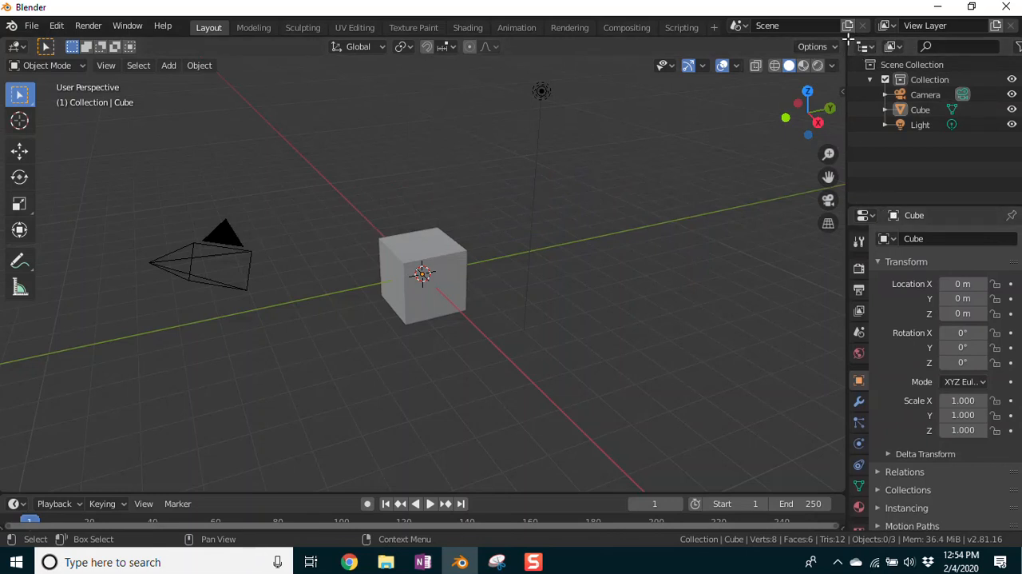
Step: Split the outliner and then the properties editor into duplicate areas, joining each pair back into one
drag(849, 40, 851, 132)
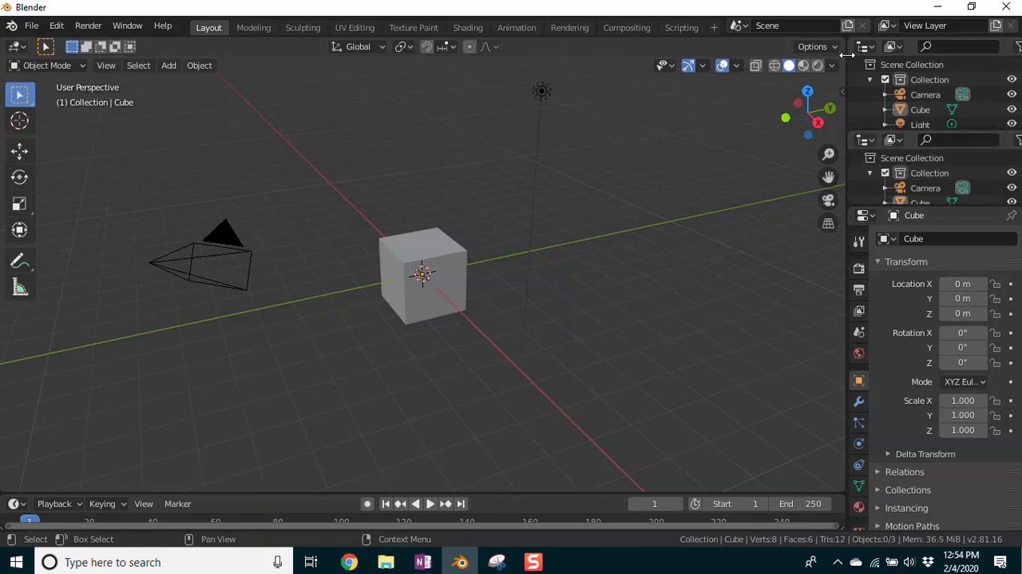
drag(849, 129, 855, 40)
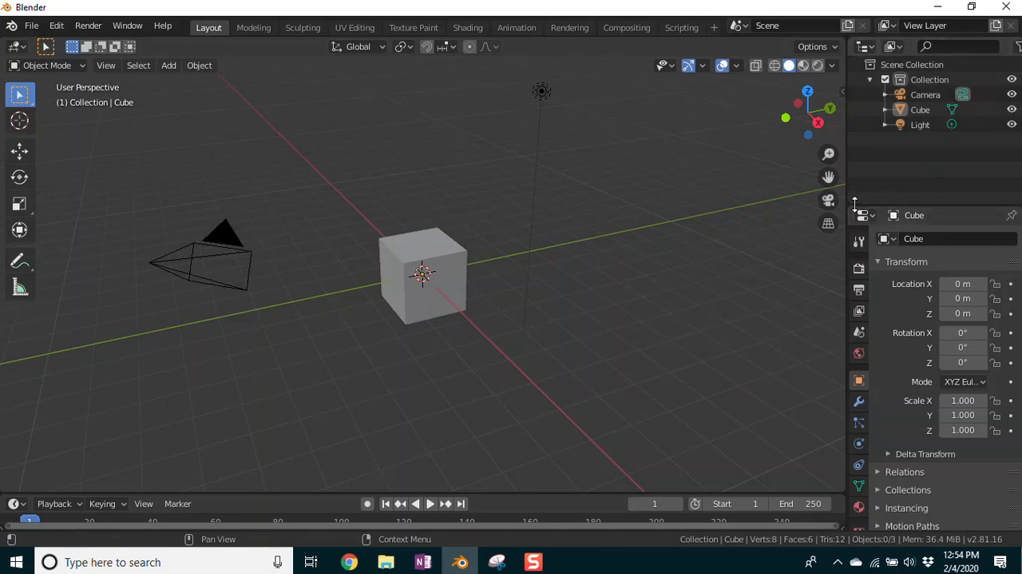
drag(851, 207, 861, 313)
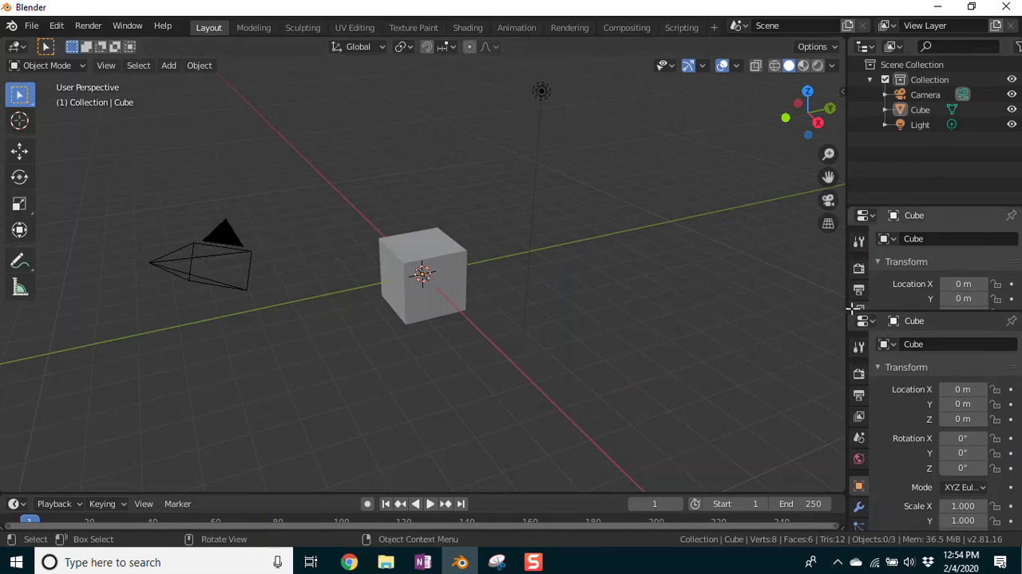
drag(855, 264, 855, 237)
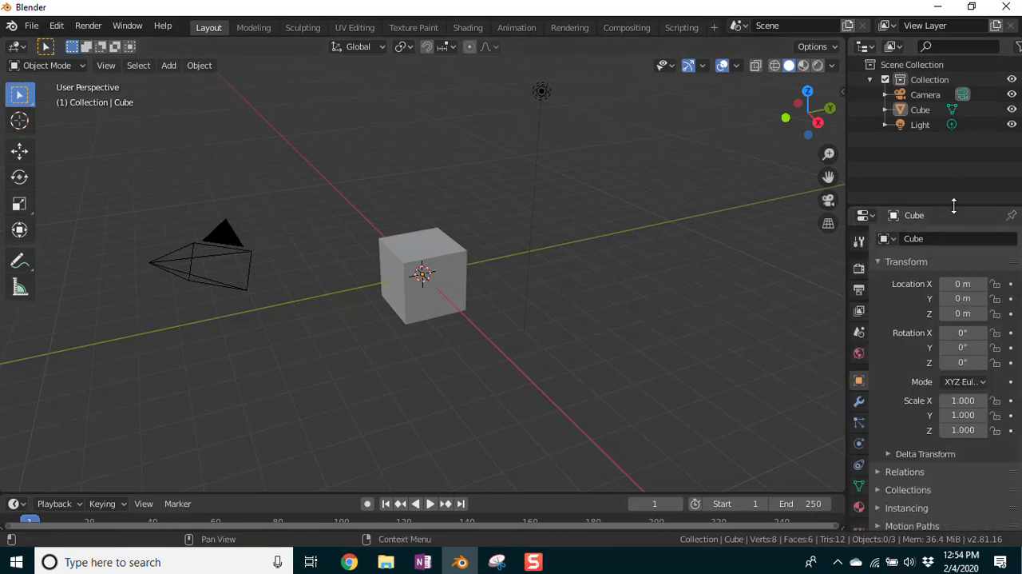
Step: Enlarge the timeline area, split it into two stacked timelines and join them back into one
drag(536, 489, 511, 389)
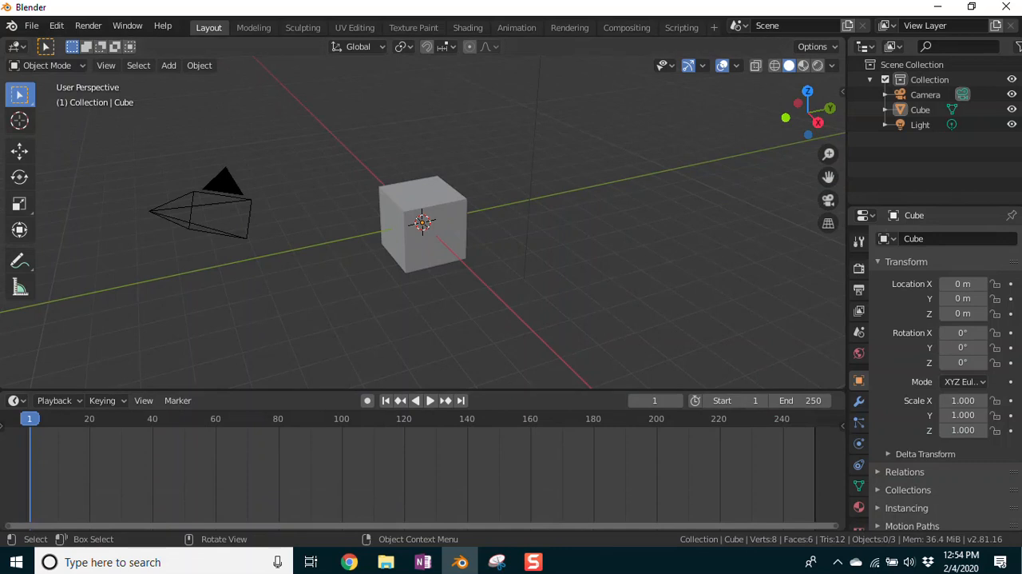
drag(4, 394, 8, 473)
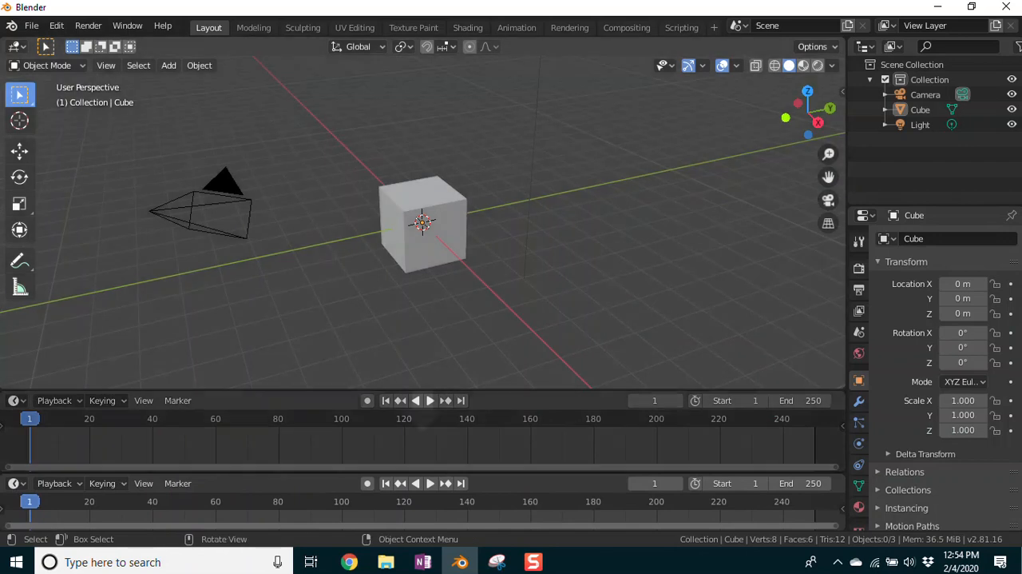
drag(3, 473, 12, 506)
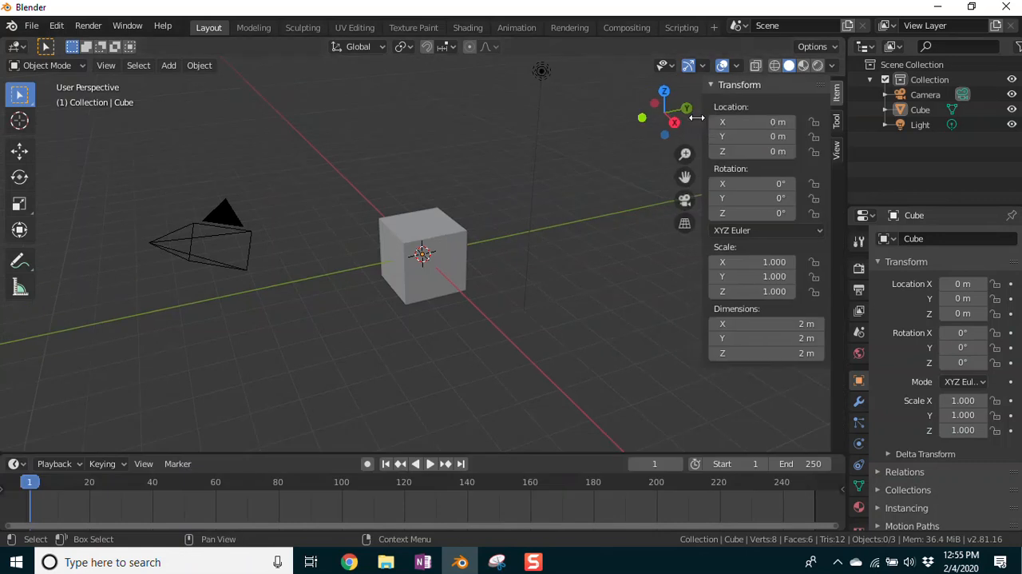
Step: Reveal the viewport sidebar with the cube's transform values and widen it slightly
drag(697, 117, 692, 118)
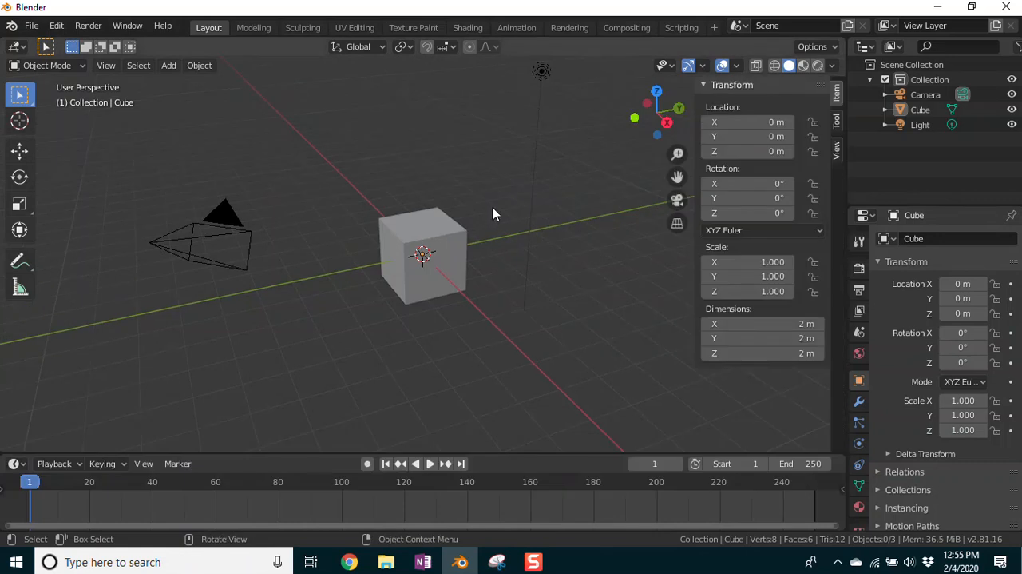